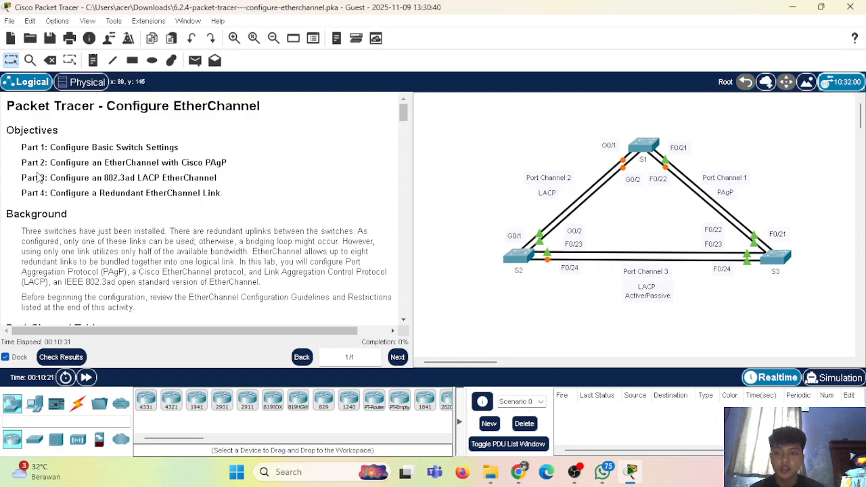
- Review the activity's objectives, the Port Channel Table and the Part 1 basic switch settings instructions
left_click_drag(24, 148, 184, 150)
left_click(196, 173)
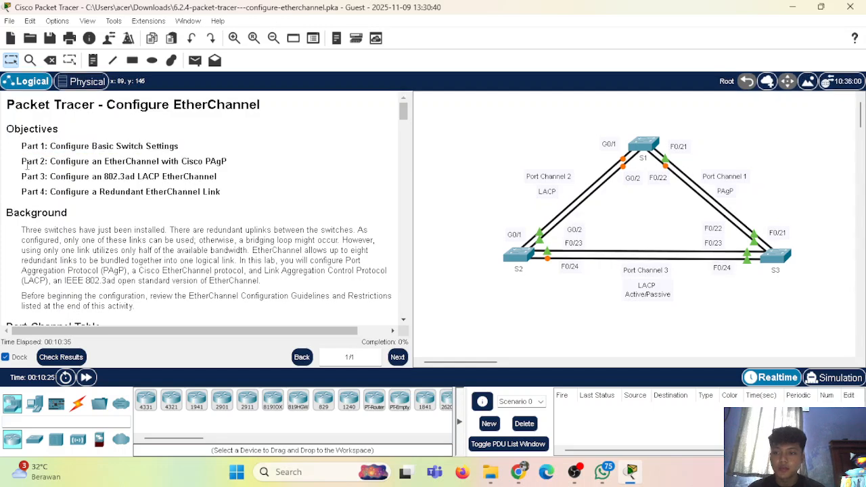
left_click_drag(22, 162, 243, 169)
left_click(48, 192)
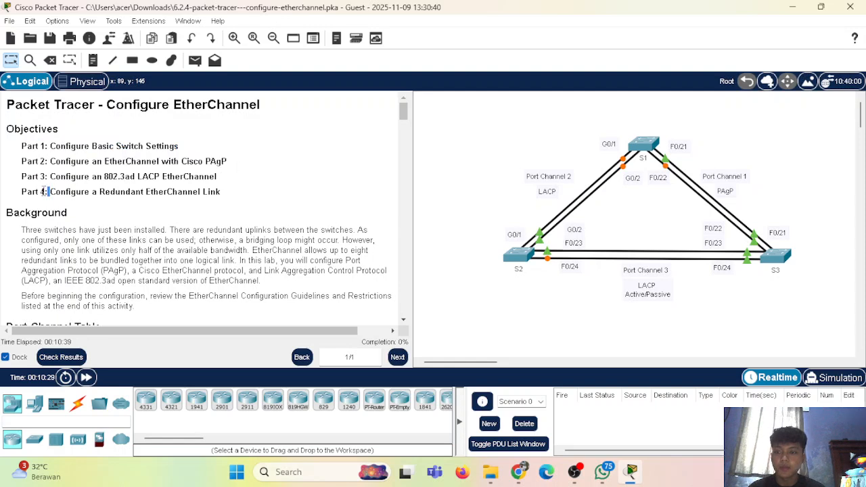
left_click_drag(21, 176, 220, 193)
left_click(31, 193)
scroll(230, 200, "down", 5)
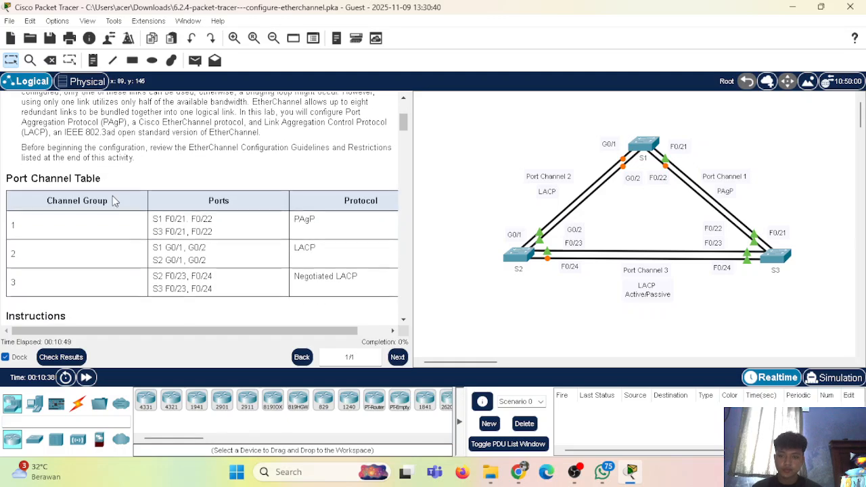
scroll(106, 195, "down", 2)
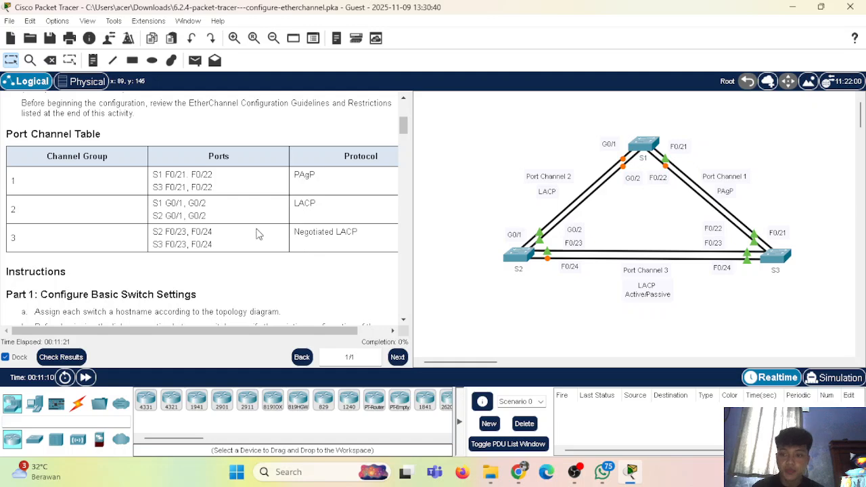
scroll(245, 232, "down", 3)
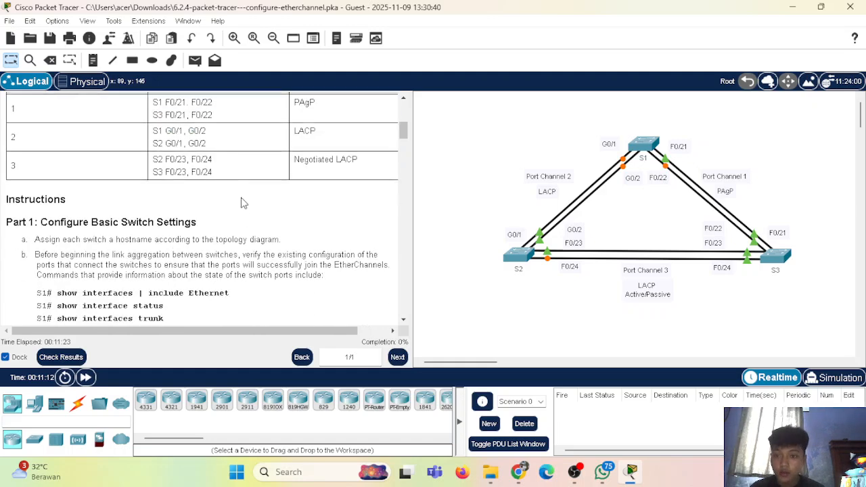
scroll(159, 191, "down", 5)
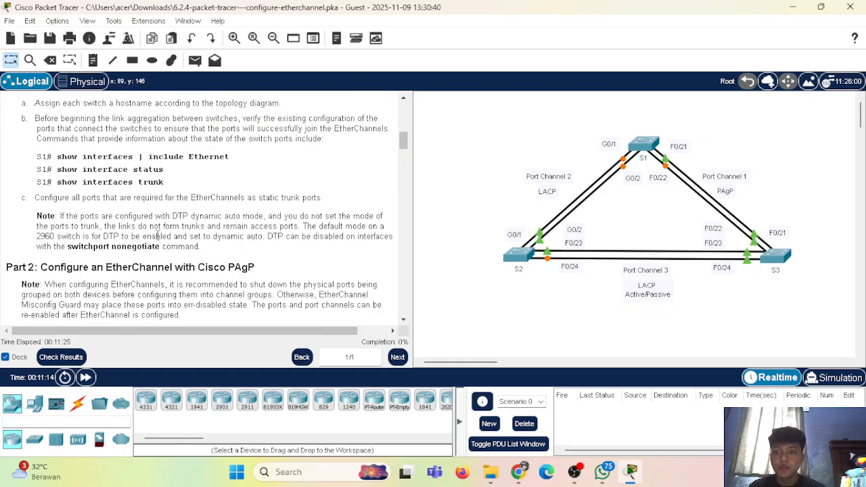
scroll(178, 214, "up", 2)
scroll(74, 128, "down", 1)
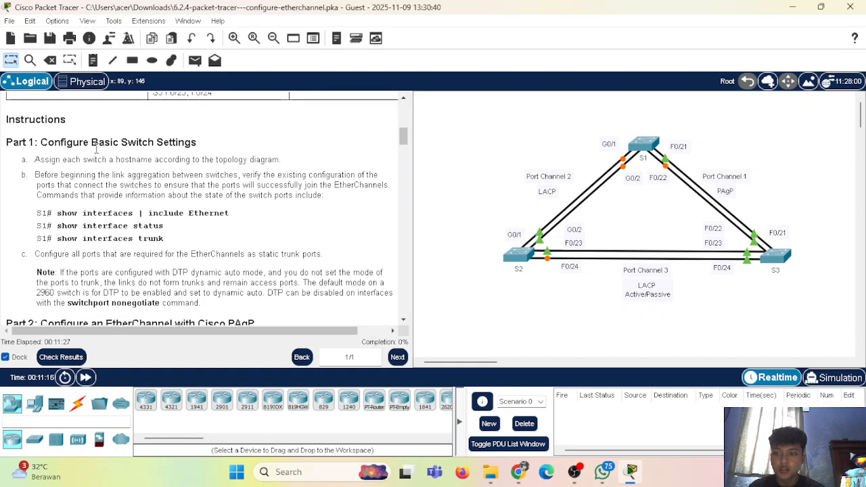
scroll(75, 129, "down", 1)
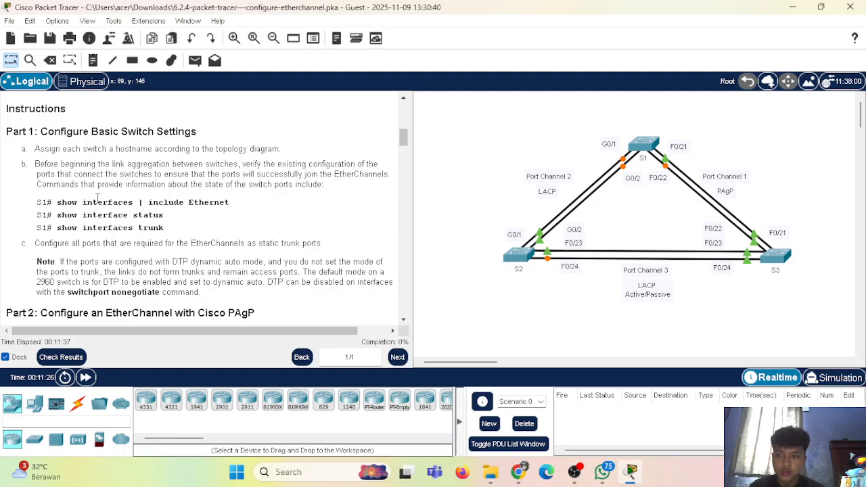
- Open switch S1's command line in privileged mode and list its Ethernet interfaces with sh interface | include Ethernet
left_click(636, 146)
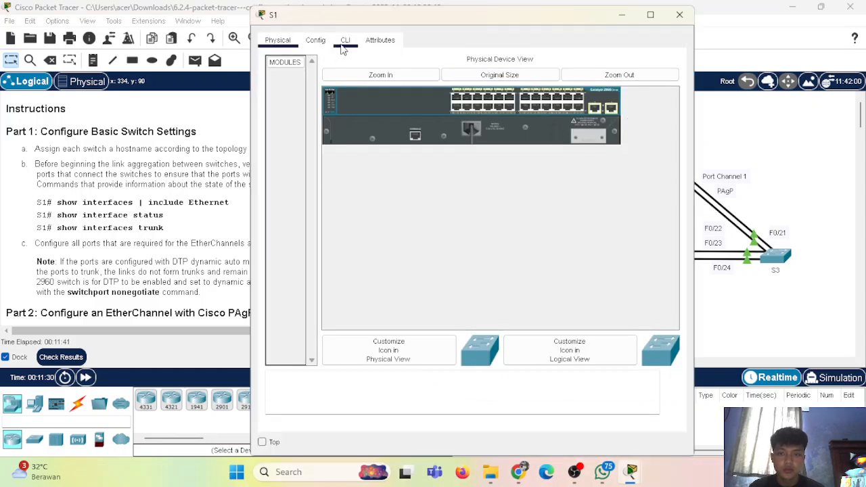
left_click(347, 43)
key("Return")
left_click_drag(551, 17, 723, 13)
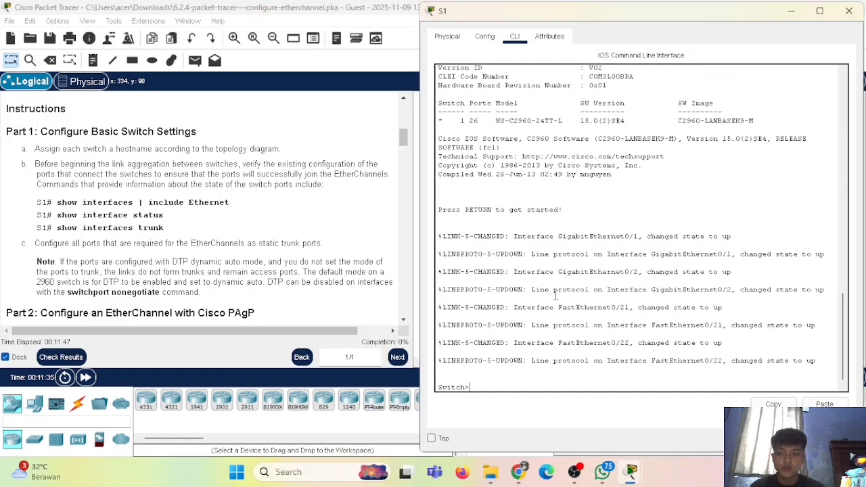
type("en")
key("Return")
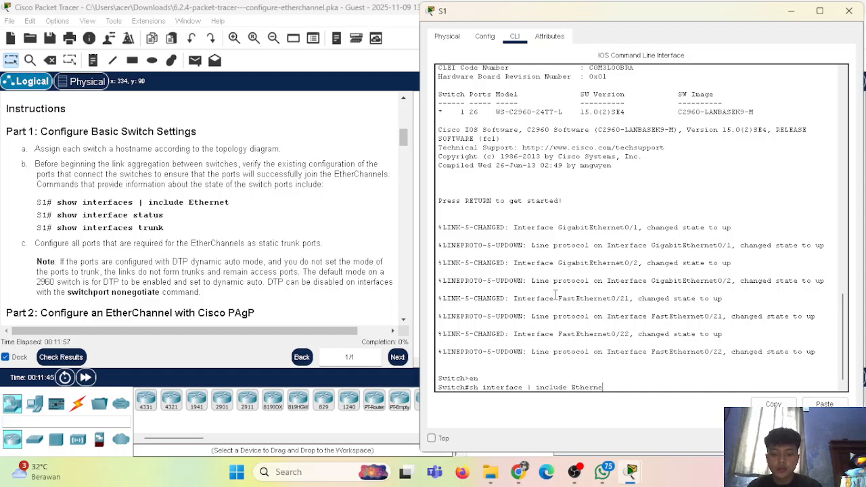
key("Return")
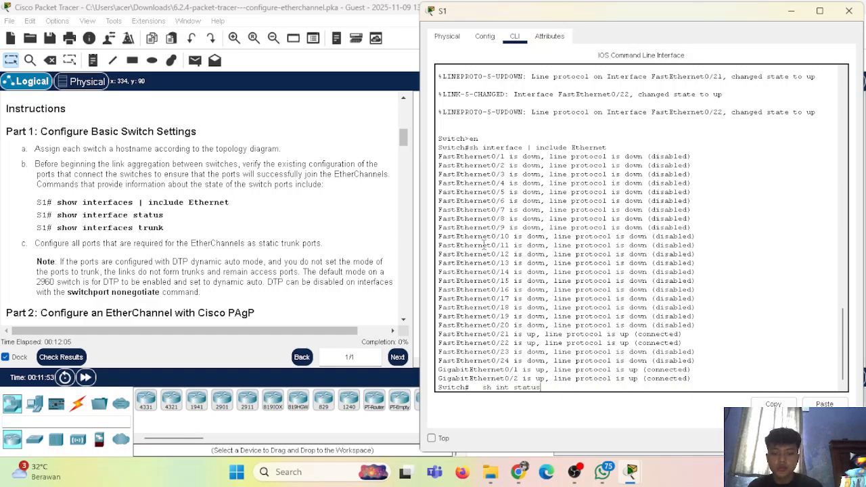
- Display S1's port status and trunk information with sh int status and sh int trunk
key("Return")
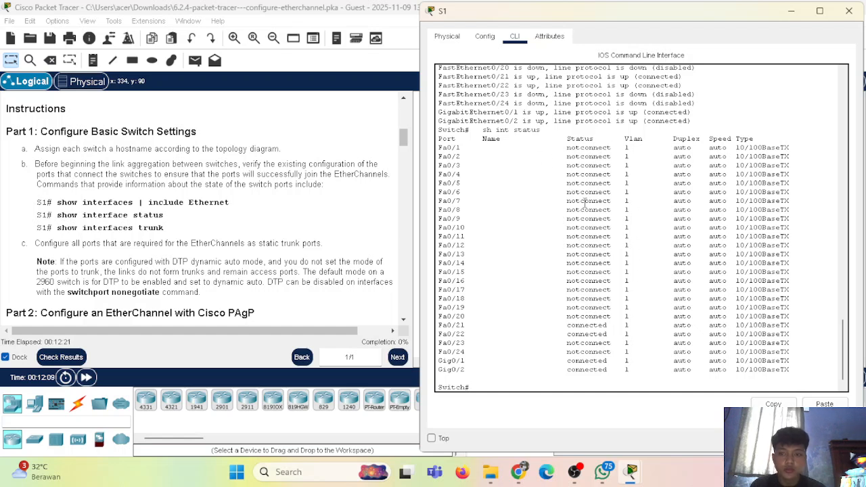
key("Up")
key("BackSpace")
key("BackSpace")
key("BackSpace")
type("trunk")
key("Return")
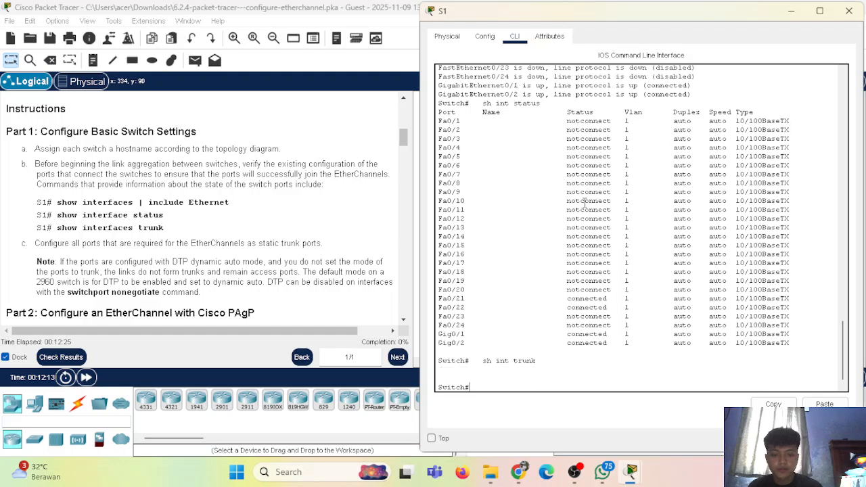
- Query S1's trunk interfaces once more with the command show int trunk
key("Return")
key("Up")
key("BackSpace")
key("BackSpace")
key("BackSpace")
key("BackSpace")
key("BackSpace")
key("BackSpace")
key("BackSpace")
key("BackSpace")
key("BackSpace")
key("BackSpace")
key("BackSpace")
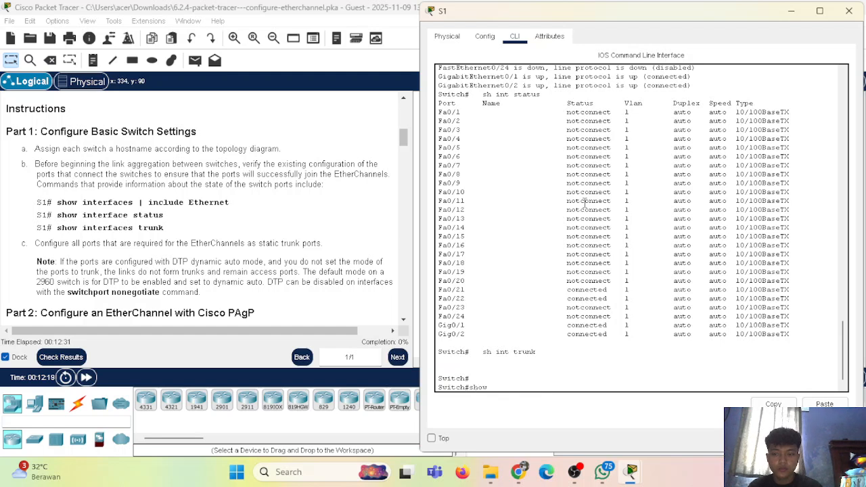
type("show int t")
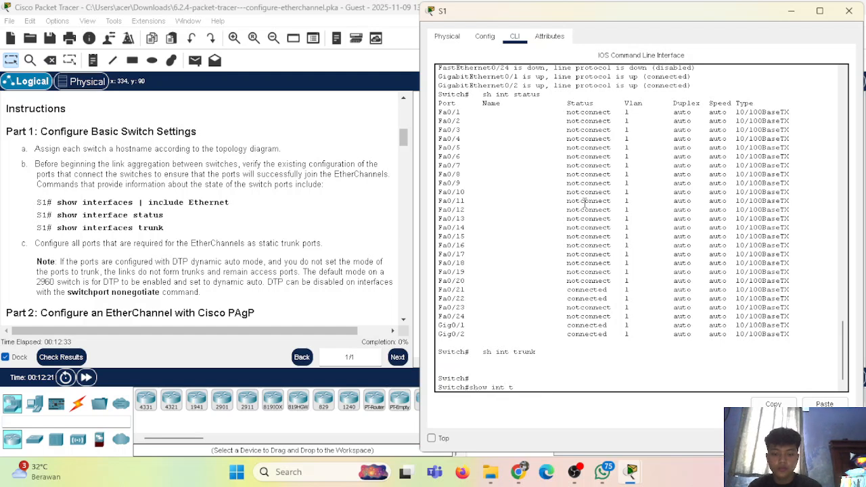
type("runk")
key("Return")
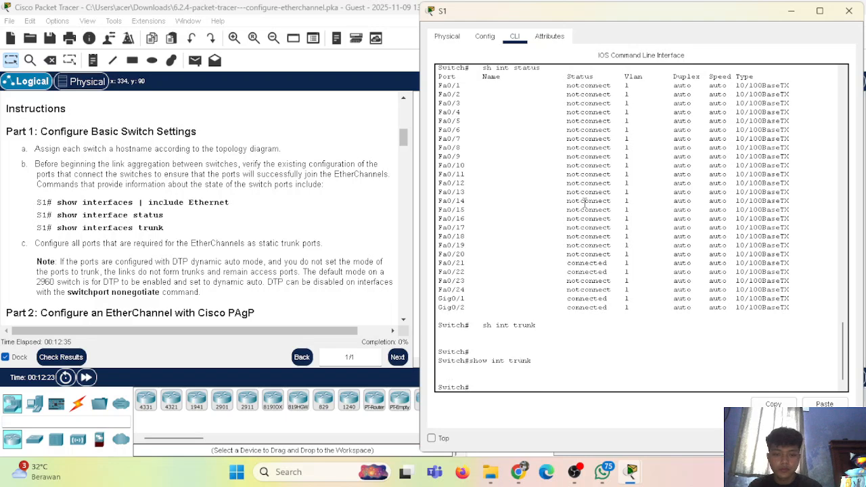
key("Return")
key("Return")
key("Return")
key("Return")
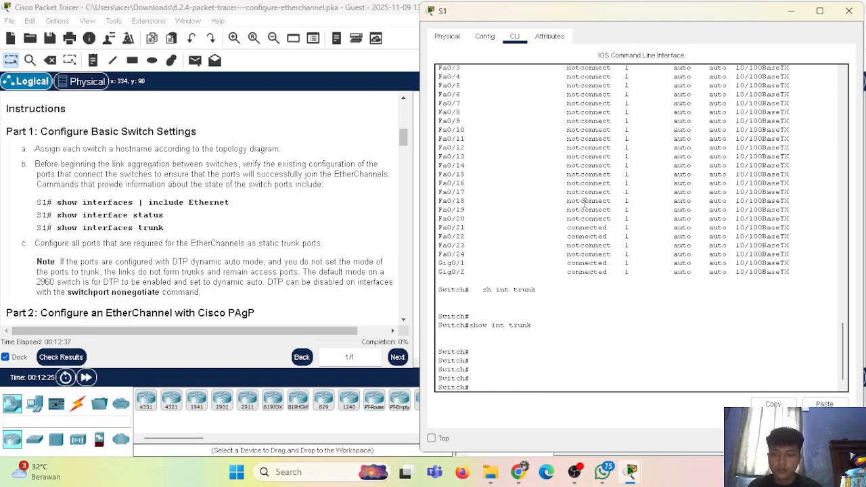
- Enter global configuration mode on S1, set its hostname to S1, and put its window away
scroll(317, 212, "down", 3)
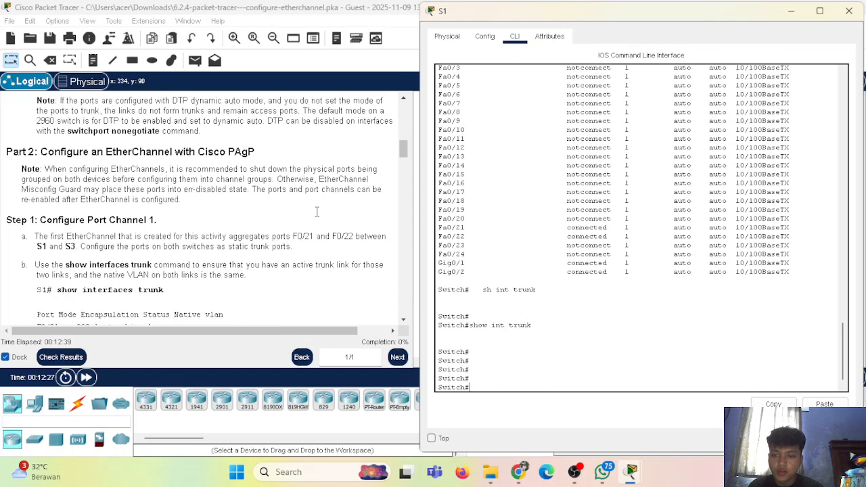
scroll(317, 212, "up", 2)
scroll(181, 210, "down", 3)
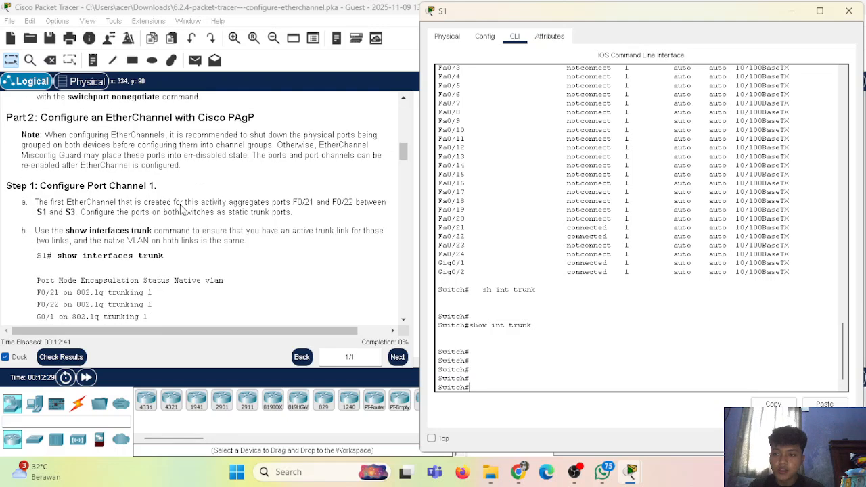
scroll(181, 210, "down", 1)
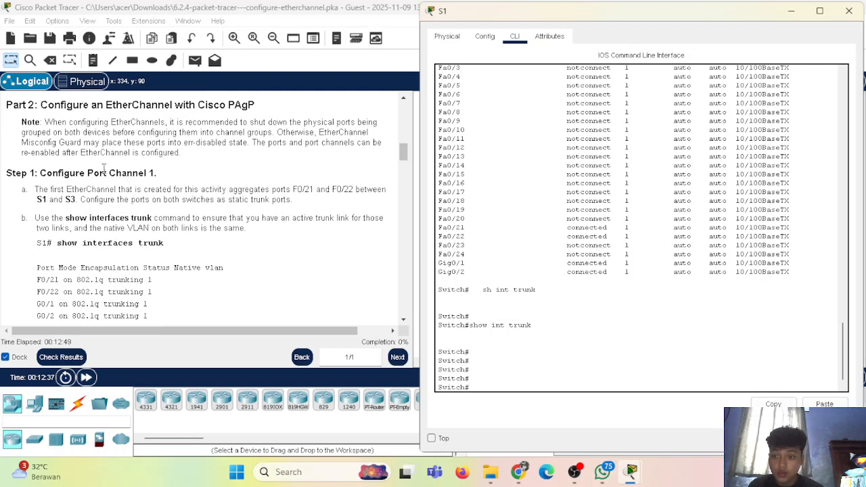
scroll(181, 214, "down", 1)
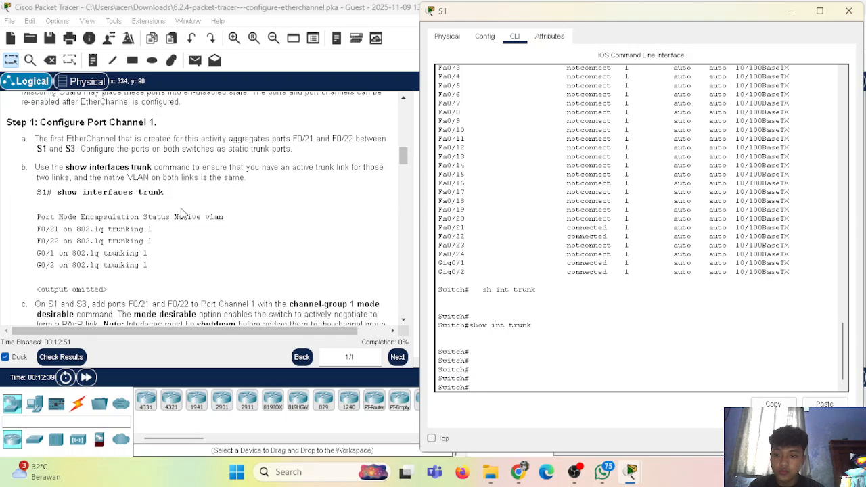
scroll(181, 213, "up", 1)
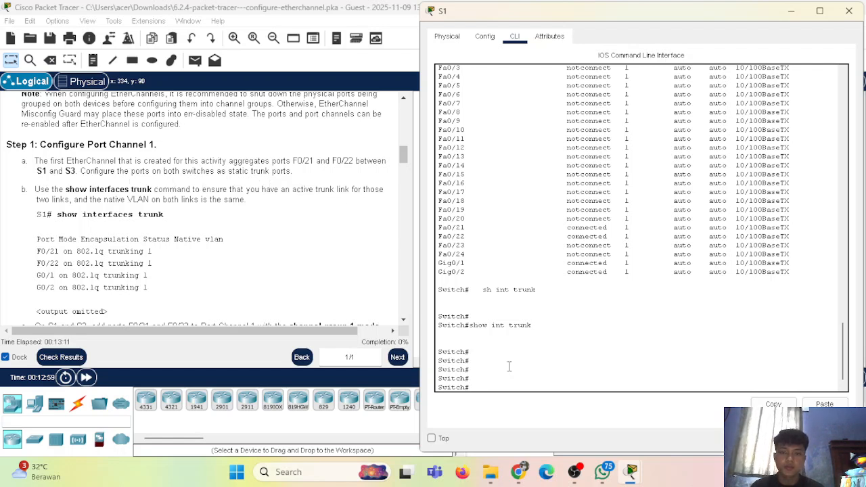
type("t")
key("Return")
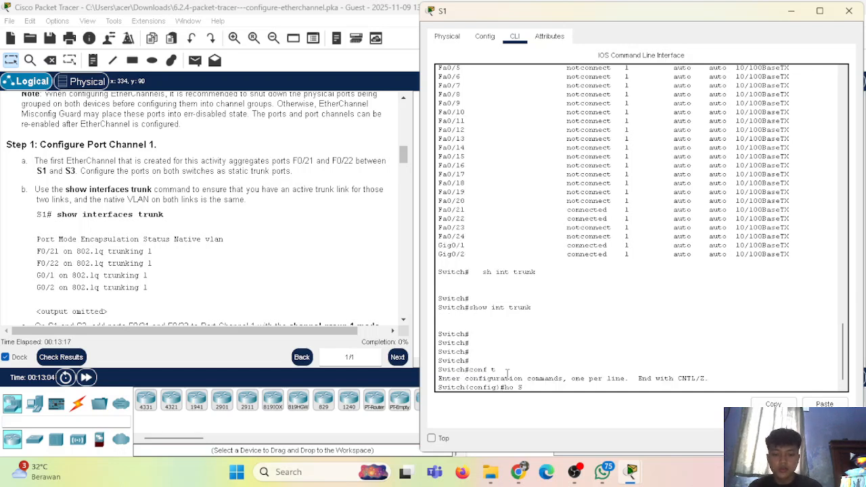
type("ho S1")
key("Return")
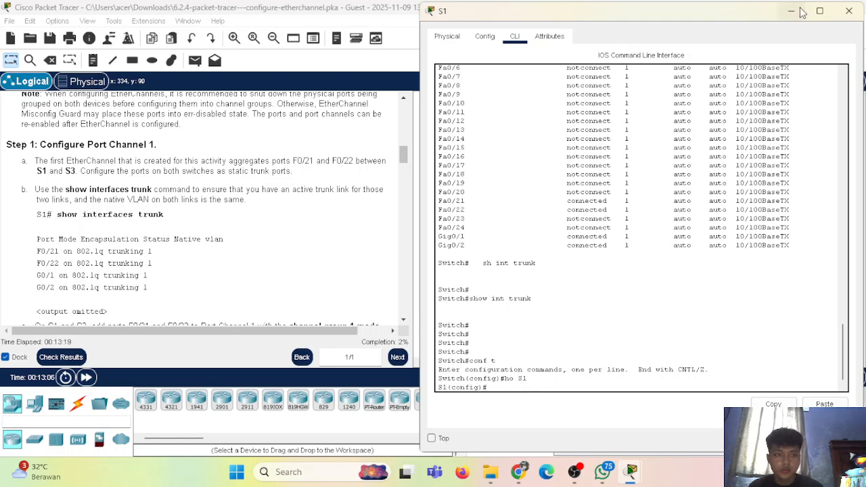
left_click(849, 11)
- Open switch S2's command line, set the hostname to S2 in global configuration mode, and close the window
left_click(519, 257)
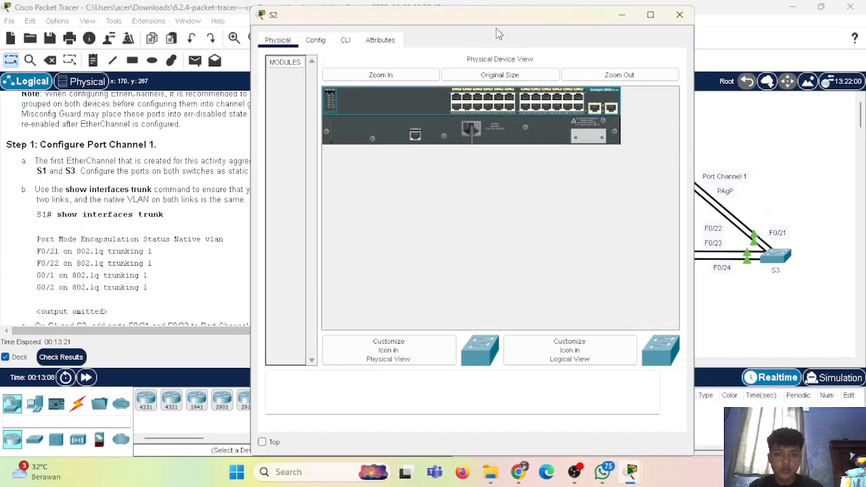
left_click(345, 40)
key("Return")
type("en")
key("Return")
type("conf")
type(" t")
key("Return")
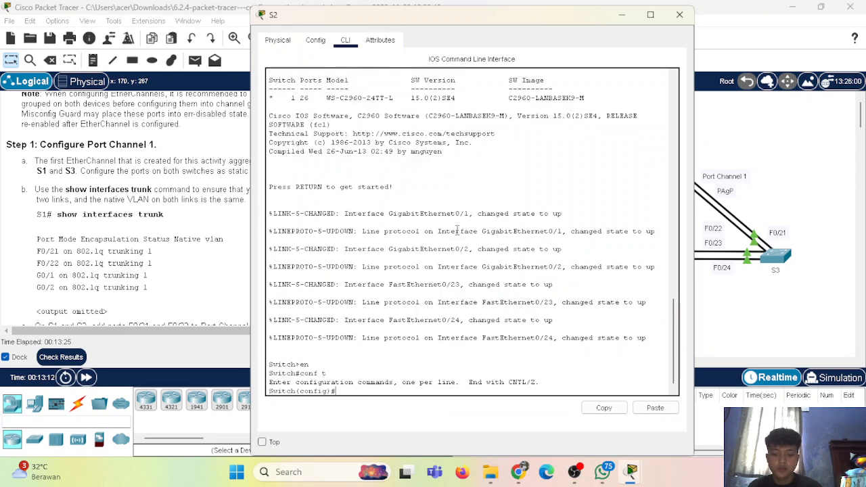
type("ho S2")
key("Return")
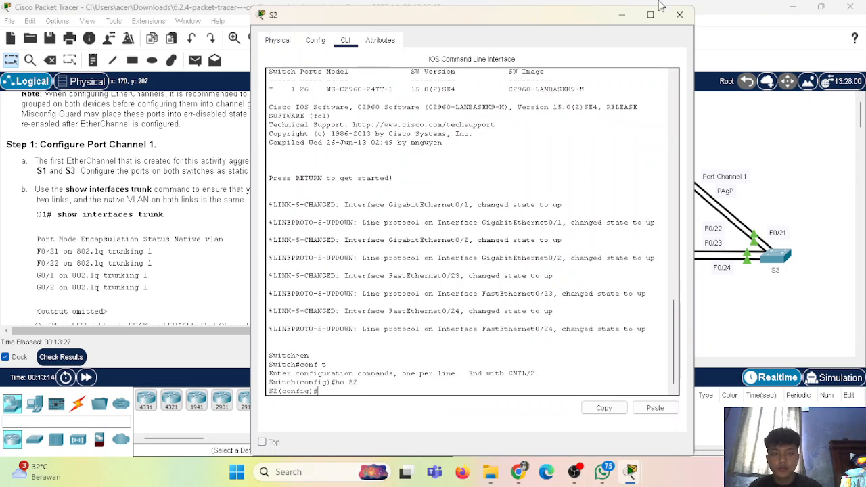
left_click(680, 17)
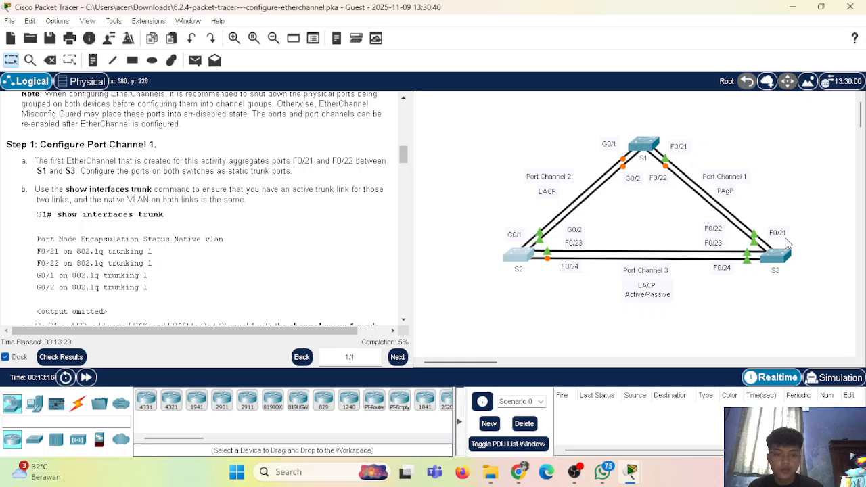
- Open switch S3's command line and enter global configuration mode with en and conf t
left_click(775, 255)
left_click(340, 43)
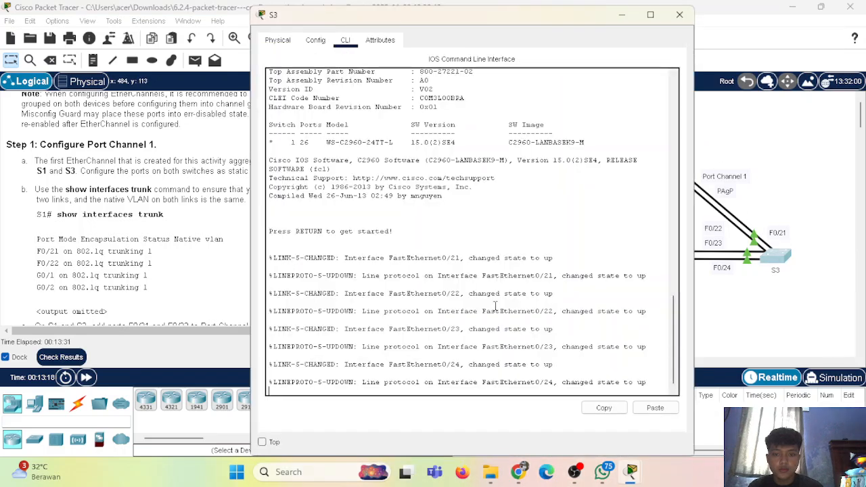
key("Return")
type("en")
key("Return")
type("conf t")
key("Return")
- Try setting the third switch's hostname to s#, leaving and re-entering global configuration mode
type("sh")
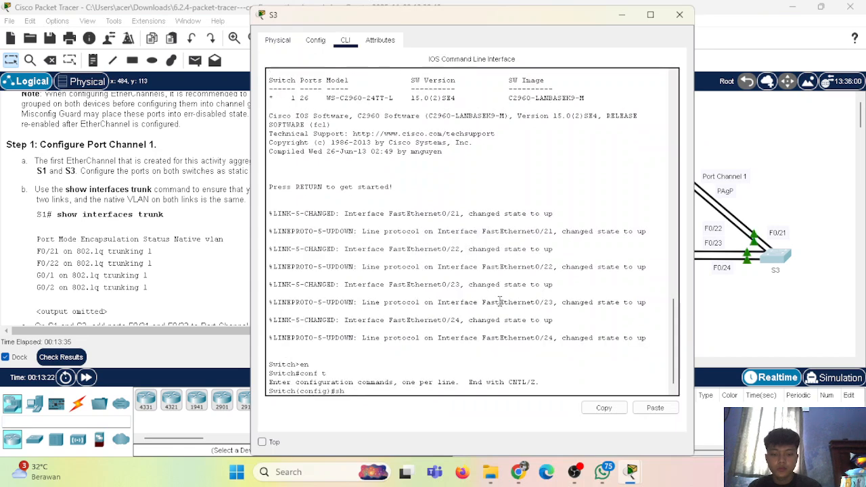
type("ho s3")
key("Return")
type("exit")
key("Return")
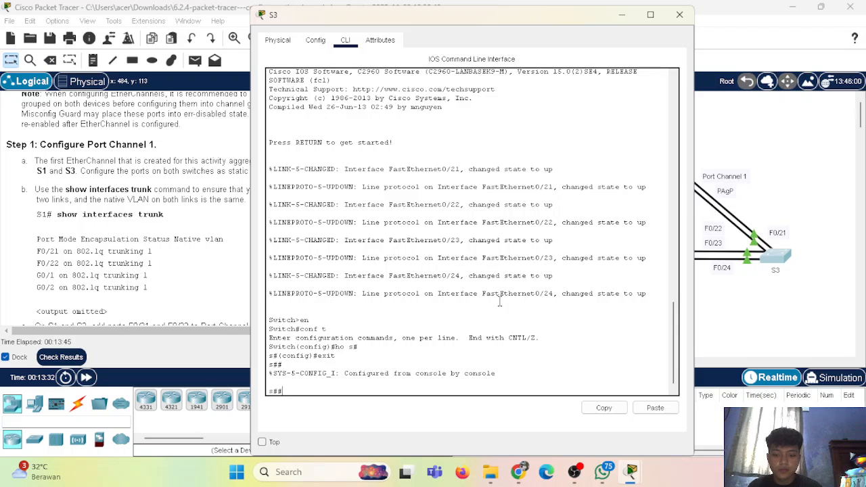
type("conf t")
key("Return")
- Set the third switch's hostname to S3, minimize its window, and return to S1's command line
type("ho s")
key("BackSpace")
type("S3")
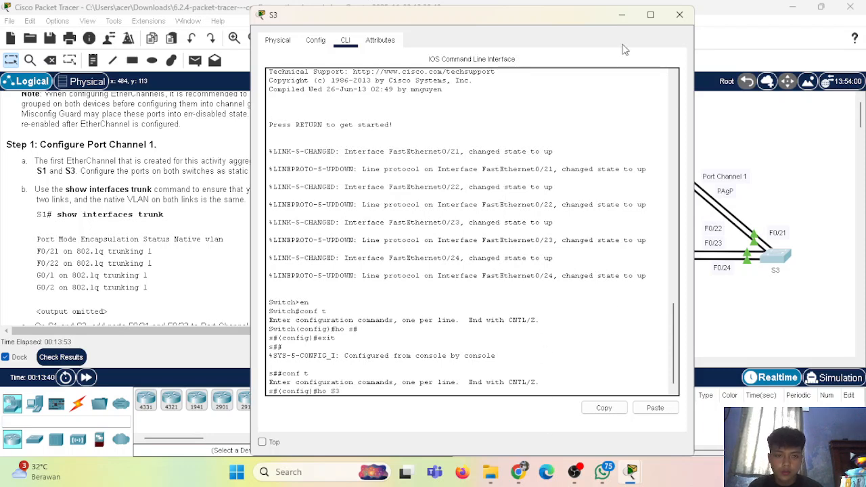
left_click(622, 14)
mouse_move(633, 468)
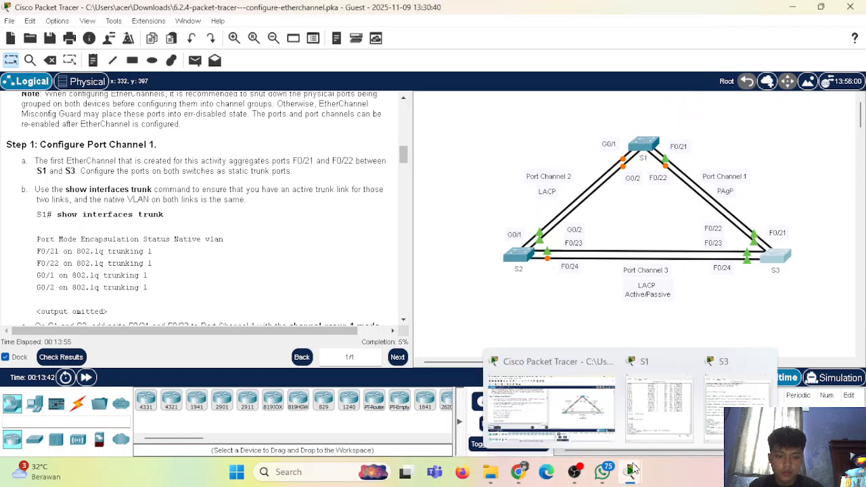
left_click(649, 399)
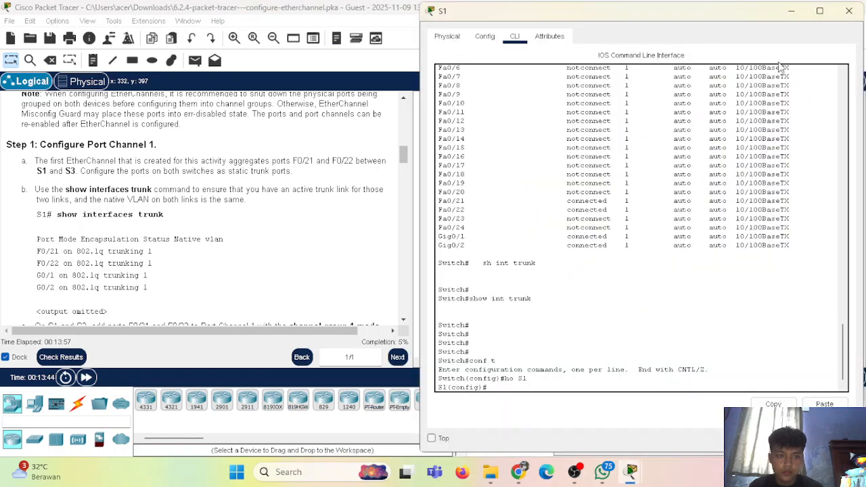
- Return to switch S3's command line, apply the hostname S3, and close its window
left_click(790, 11)
left_click(779, 257)
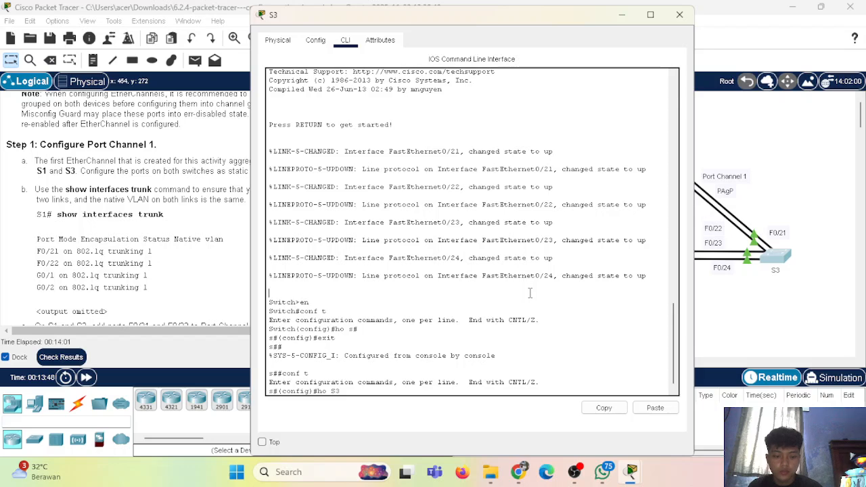
key("Return")
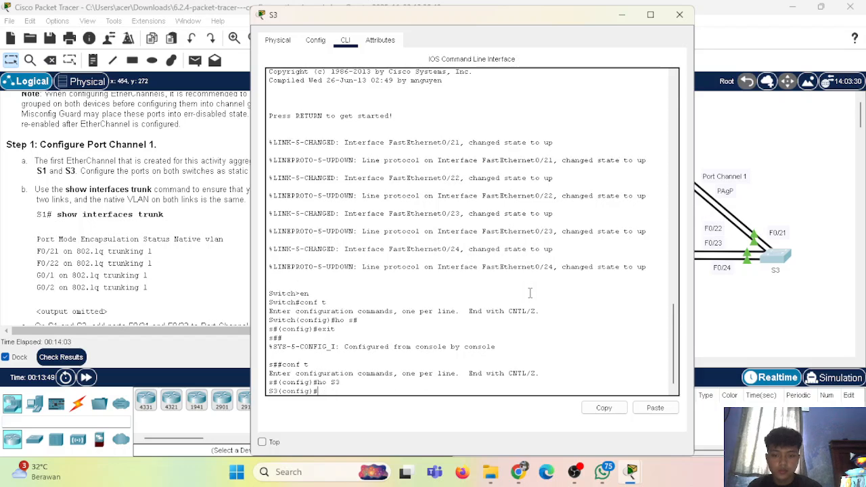
left_click(679, 15)
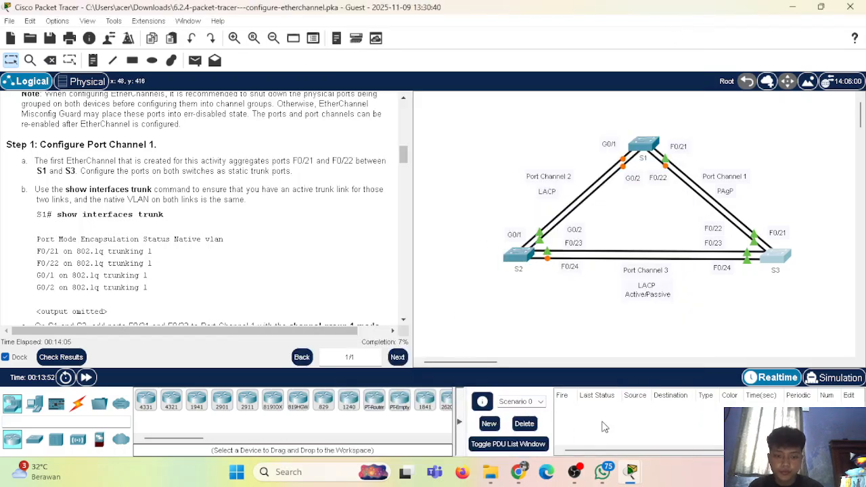
- Open switch S1's command line and enter interface range configuration for f0/21-22, g0/1-2
left_click(646, 152)
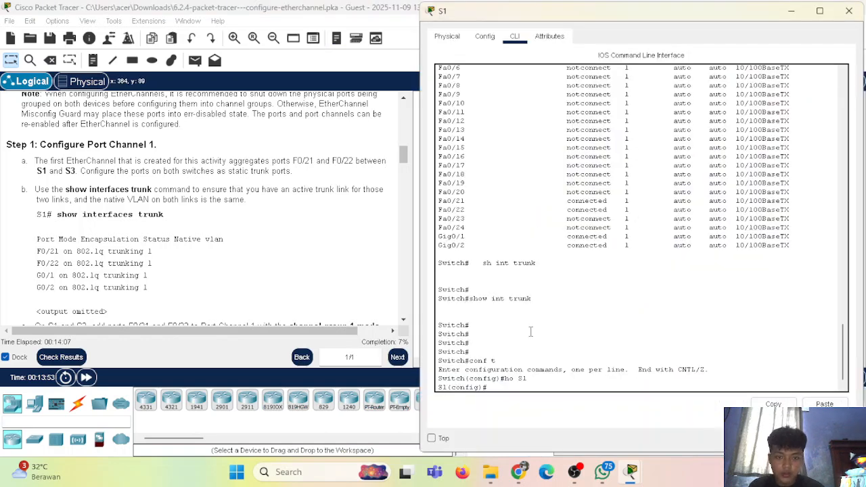
key("Return")
type("int range")
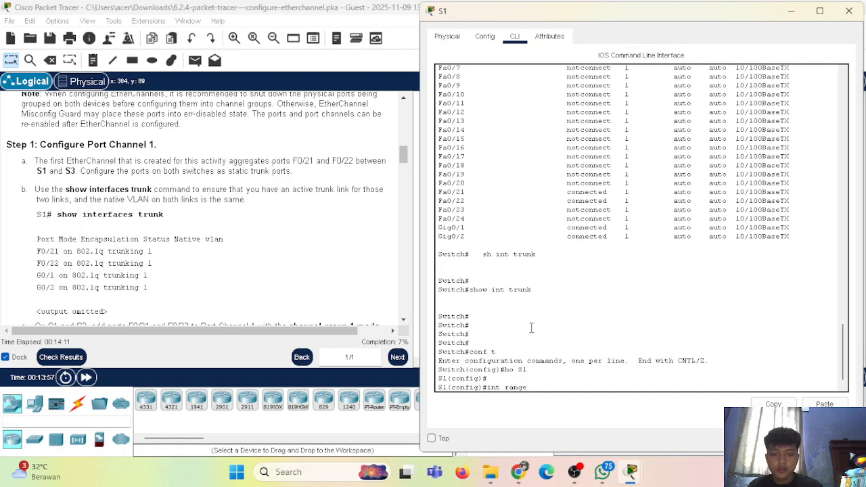
type(" f0/21/")
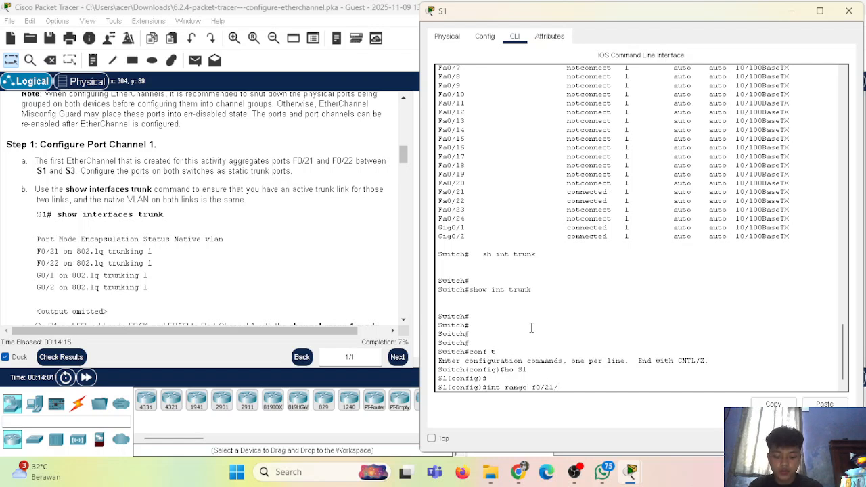
key("BackSpace")
type("-22")
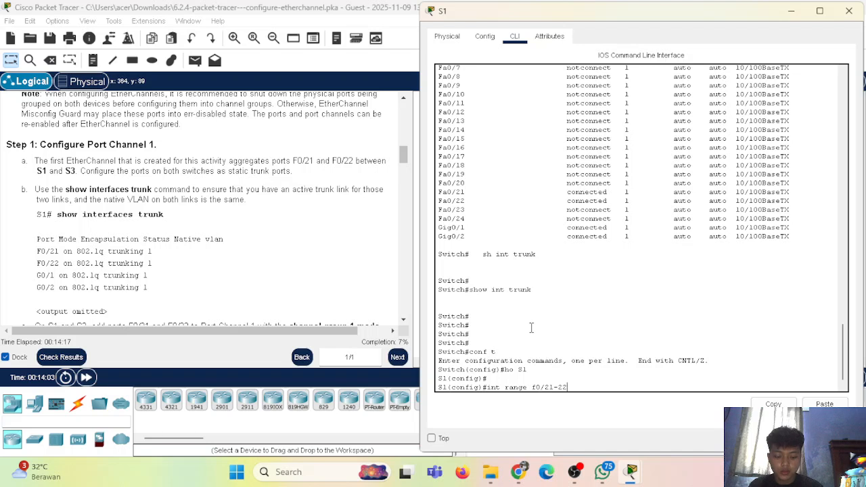
type(", g0")
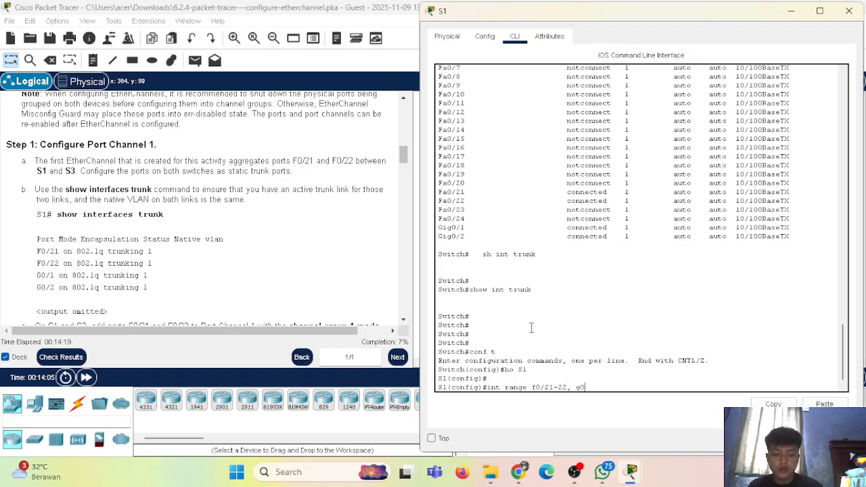
type("/1")
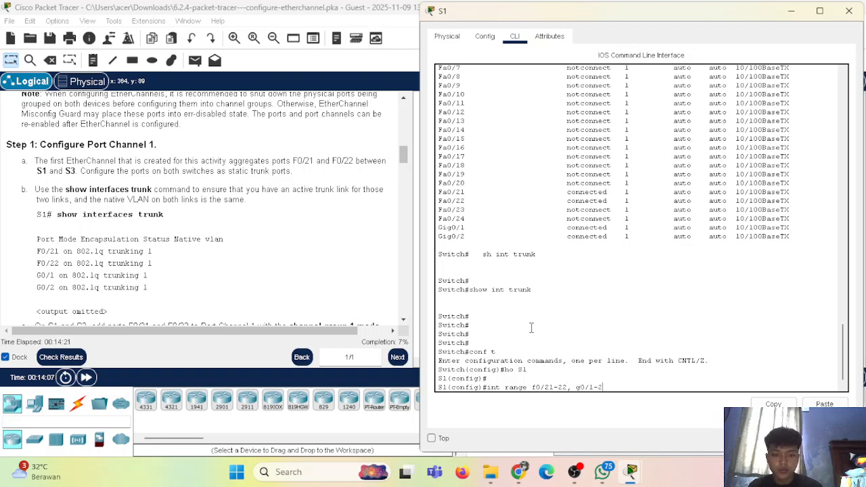
type("-2")
key("Return")
- Set S1's selected interface range to static trunking with the command switchport mode trunk
type("switchport")
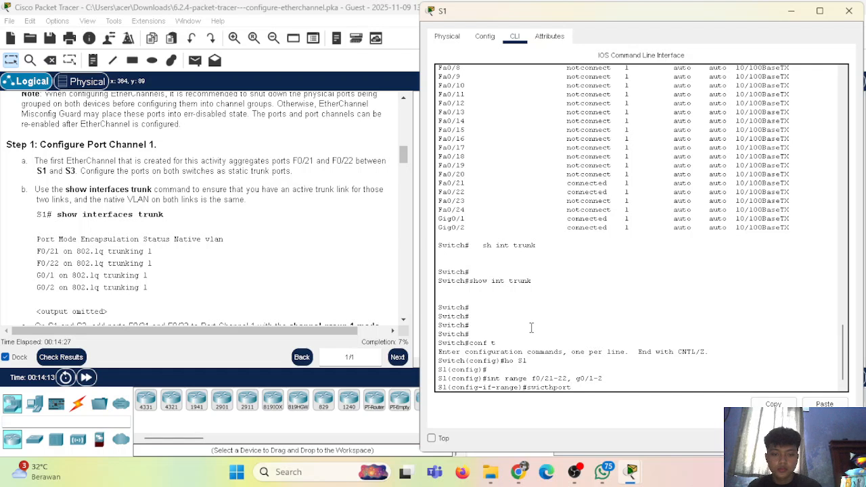
key("BackSpace")
key("BackSpace")
key("BackSpace")
key("BackSpace")
key("BackSpace")
type("tchport mode ")
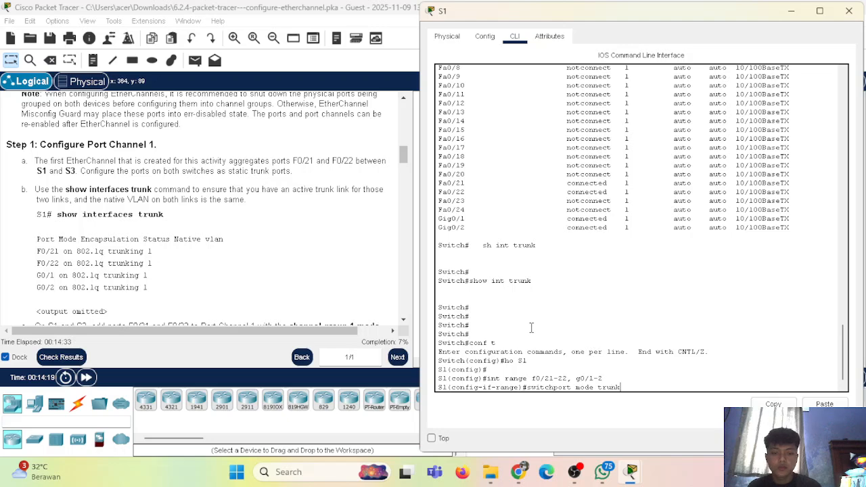
type("trunk")
key("Return")
key("Return")
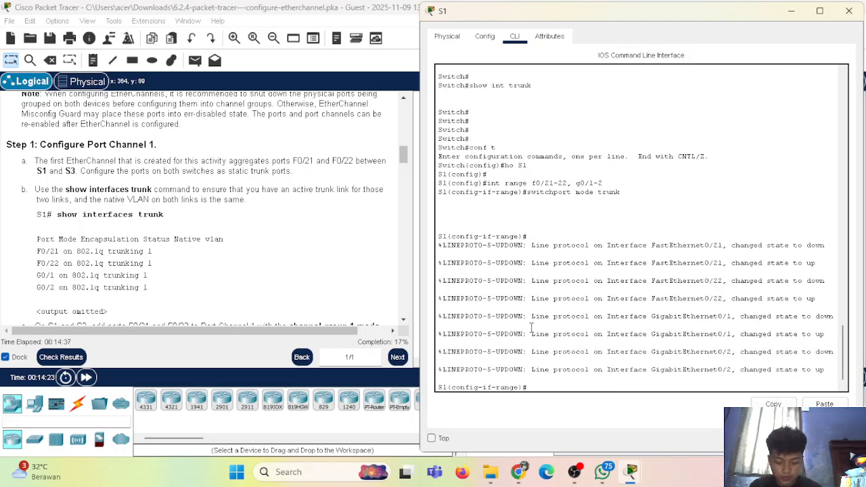
- Review the activity instructions on adding F0/21 and F0/22 to Port Channel 1 and verifying its status
scroll(252, 262, "down", 4)
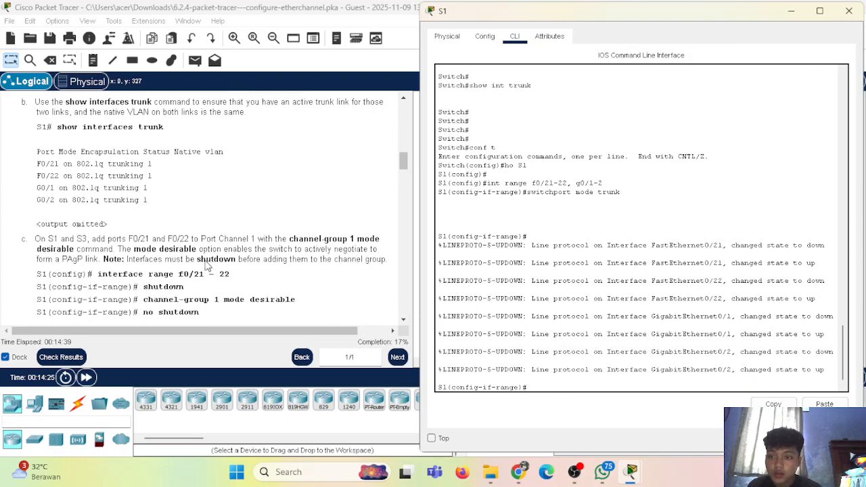
scroll(203, 237, "down", 3)
scroll(166, 222, "down", 6)
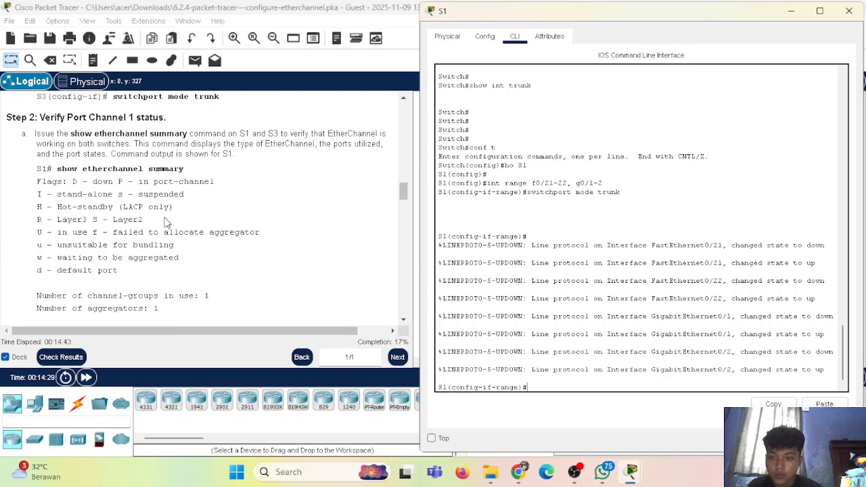
scroll(165, 222, "up", 12)
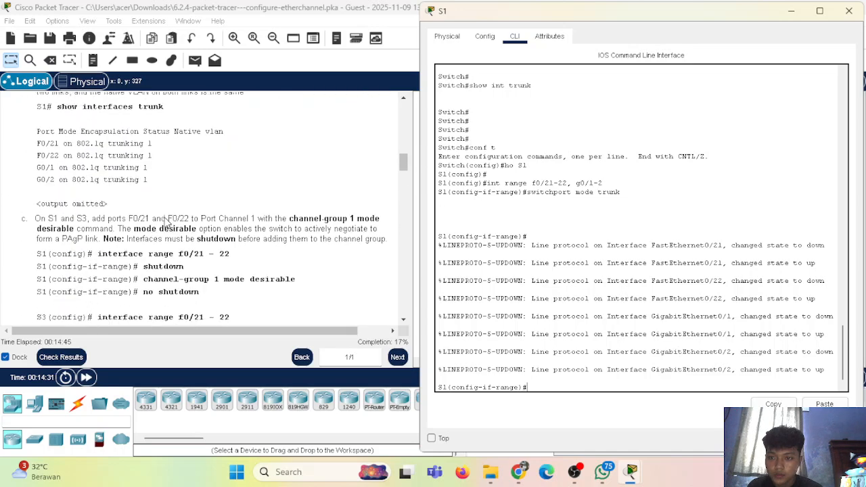
scroll(166, 222, "down", 5)
scroll(166, 222, "up", 2)
scroll(166, 222, "down", 1)
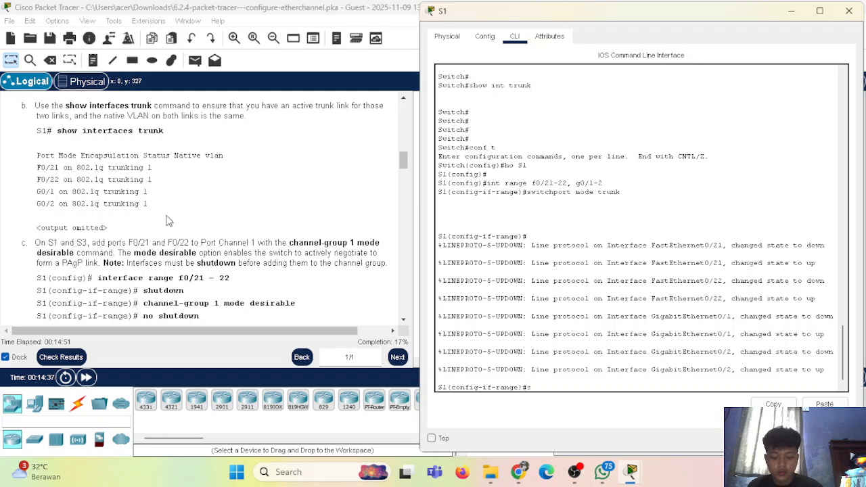
- Disable trunk negotiation on S1's selected interfaces with switchport nonegotiate, and close the S1 window
key("Up")
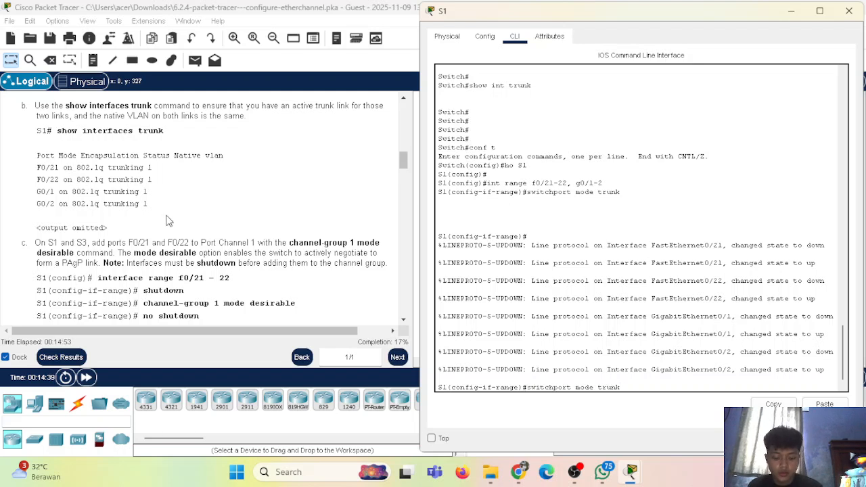
key("BackSpace")
key("BackSpace")
key("BackSpace")
key("BackSpace")
key("BackSpace")
key("BackSpace")
key("BackSpace")
key("BackSpace")
key("BackSpace")
type("nonegotiate")
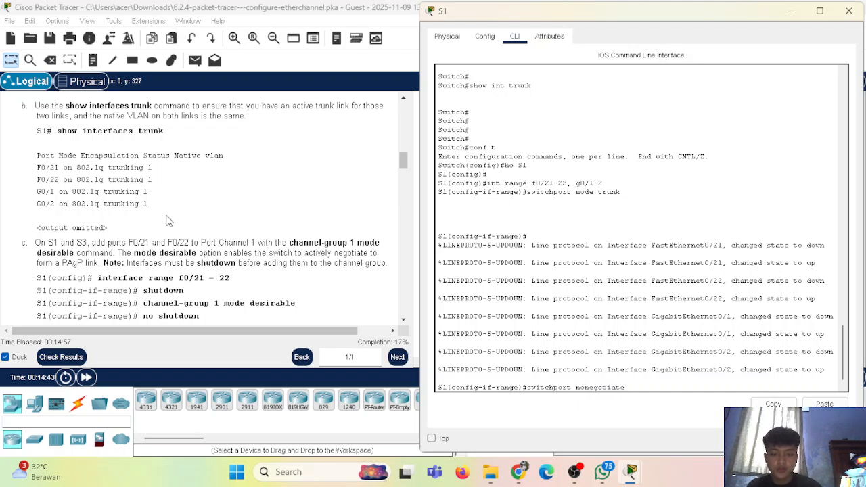
key("Return")
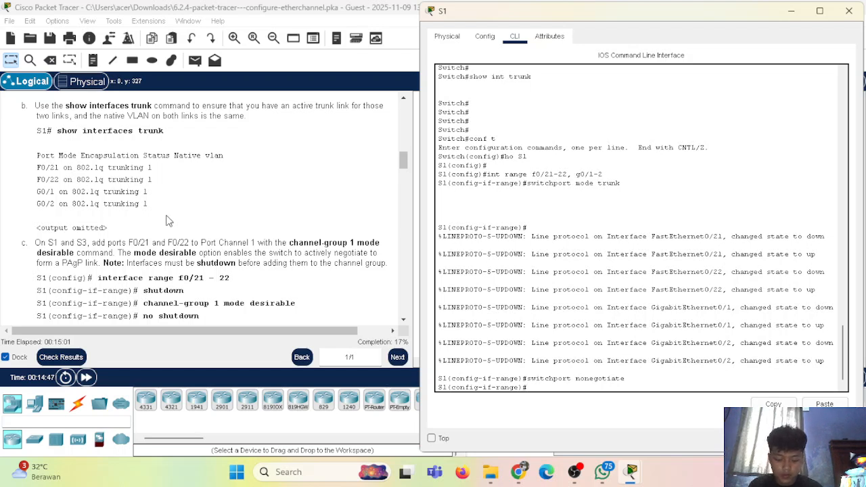
left_click(848, 11)
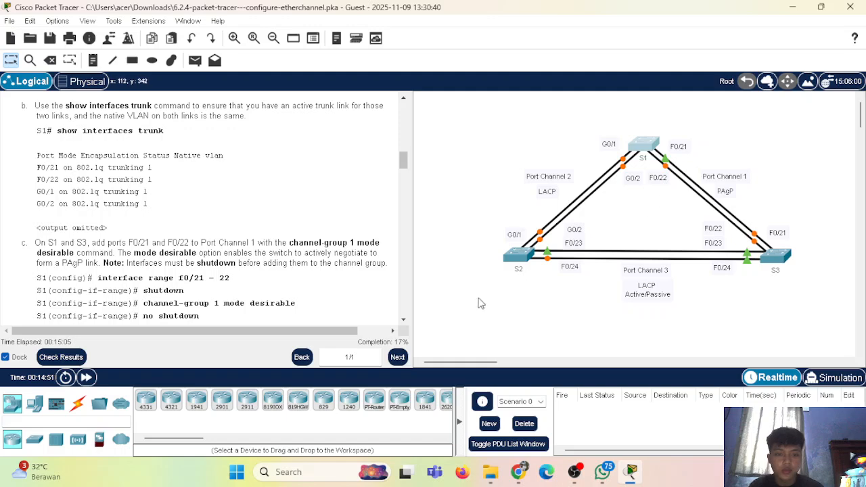
- Open switch S2's command line and enter interface range configuration for f0/23-24, g0/1-2
left_click_drag(527, 260, 490, 279)
left_click(535, 251)
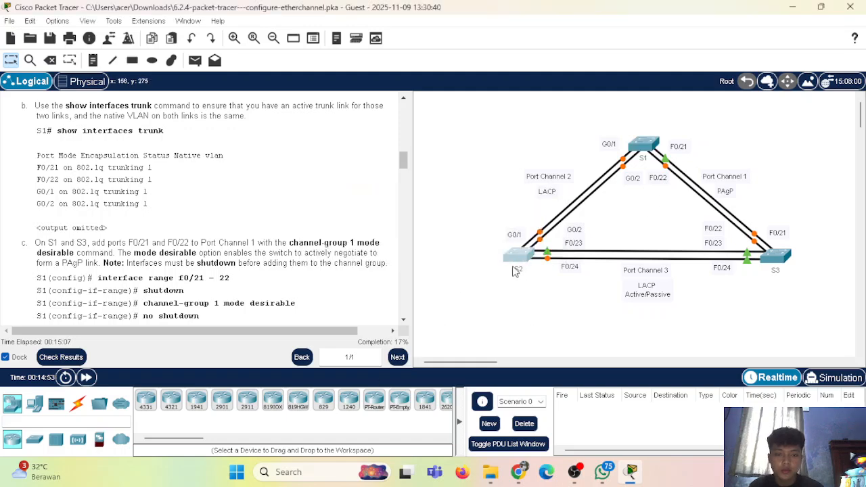
left_click(519, 257)
key("Return")
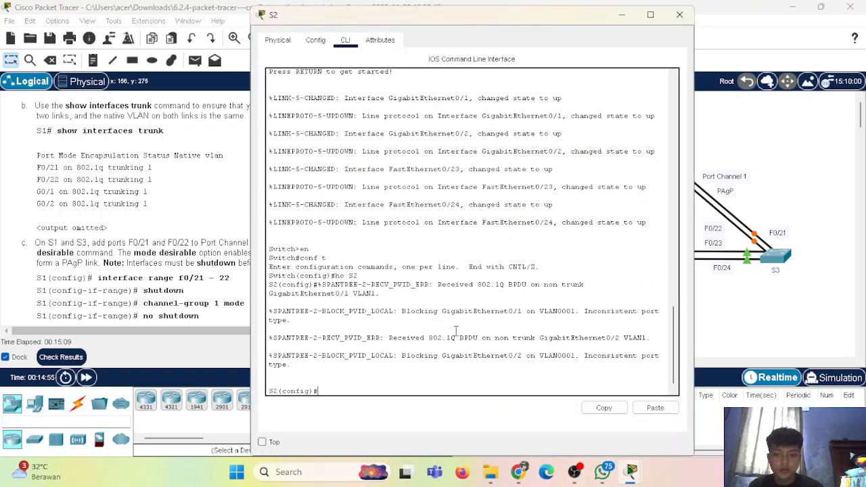
type("int ")
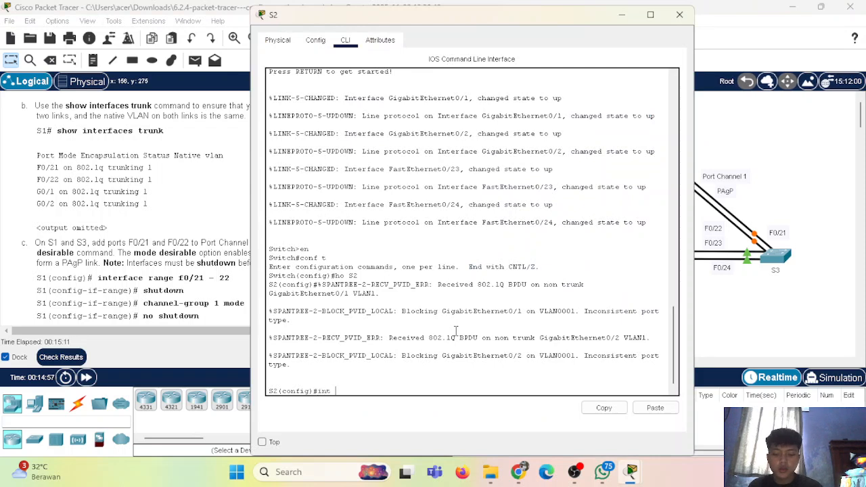
type("range f0/23-2")
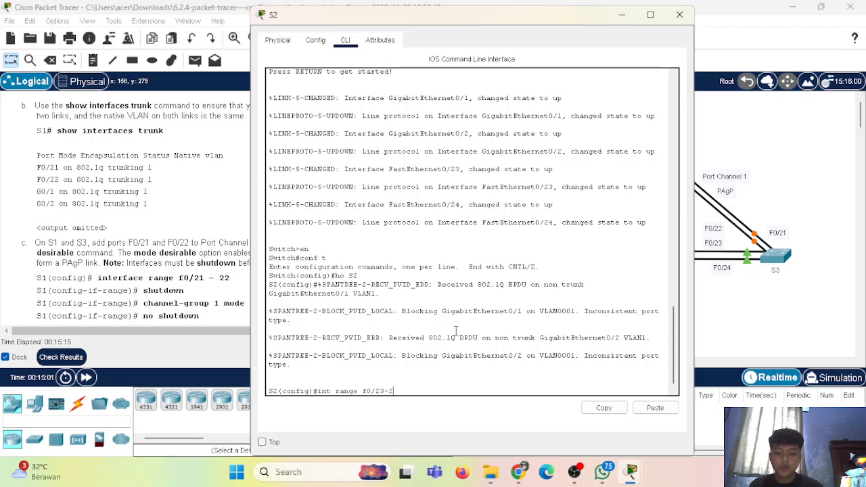
type("4, g0/1-2")
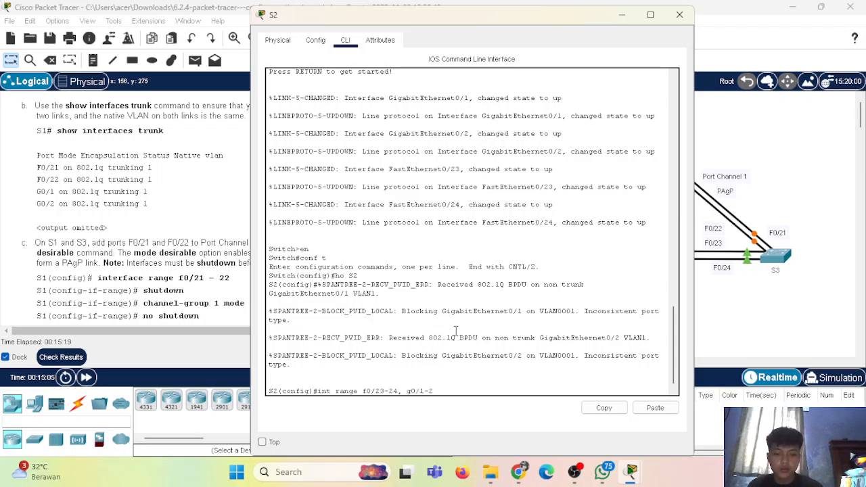
key("Return")
- Apply switchport mode trunk and switchport nonegotiate to S2's selected interfaces, and close the S2 window
type("switchport mode trunk")
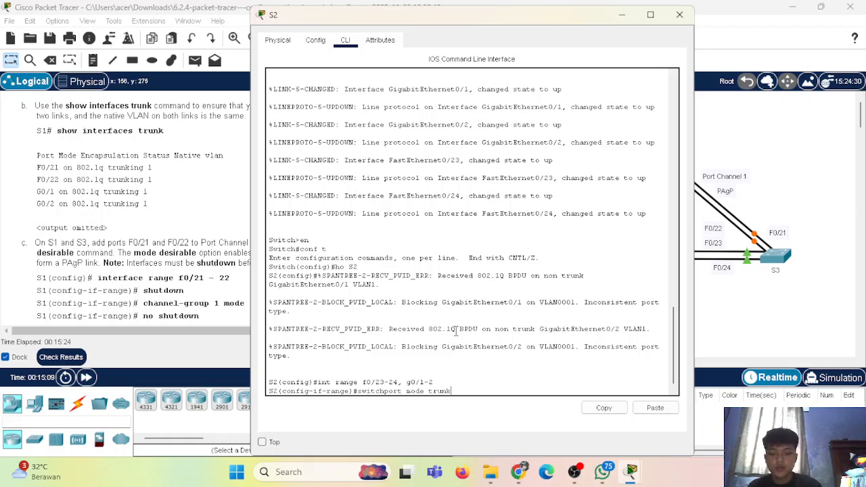
key("Return")
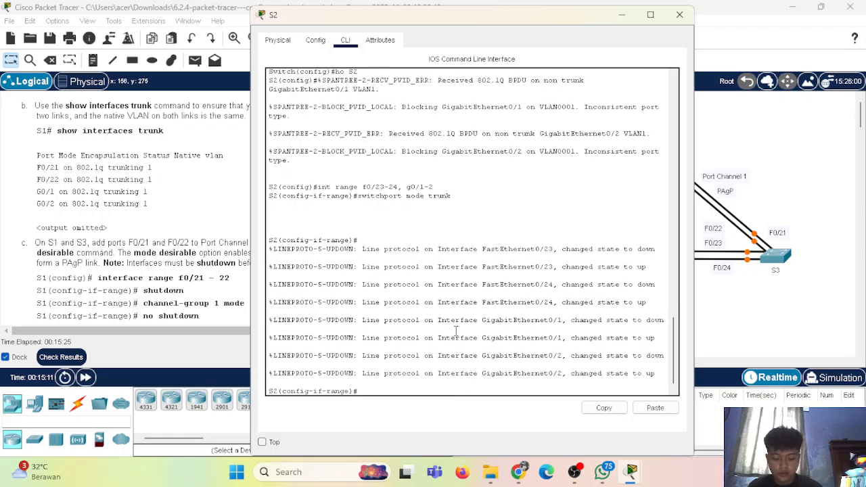
type("swi")
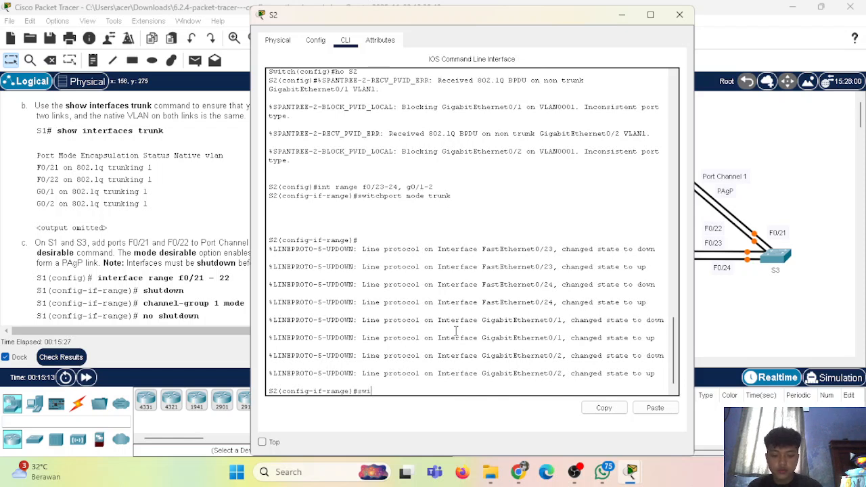
type("tchport nonegotiate")
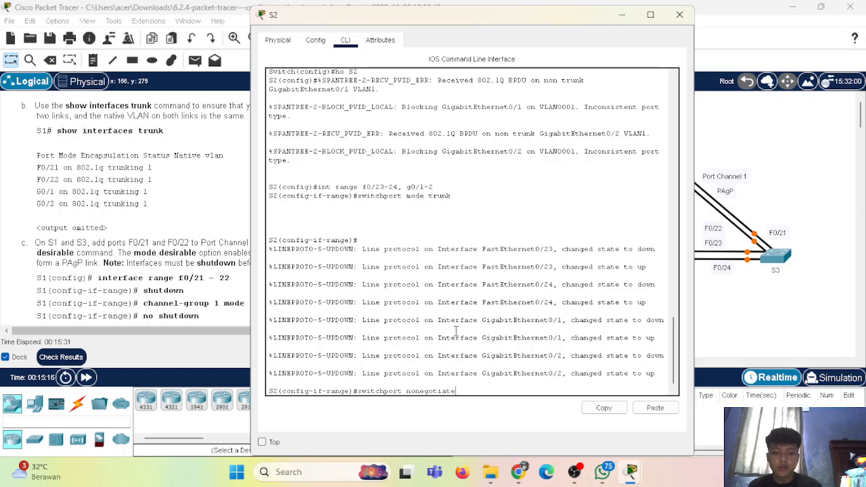
key("Return")
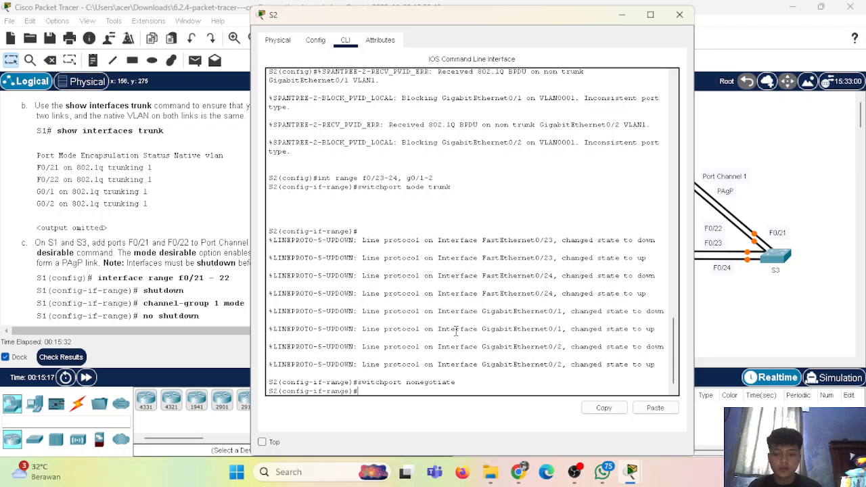
left_click(679, 14)
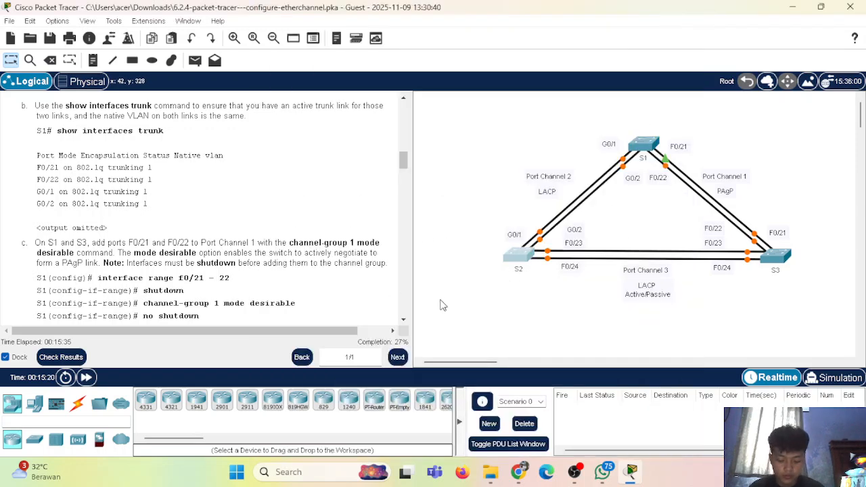
- Open switch S3's command line and enter interface range configuration for f0/21-24
left_click(789, 264)
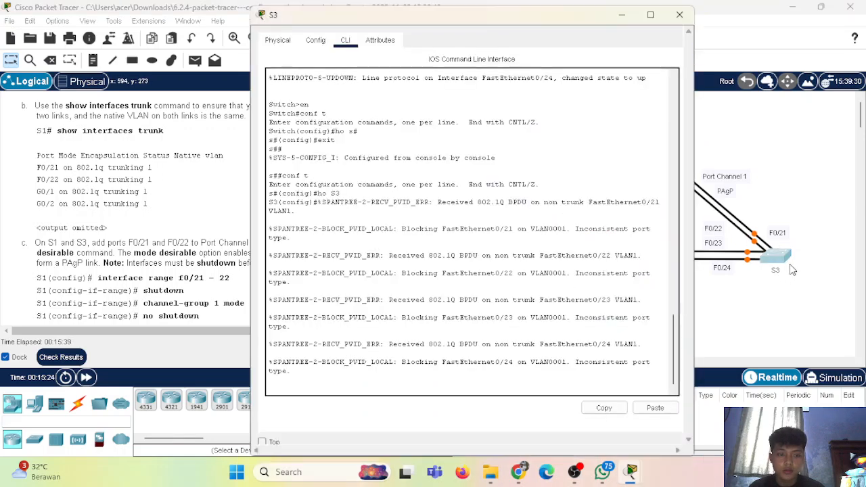
key("Return")
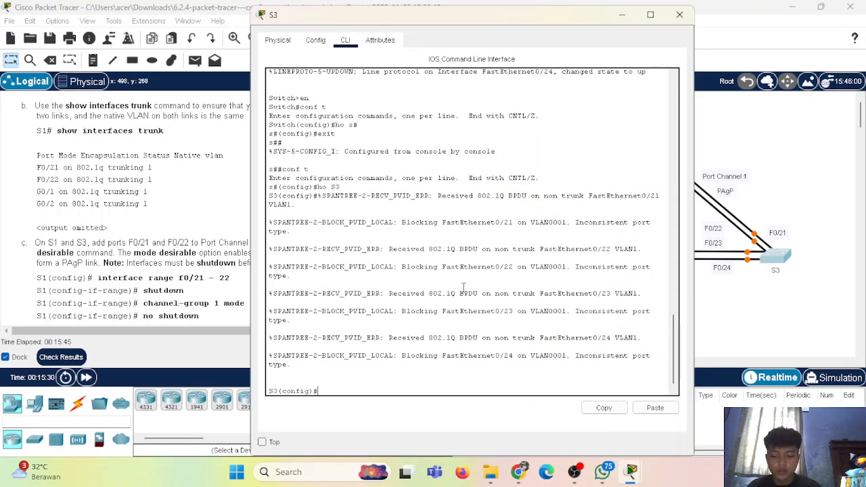
type("int range")
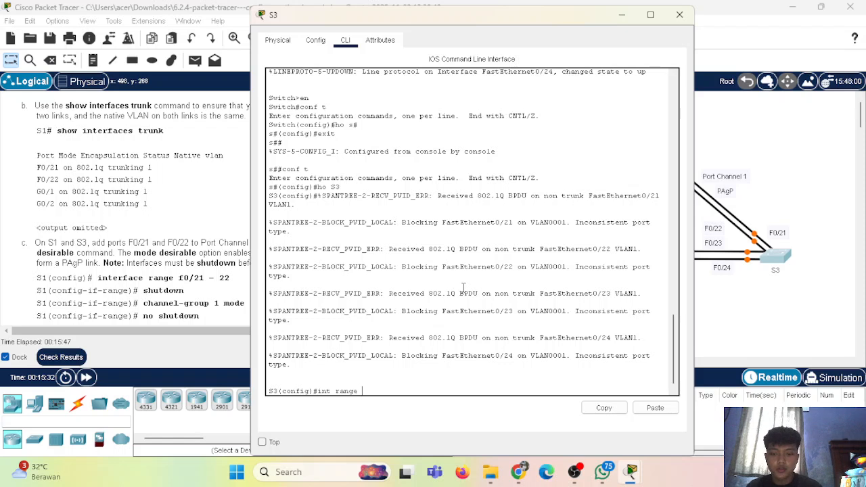
type(" f0/21-24")
key("Return")
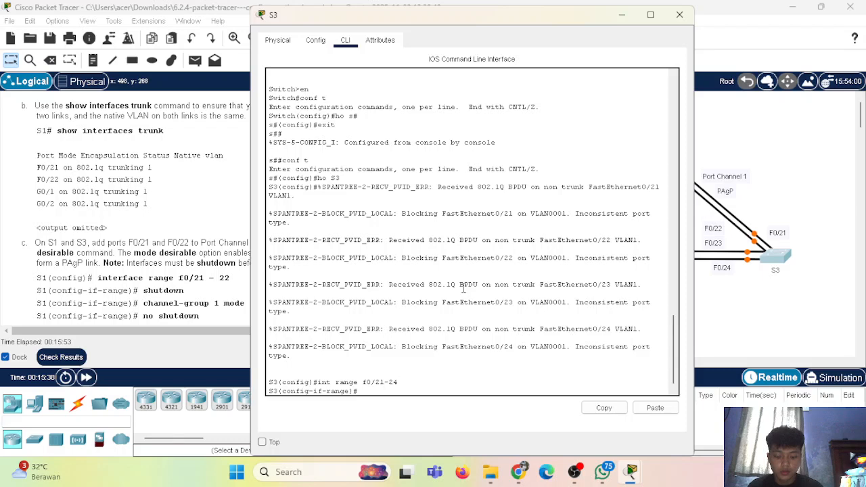
- Set S3's selected interfaces to trunk mode and disable trunk negotiation on them with switchport nonegotiate
type("swi mode tr")
key("Return")
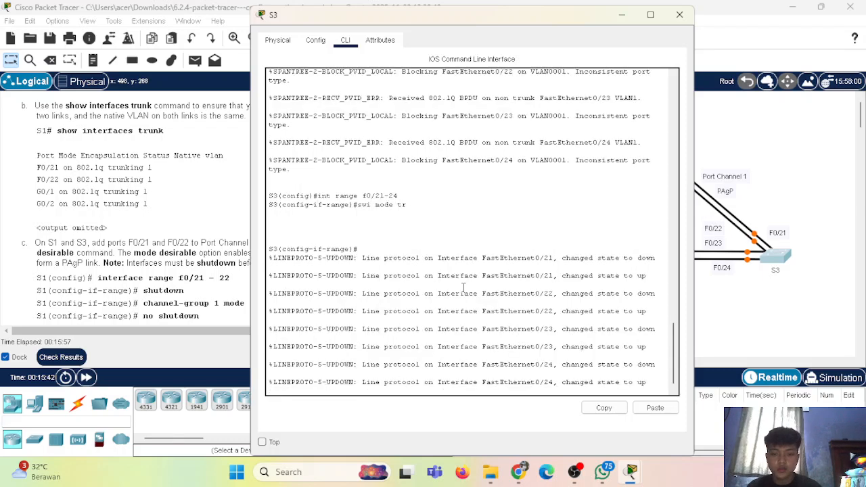
type("switchport")
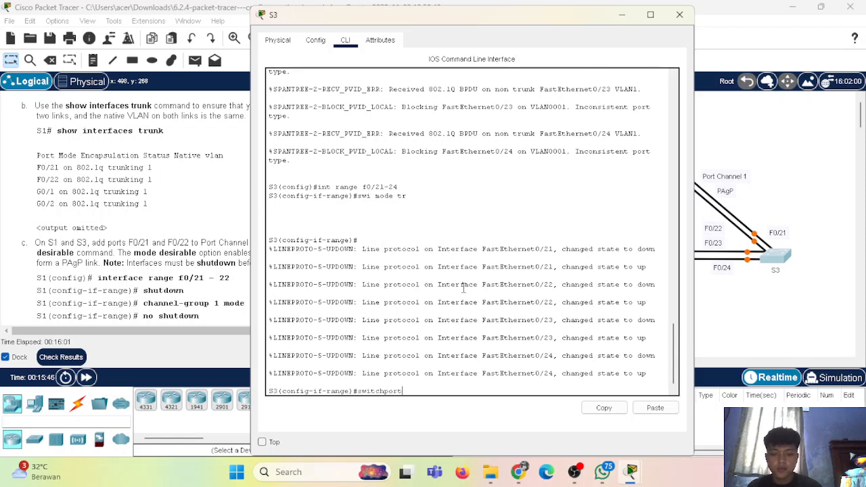
type(" none")
type("gtiate")
key("BackSpace")
key("BackSpace")
key("BackSpace")
key("BackSpace")
key("BackSpace")
type("gotiate")
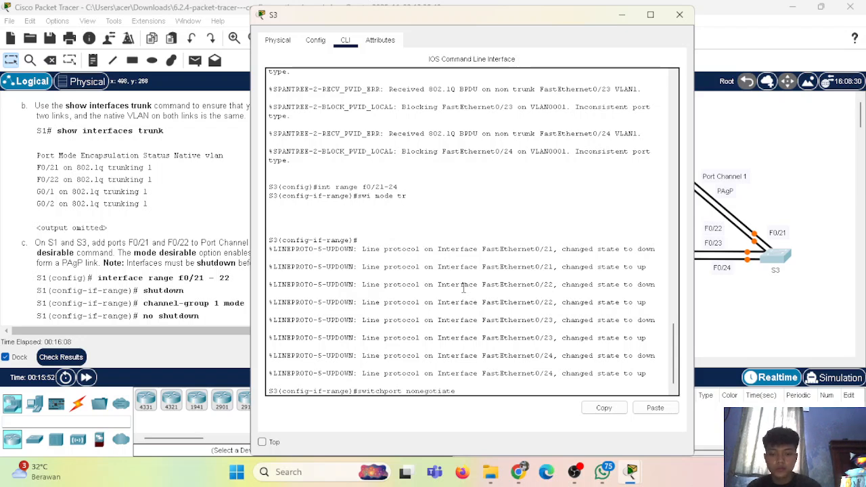
key("Return")
- Return S3 to privileged EXEC mode and close the S3 window
type("exit")
key("Return")
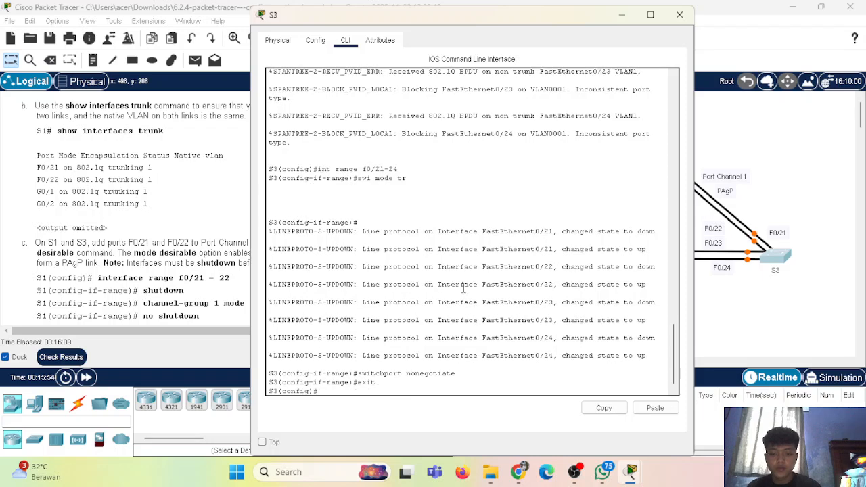
type("end")
key("Return")
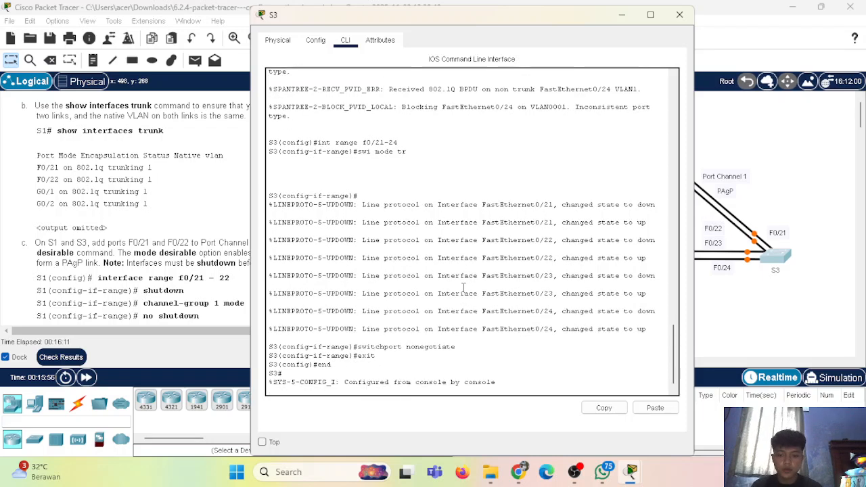
key("Return")
left_click(680, 15)
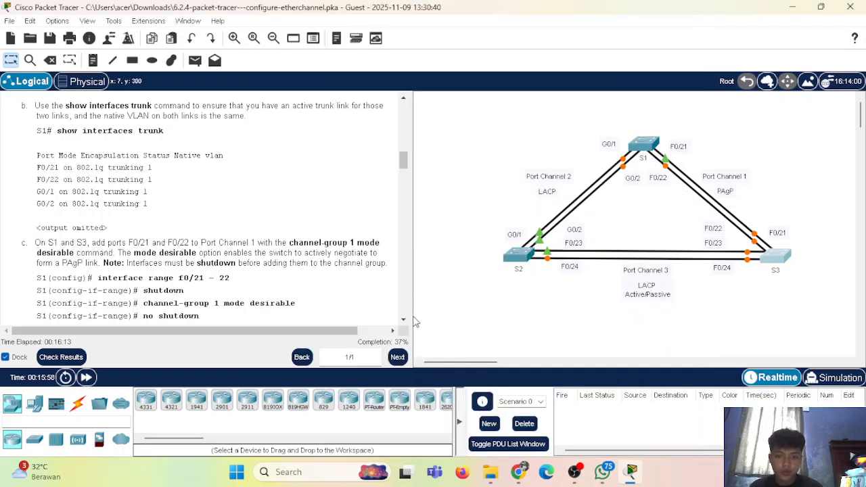
- Open S1, end its configuration mode, list its trunk interfaces with sh int trunk, and close the S1 window
scroll(318, 232, "up", 2)
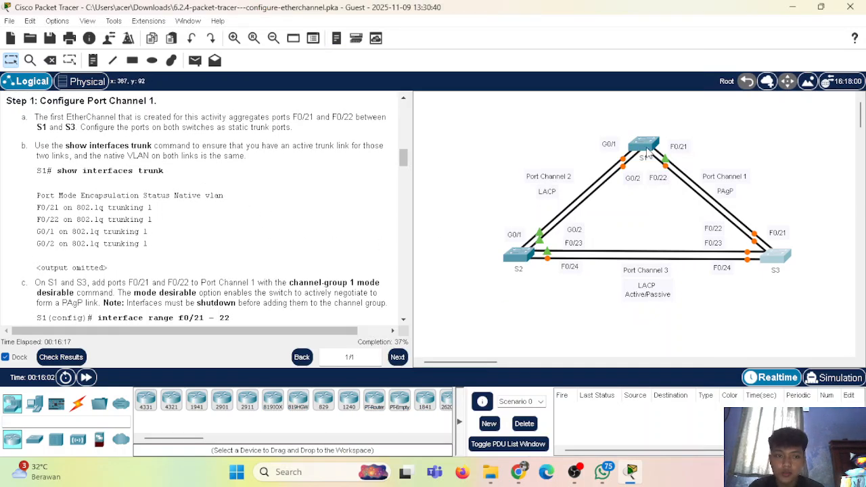
left_click(644, 144)
type("end")
key("Return")
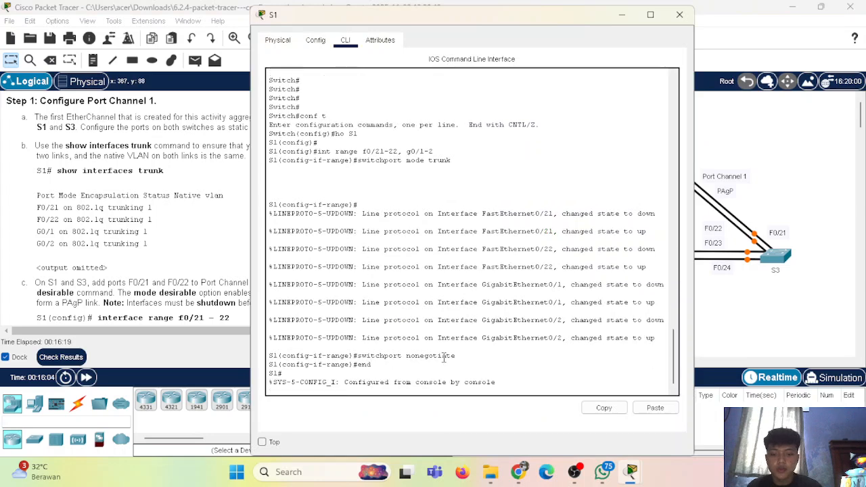
type("sh int trunk")
key("Return")
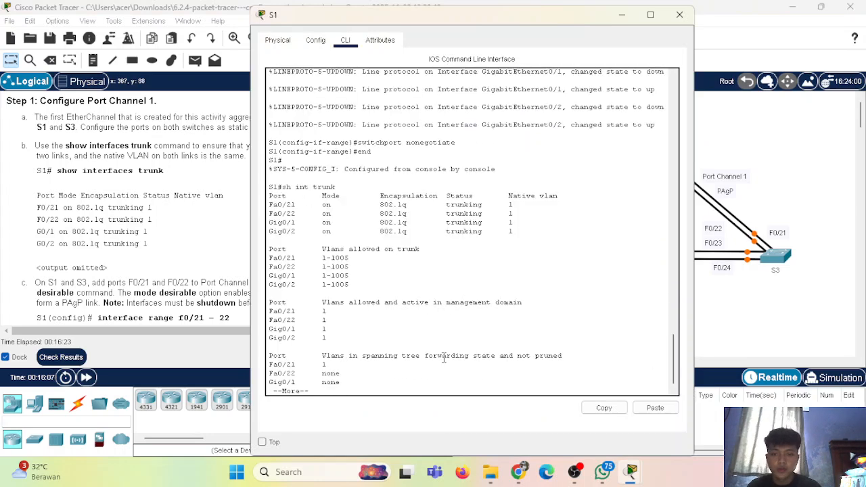
key("space")
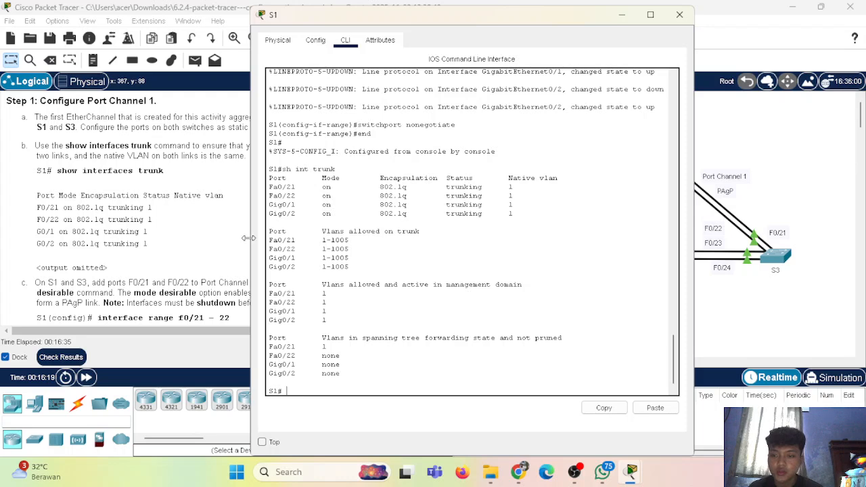
left_click(678, 15)
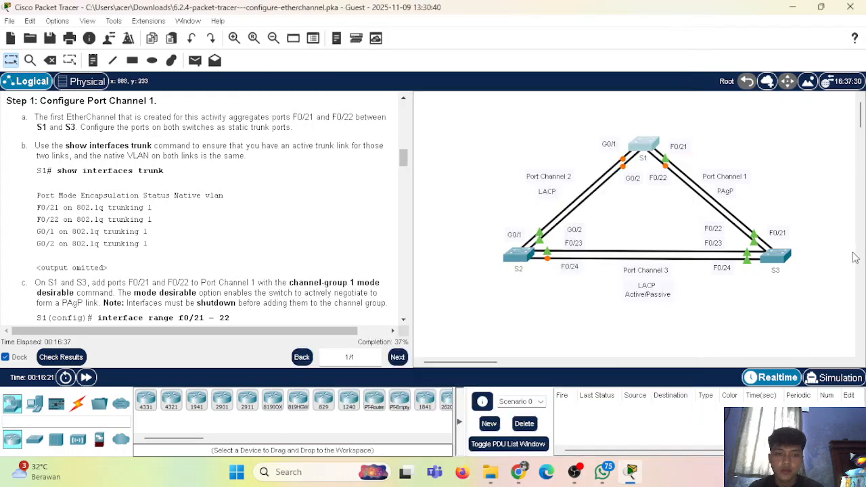
- Open S3's command line and display its full trunk interface listing with sh int tr
left_click(777, 255)
type("sh int tr")
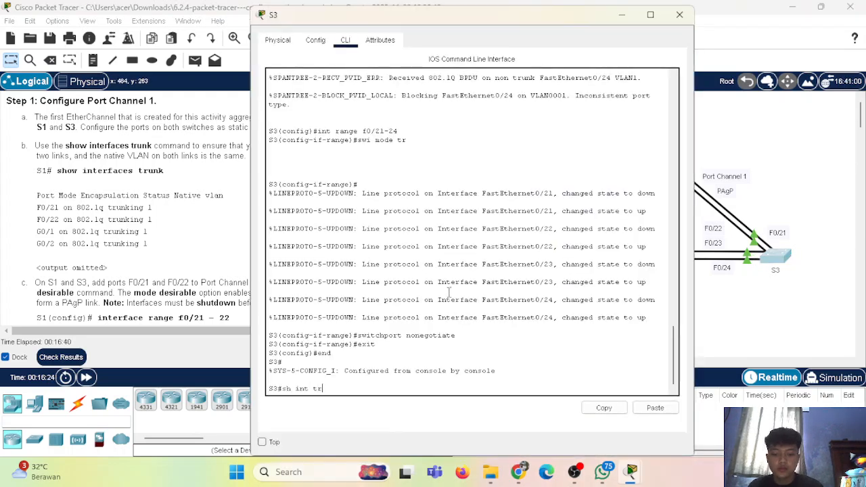
key("Return")
key("space")
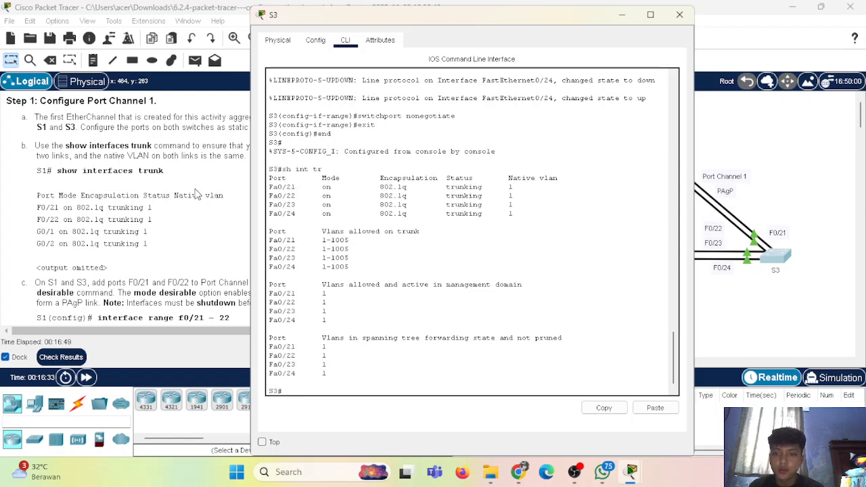
- Review instruction 1c for Port Channel 1, and enter interface range configuration for f0/21-22 on S1
scroll(112, 276, "down", 5)
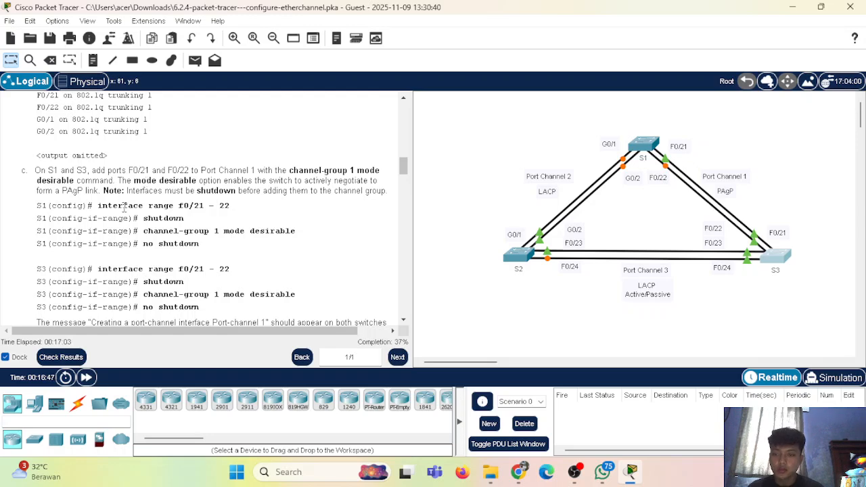
scroll(237, 206, "down", 3)
scroll(341, 208, "up", 3)
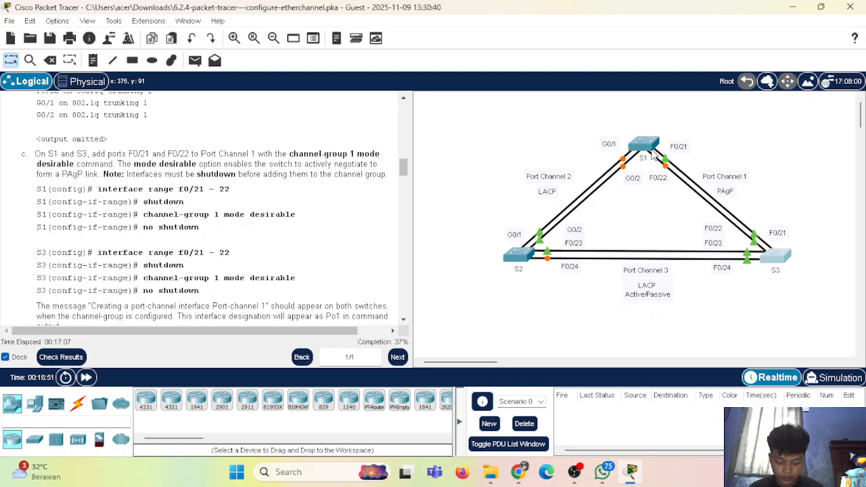
left_click(645, 150)
type("c")
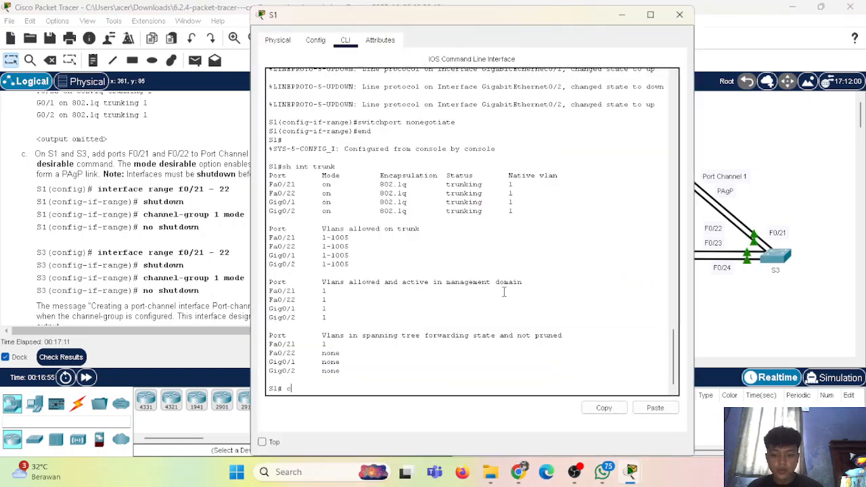
type("onf")
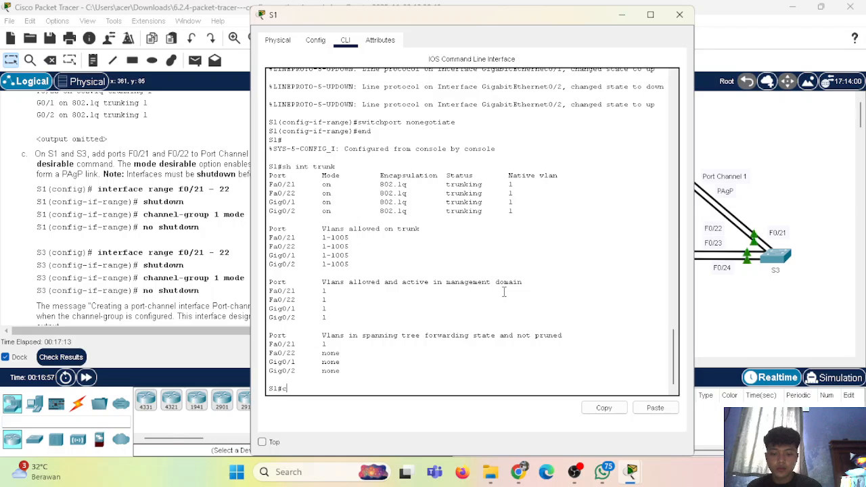
type(" t")
key("Return")
left_click_drag(511, 15, 680, 12)
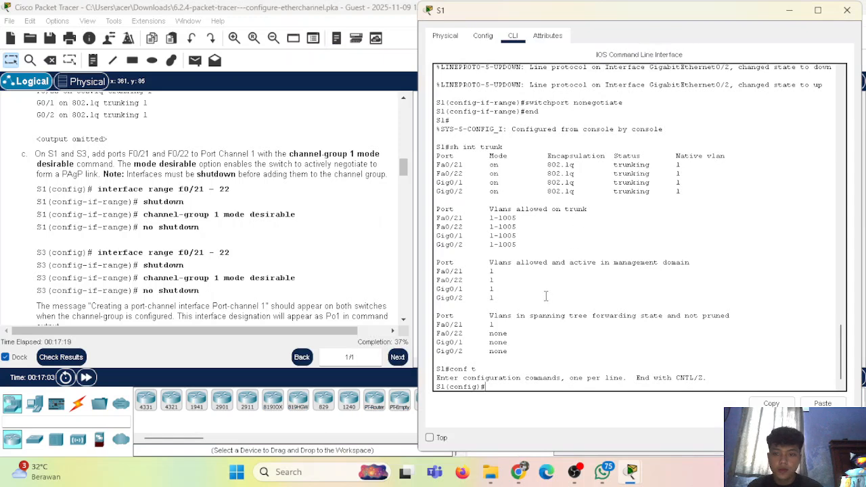
type("int")
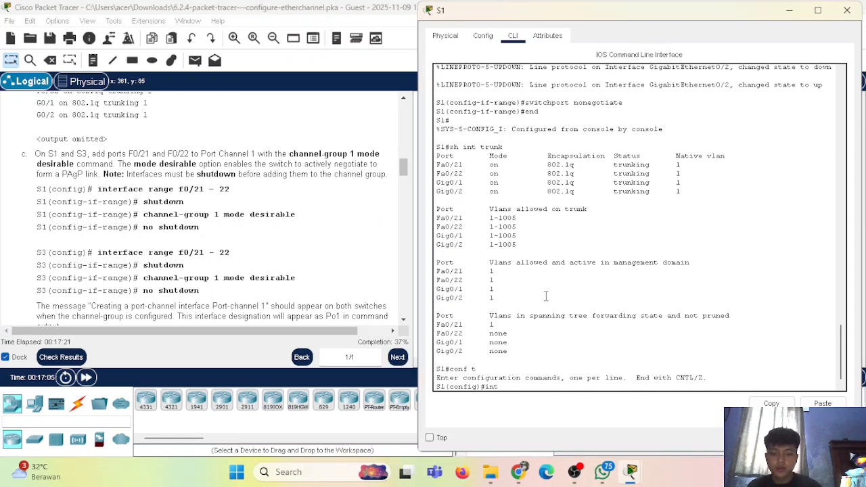
type(" range f0/21-22")
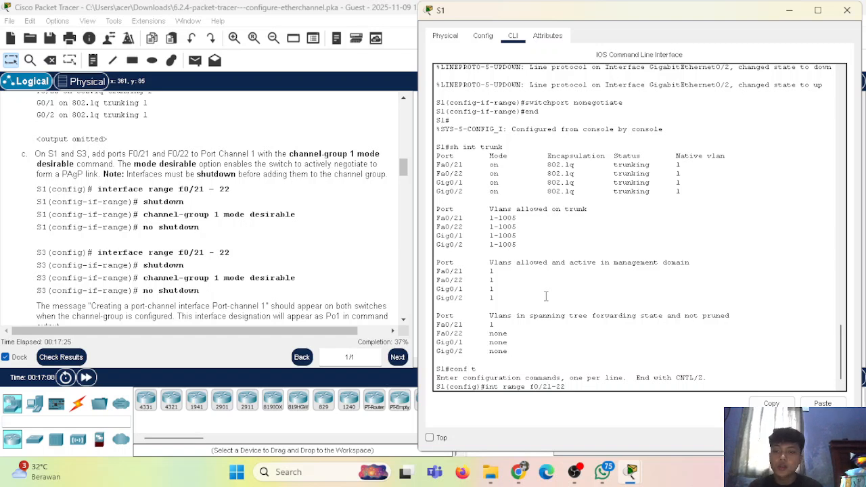
key("Return")
- Shut down S1's selected ports and add them to a port channel with channel-group 1 mode desirable
type("sh")
key("Return")
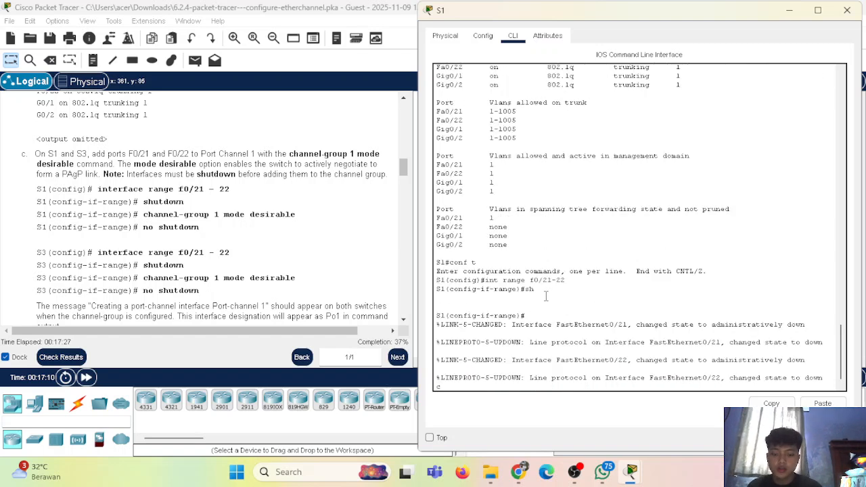
key("Return")
type("channel-gro")
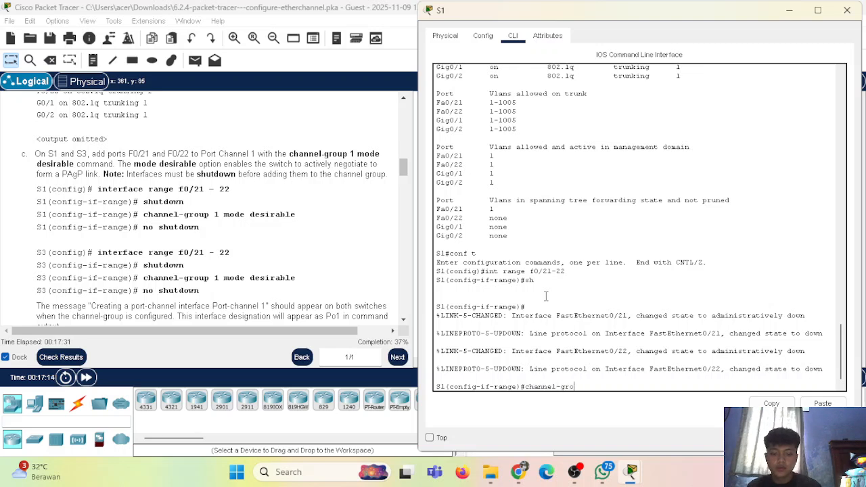
type("up 1 mode")
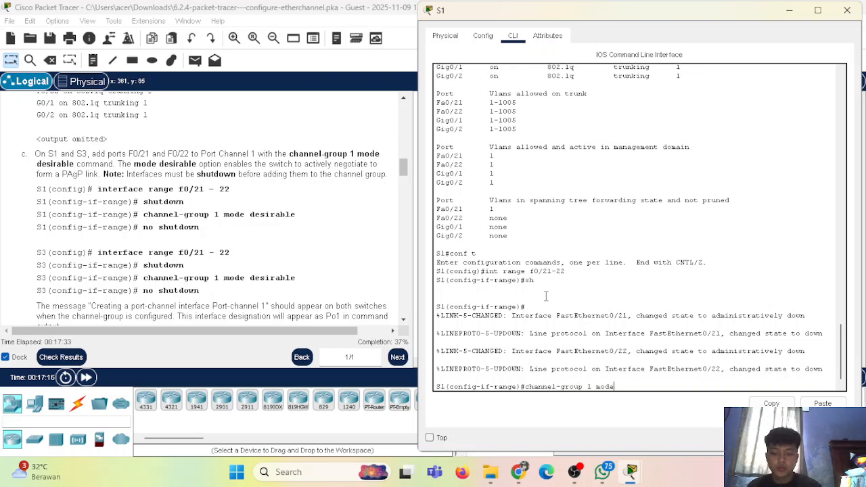
type(" desirable")
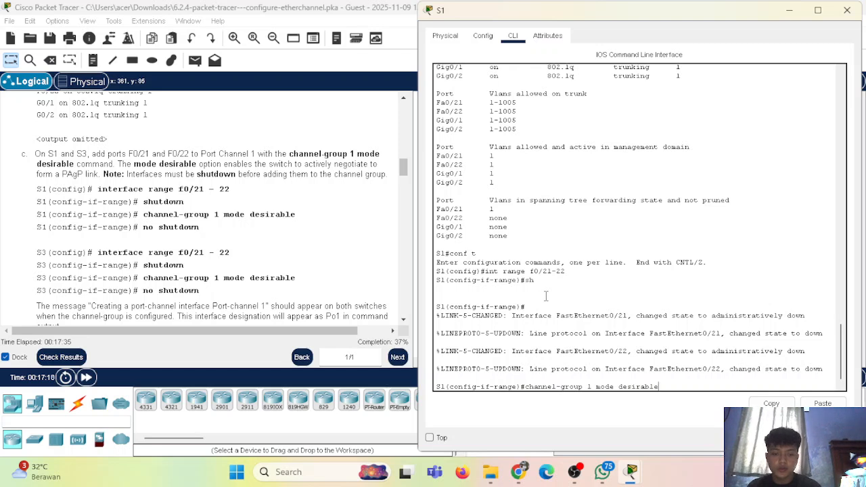
key("Return")
key("Return")
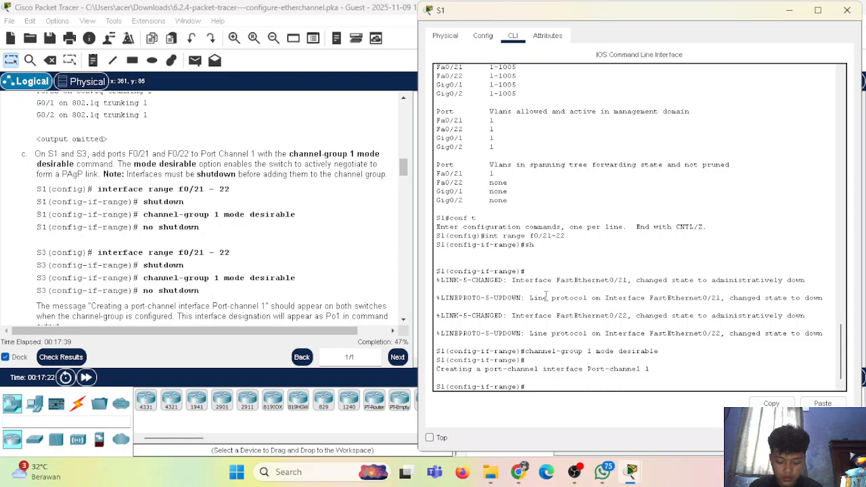
- Re-enable S1's selected ports with no shutdown, leave configuration mode, and close the S1 window
type("no sh")
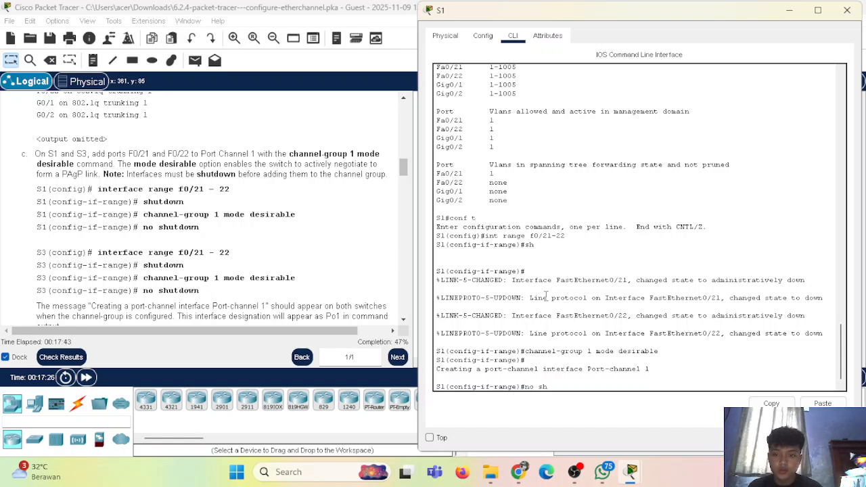
key("Return")
type("end")
key("Return")
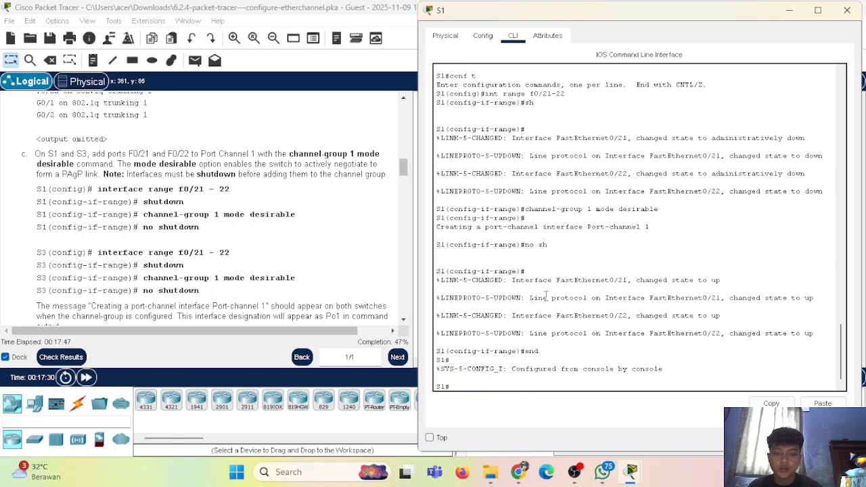
left_click(846, 11)
- Open S3, enter interface range configuration for f0/21-22, and shut down those ports
left_click(776, 255)
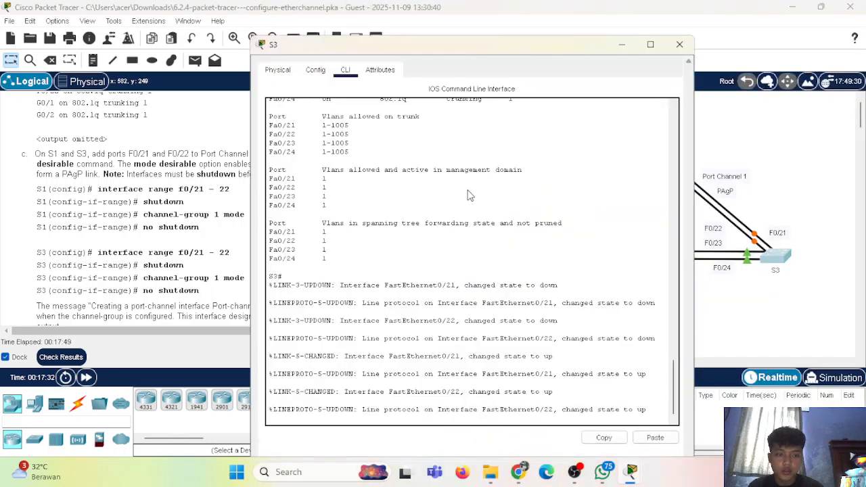
type("conf t")
key("Return")
type("int ran")
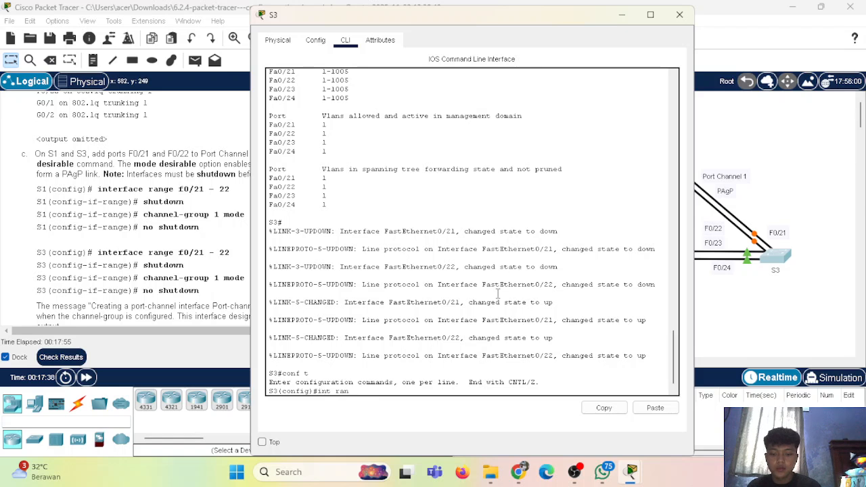
type("ge f0")
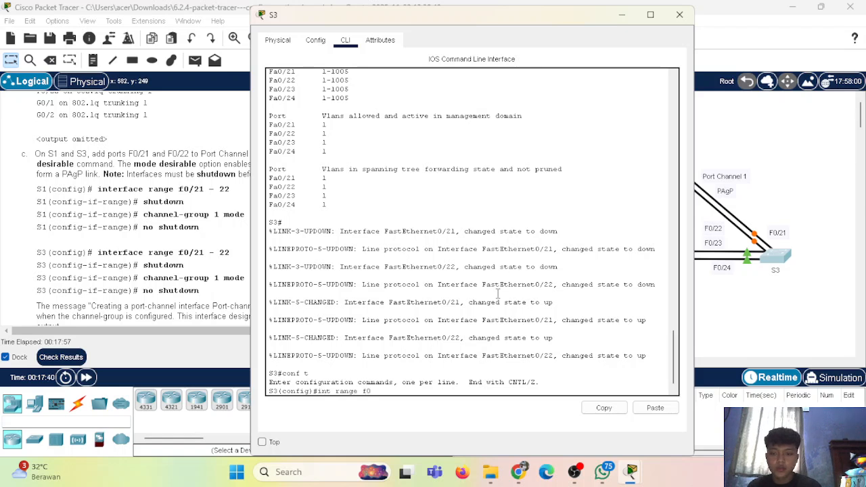
type("/21-22")
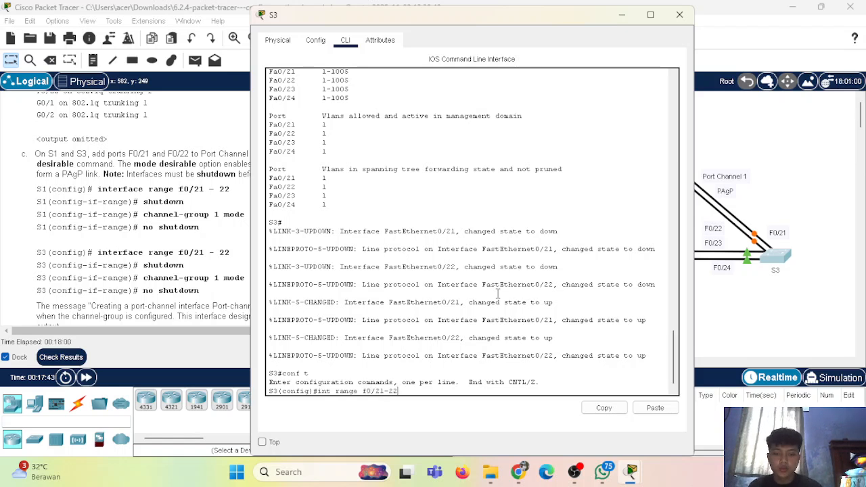
key("Return")
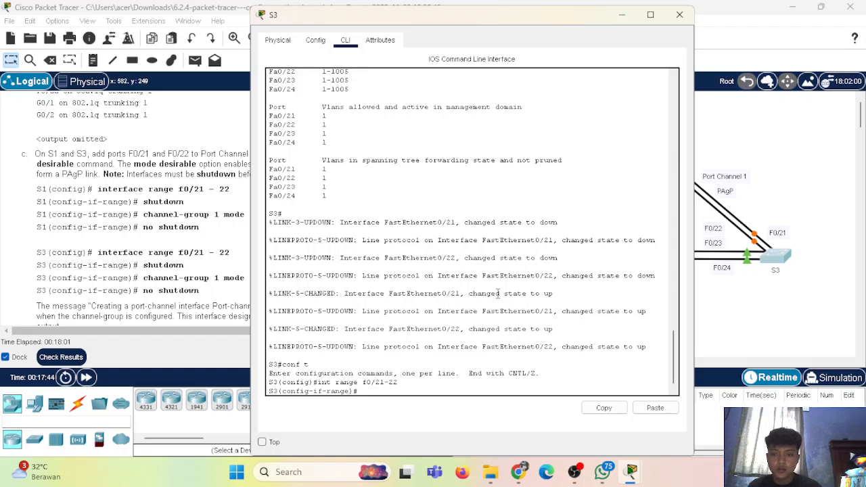
type("sh")
key("Return")
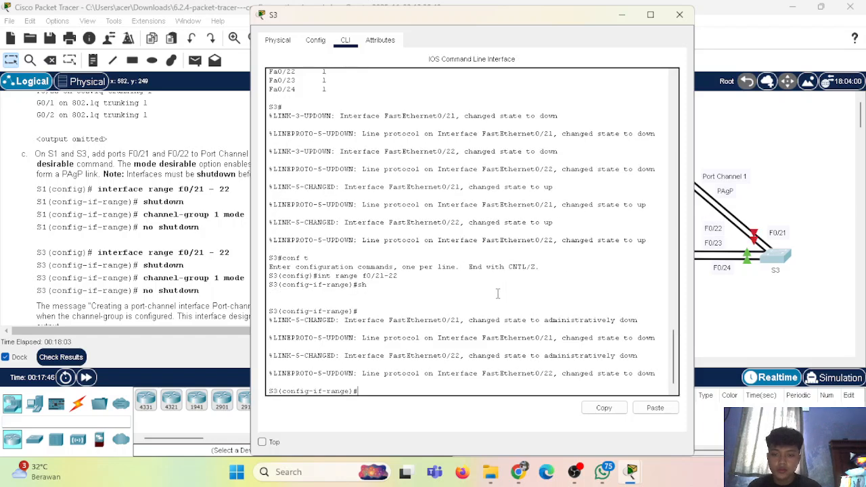
- Add S3's selected ports to a port channel with channel-group 1 mode desirable, and re-enable them with no shutdown
type("channel-group 1 mode desirable")
key("Return")
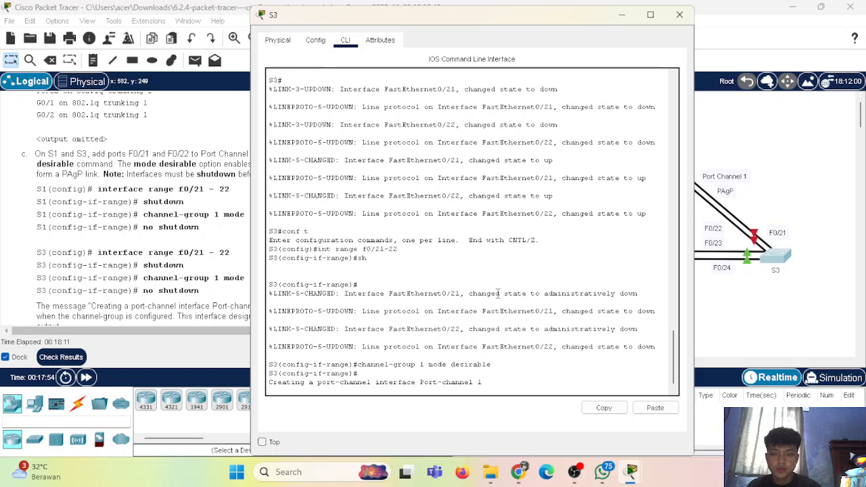
key("Return")
type("no sh")
key("Return")
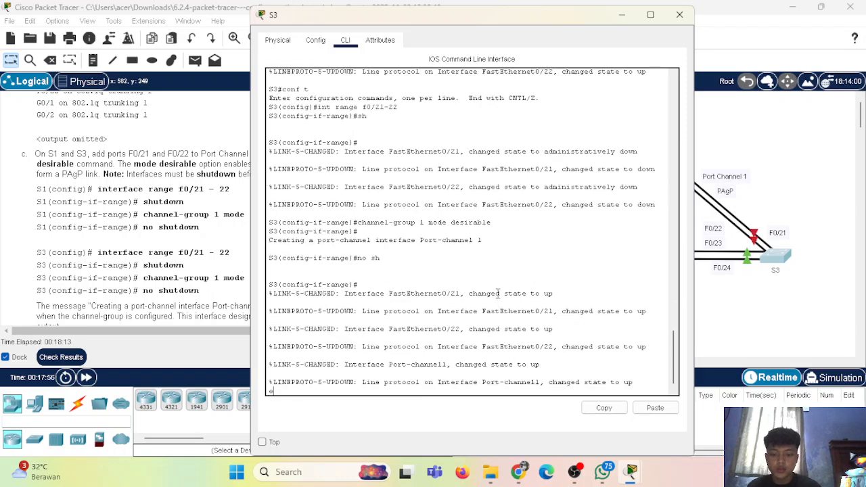
- Leave configuration mode on S3 with end and close the S3 window
key("Return")
type("edn")
key("BackSpace")
key("BackSpace")
type("nd")
key("Return")
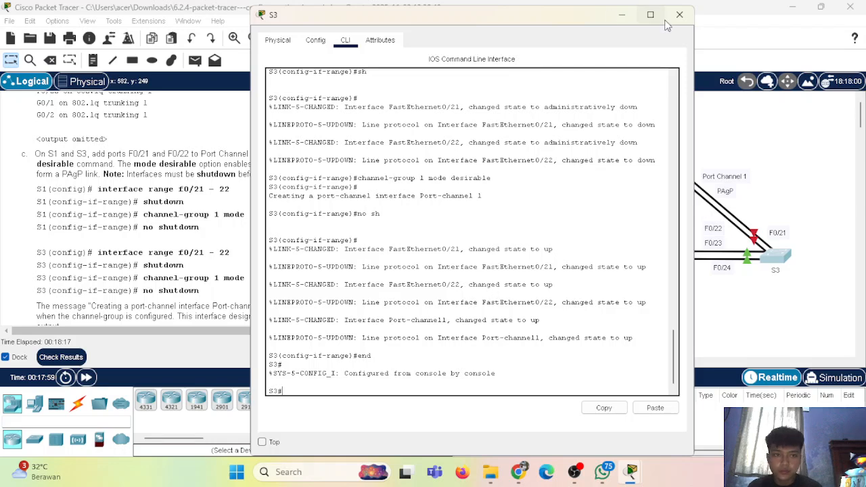
left_click(680, 14)
- Open S1's command line and enter interface configuration for port-channel 1
scroll(299, 269, "down", 2)
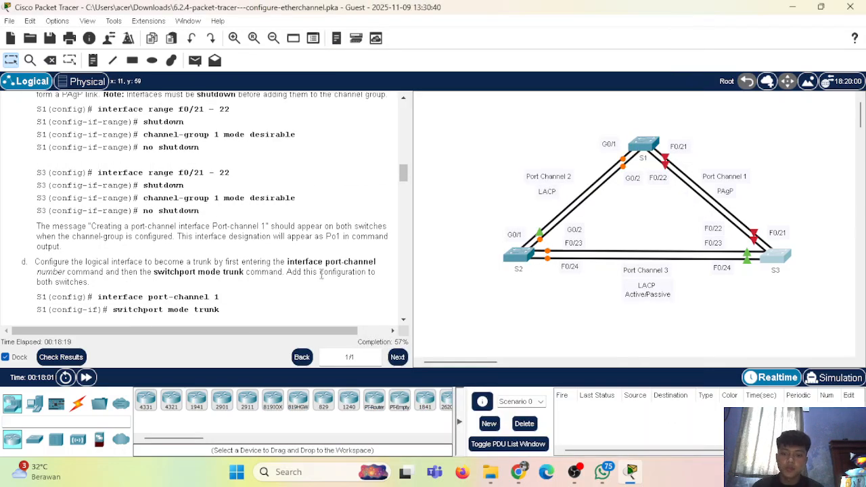
scroll(280, 239, "down", 2)
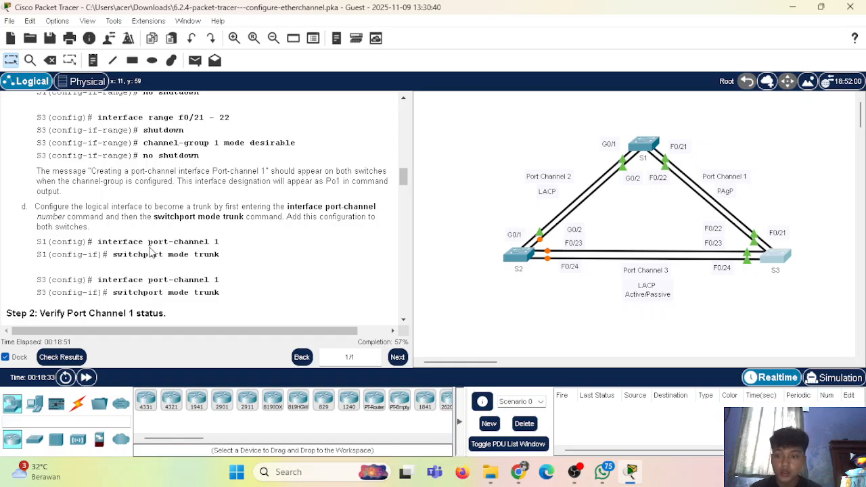
left_click(634, 145)
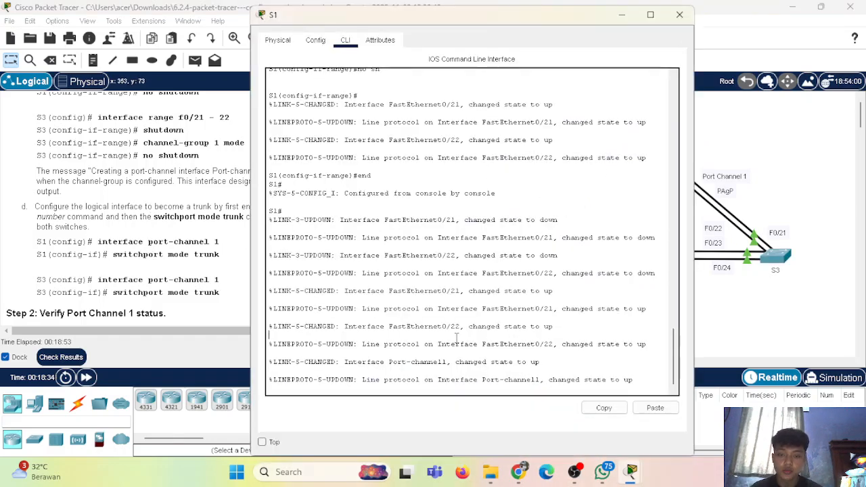
type("conf t")
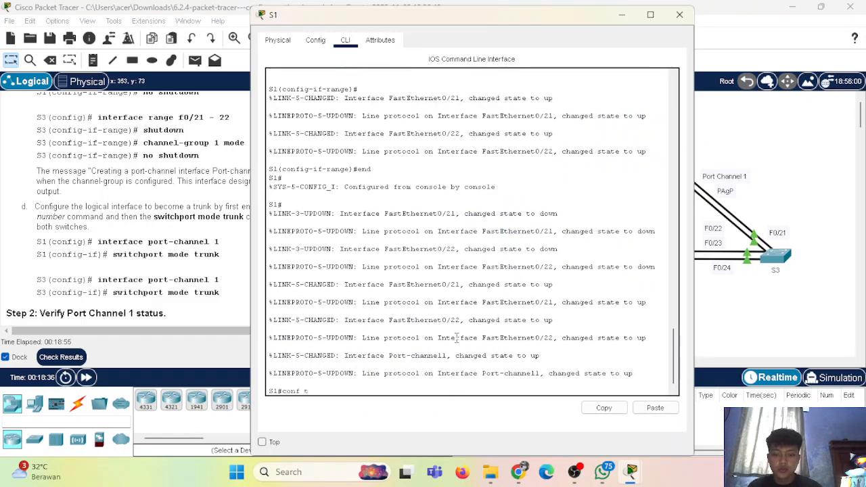
key("Return")
type("int")
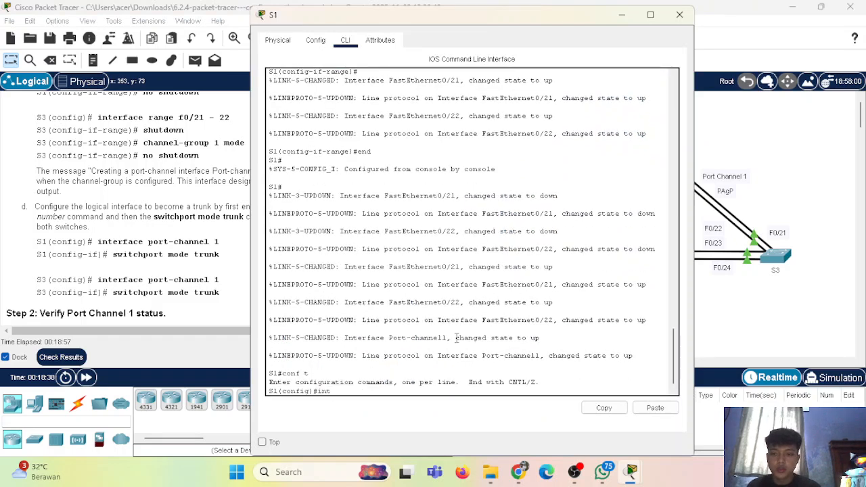
type(" port-channel 1")
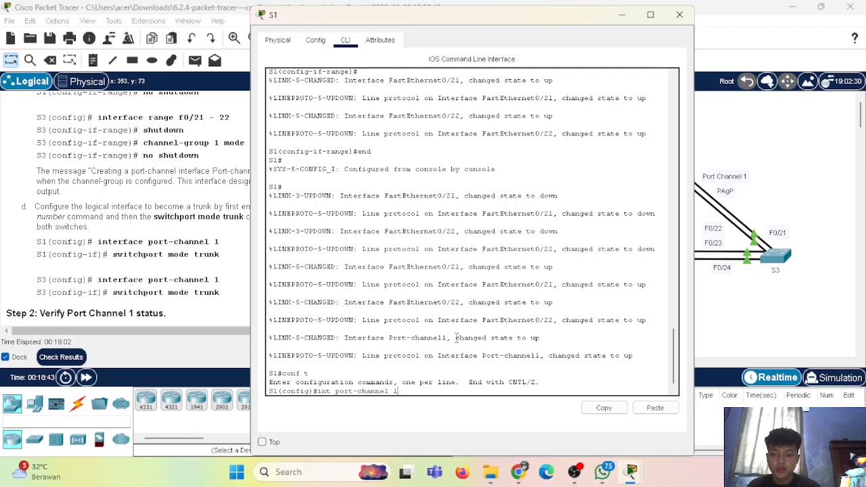
key("Return")
- Set S1's port-channel interface to switchport mode trunk, leave configuration mode, and close the S1 window
type("swi ")
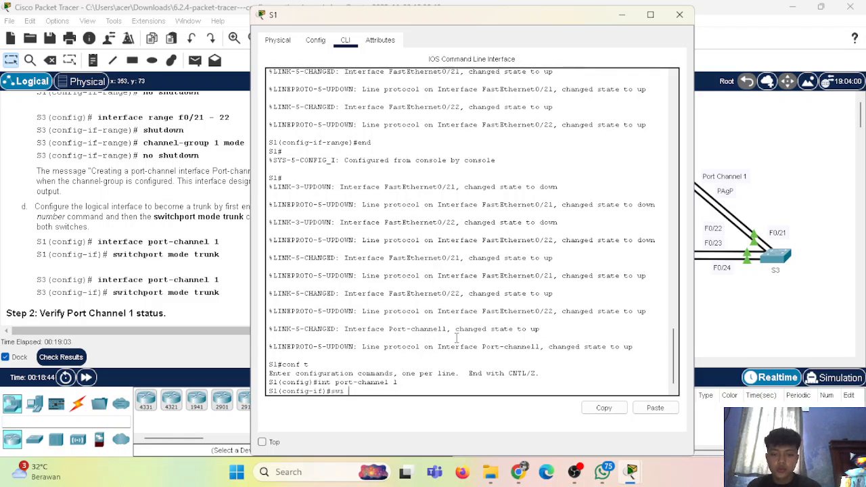
type("mode tr")
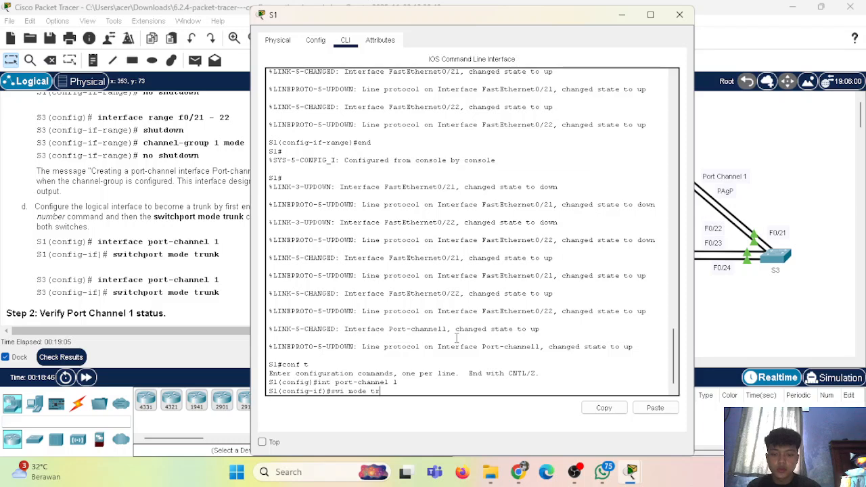
key("Return")
key("Return")
type("end")
key("Return")
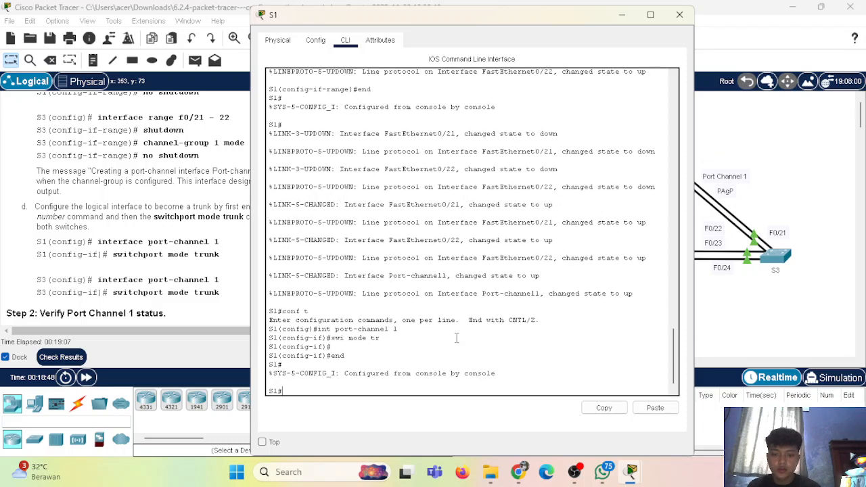
left_click(680, 14)
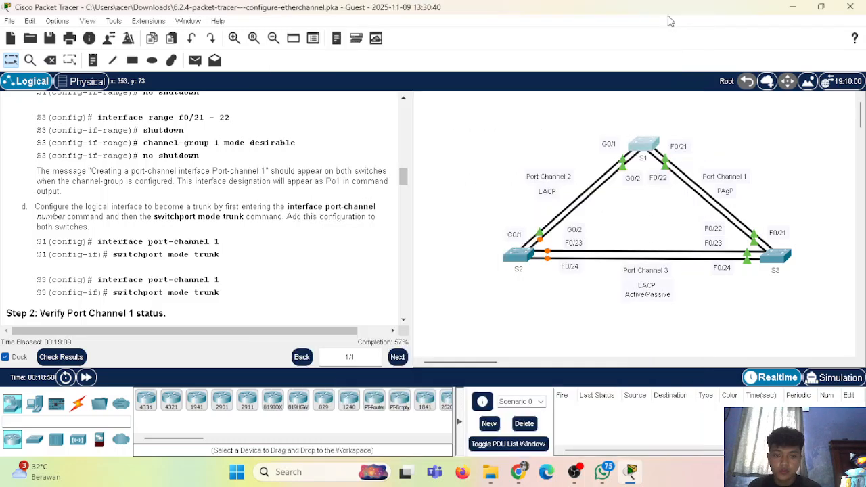
- Reopen S1, reapply switchport mode trunk to port-channel 1 using the full command, and exit back out of the switch window
left_click(648, 145)
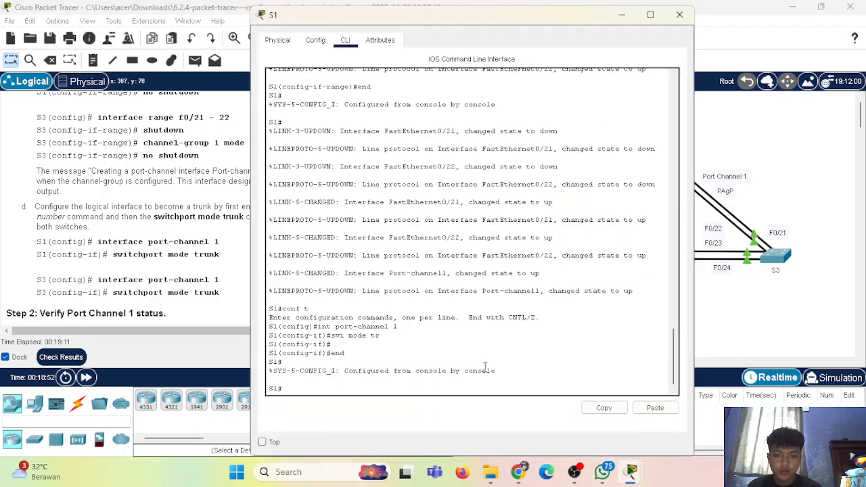
type("conf t")
key("Return")
type("int port-channel 1")
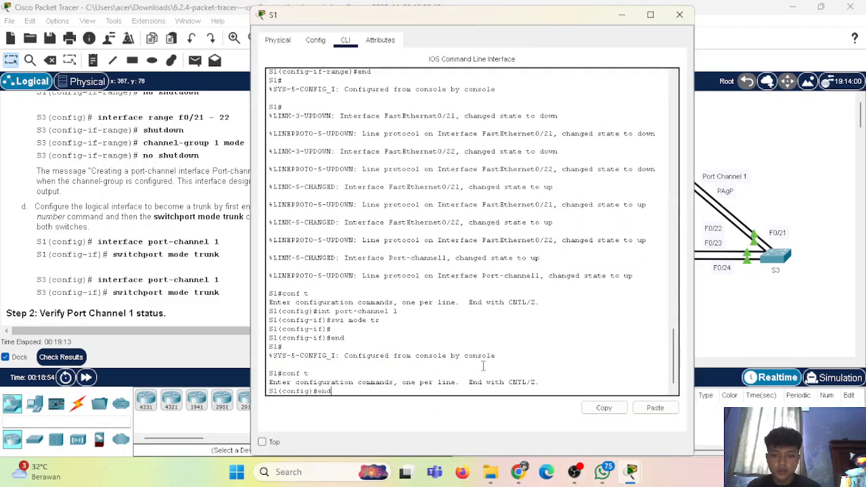
key("Return")
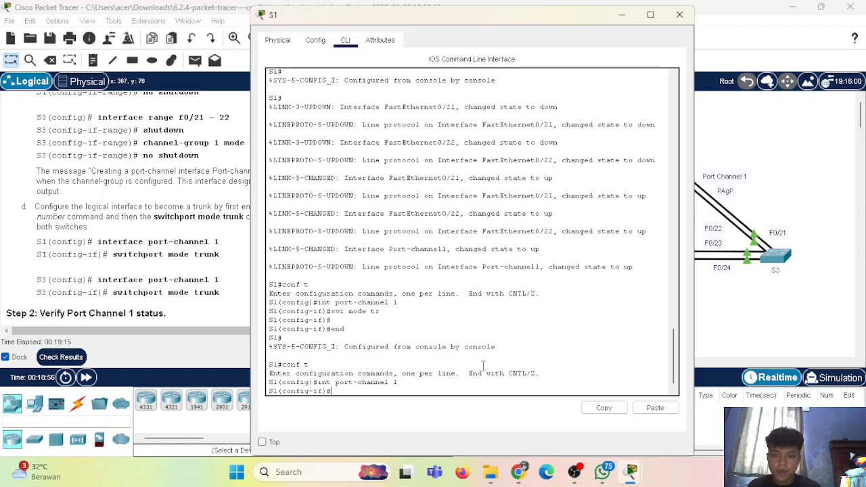
type("s")
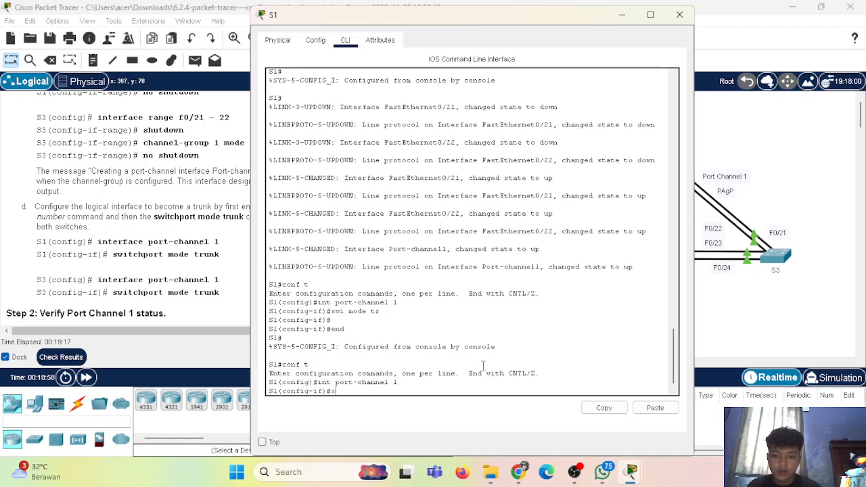
type("witchpor")
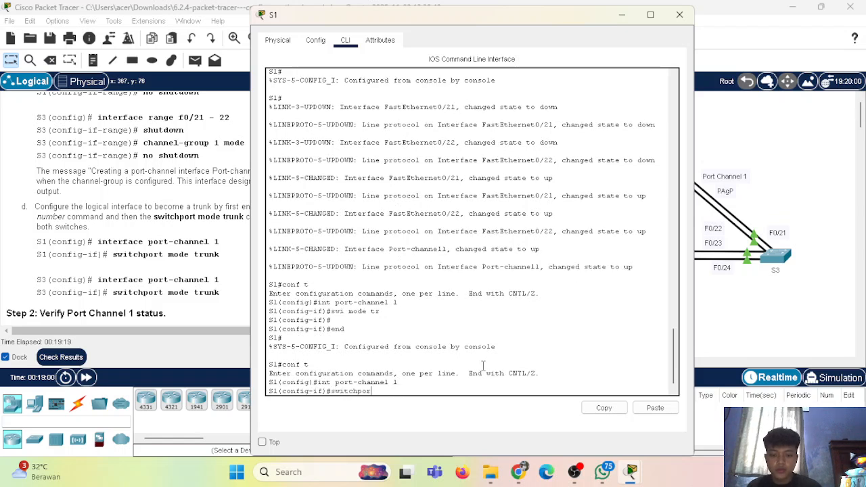
type("t mode trunk")
key("Return")
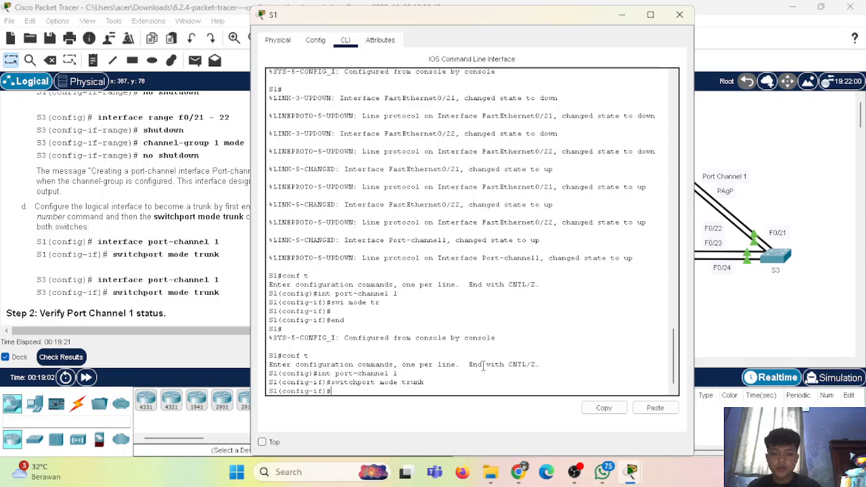
type("end")
key("Return")
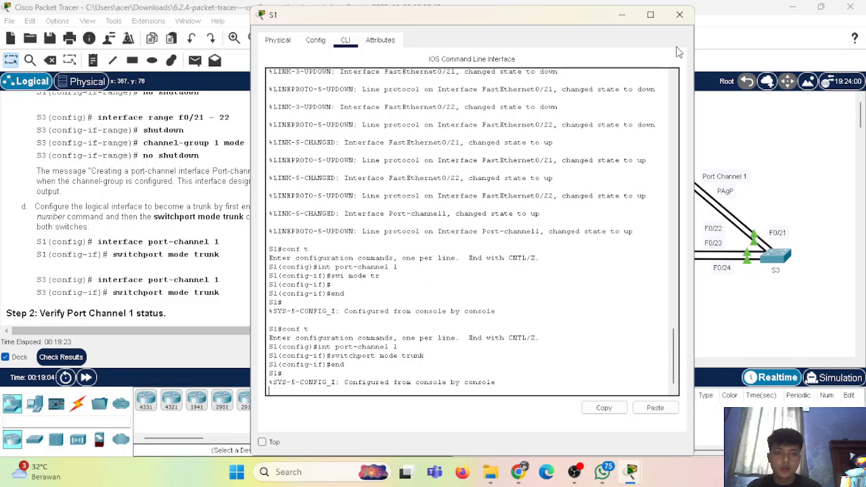
left_click(678, 16)
- Open S3's command line and enter interface configuration for port-channel 1
left_click(778, 254)
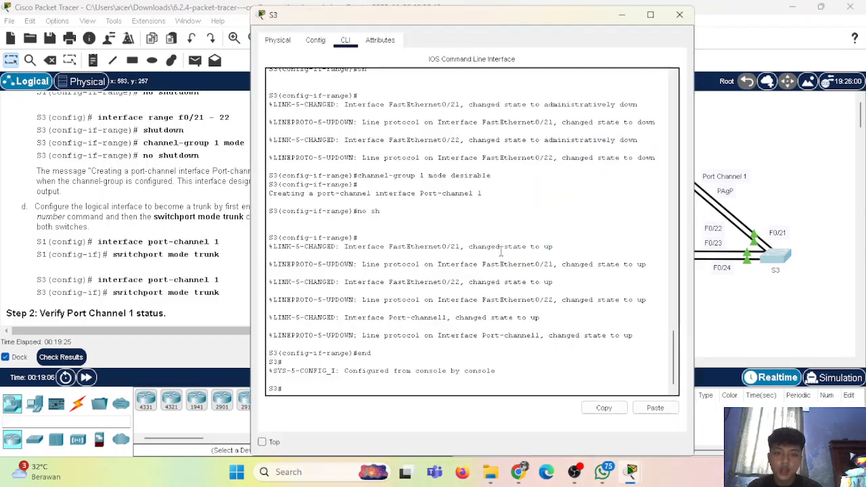
key("Return")
type("conf t")
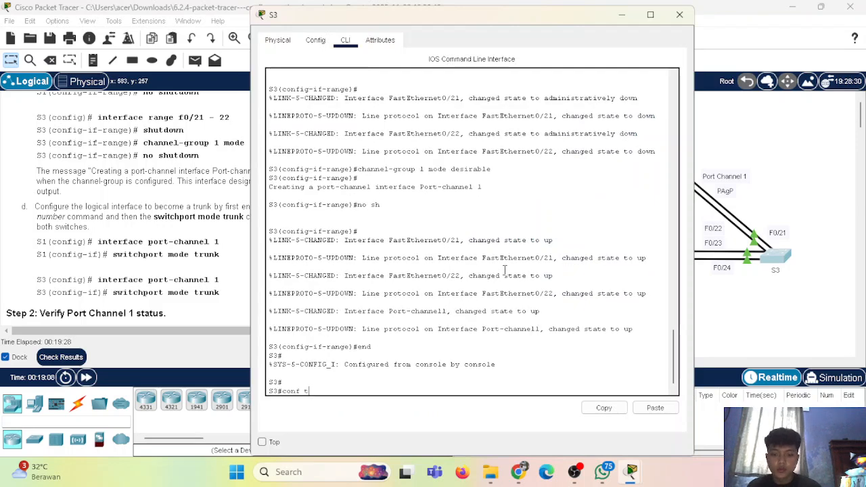
key("Return")
type("int ")
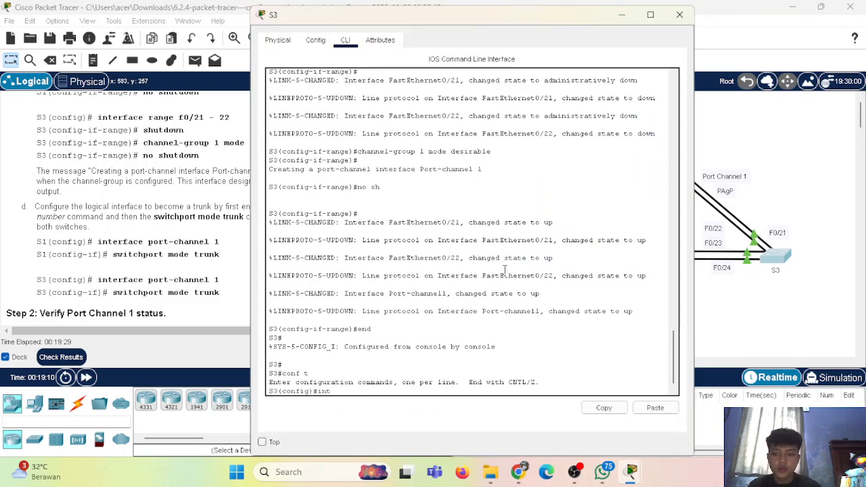
type("port-cha")
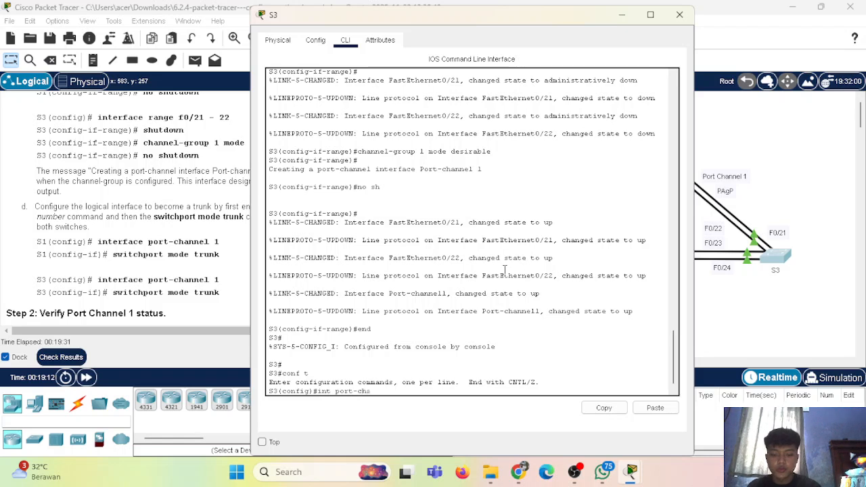
type("nnel 1")
key("Return")
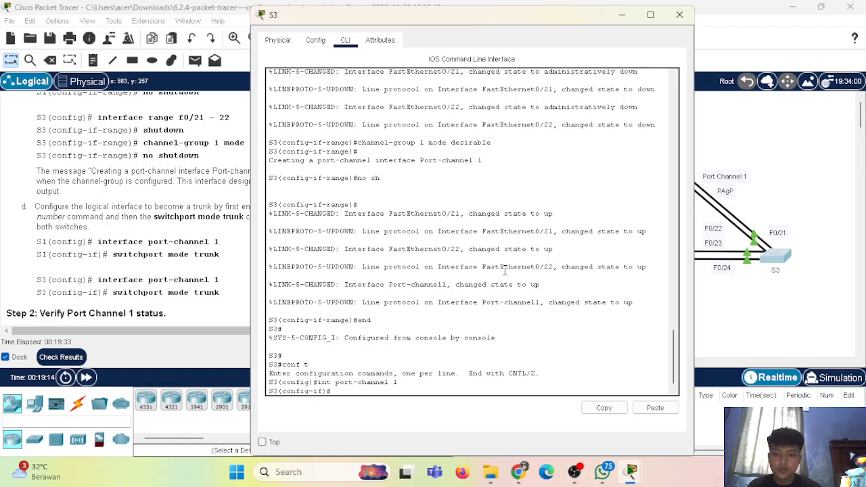
- Set S3's port-channel interface to switchport mode trunk, leave configuration mode, and close the S3 window
type("switchport")
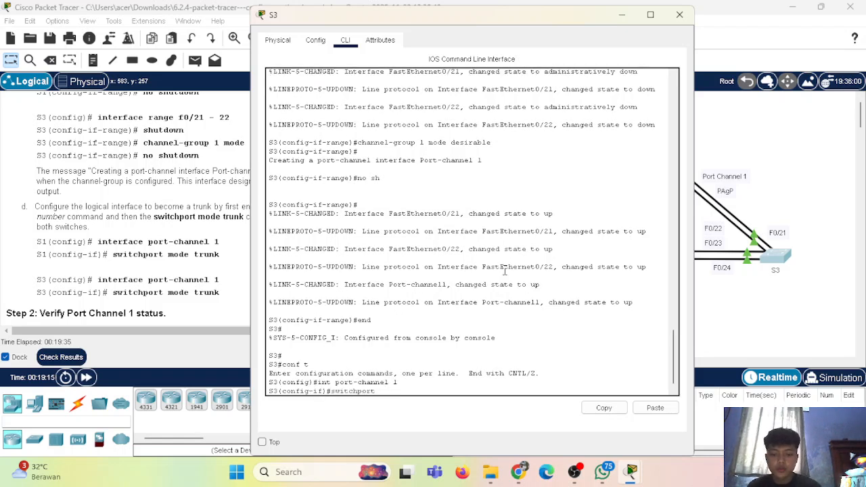
type(" mode trunk")
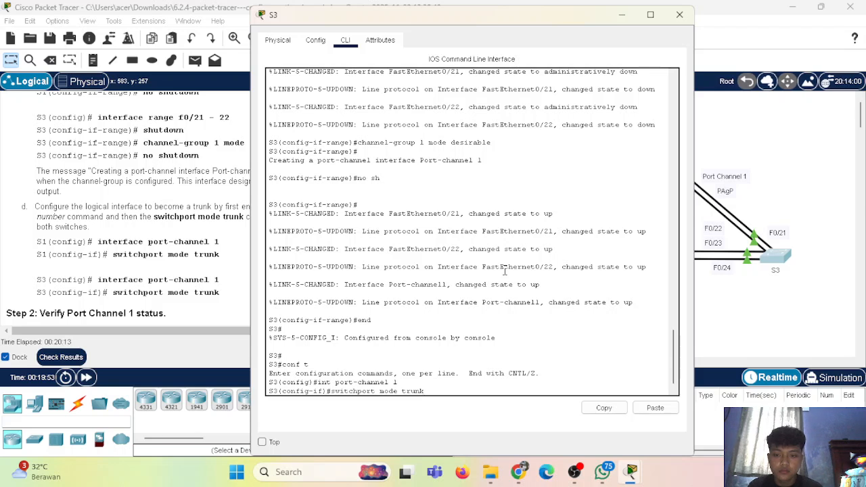
key("Return")
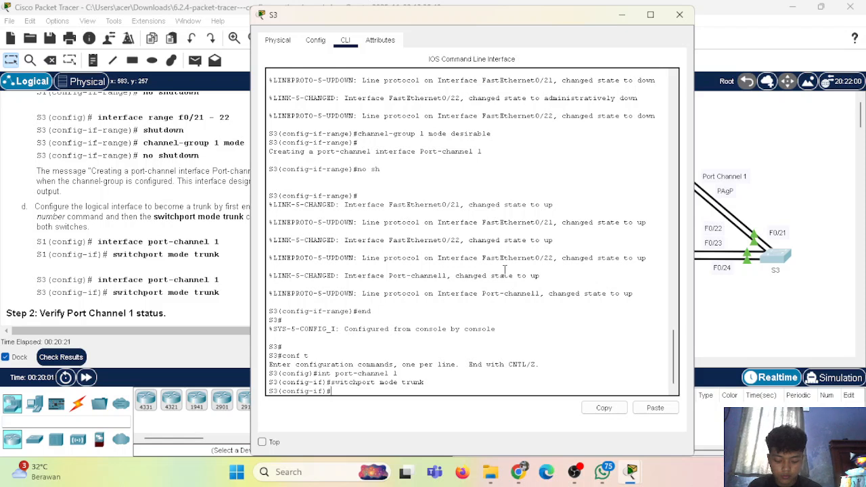
type("end")
key("Return")
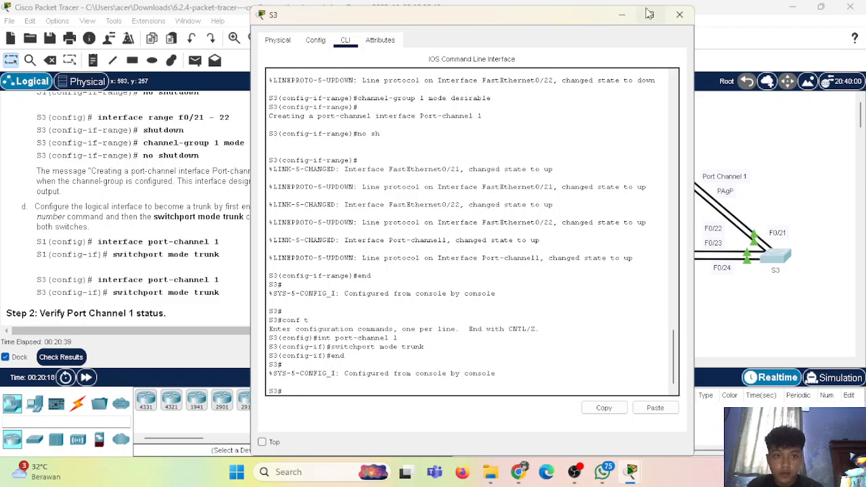
left_click(679, 14)
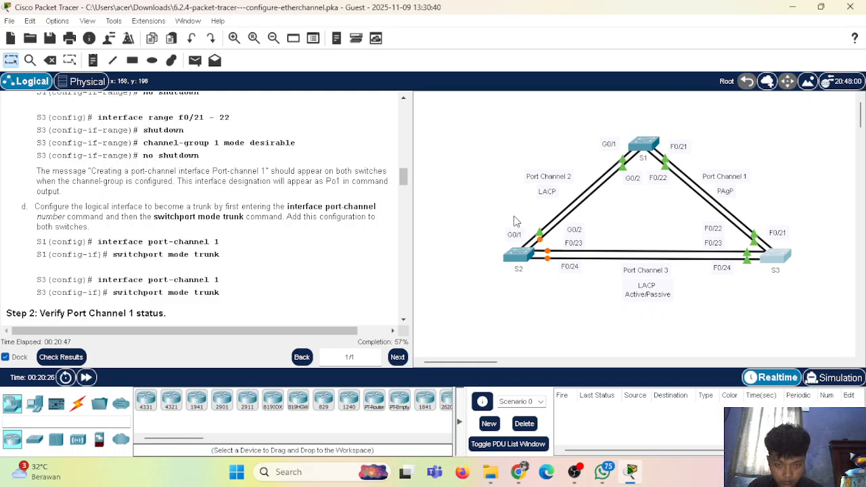
- Open S1, shut down interface range g0/1-2, and move the S1 window clear of the instructions
left_click(643, 144)
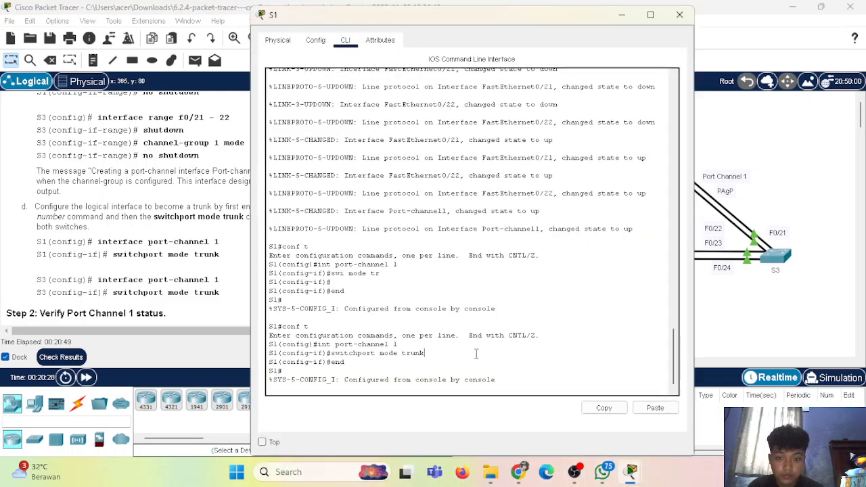
key("Return")
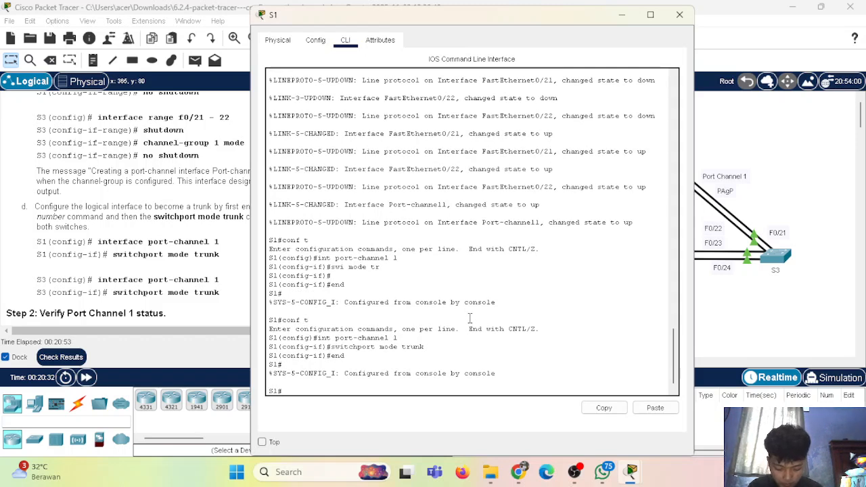
type("conf t")
key("Return")
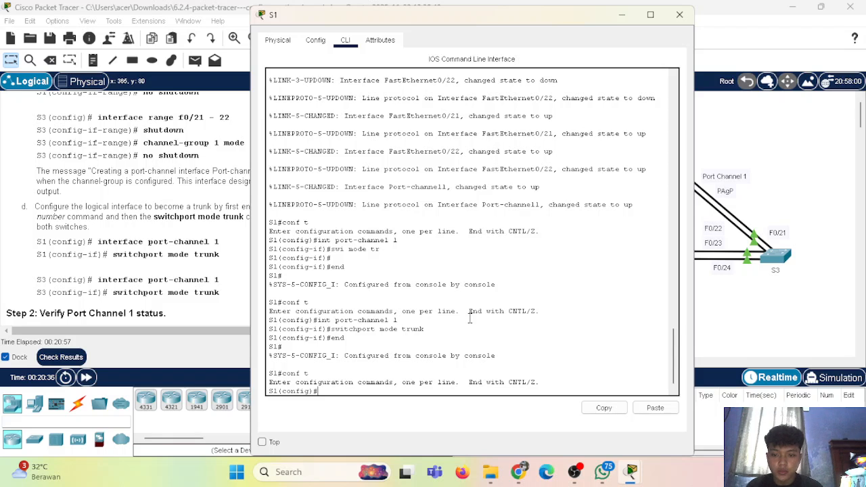
type("in")
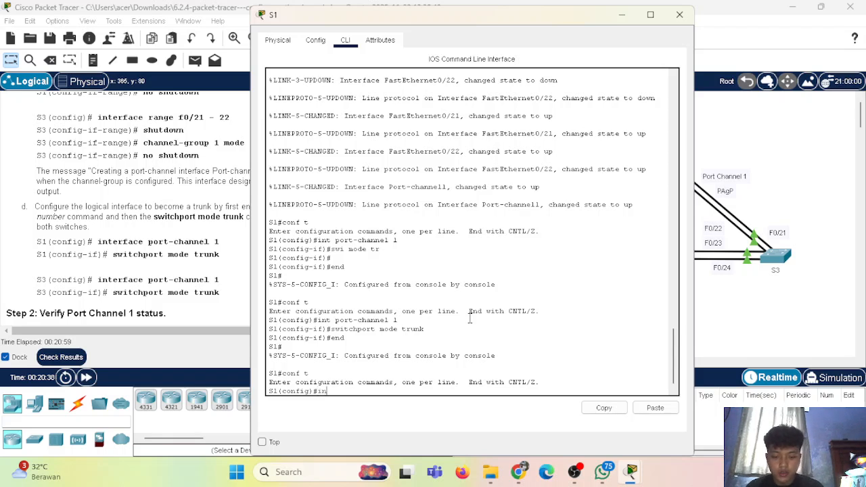
type("t range g0/1-2")
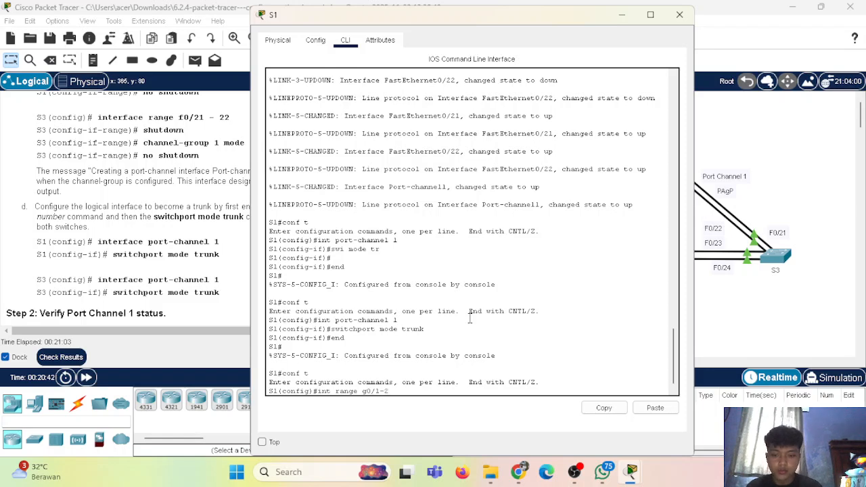
key("Return")
type("sh")
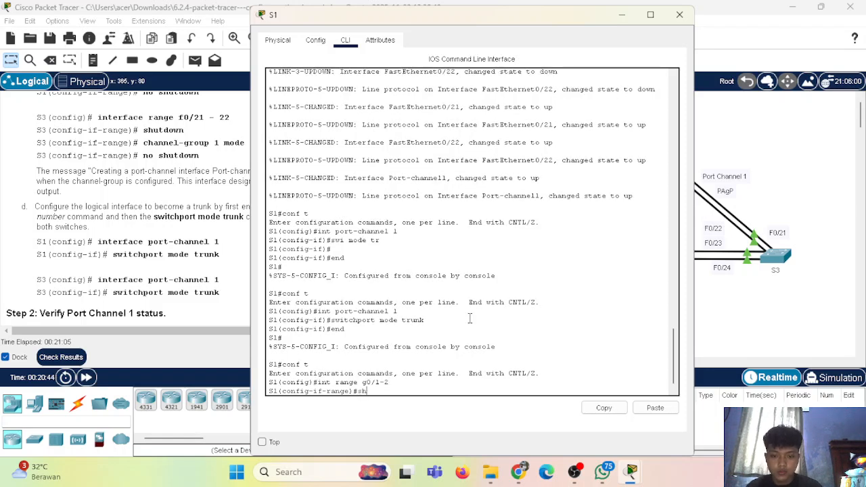
key("Return")
left_click_drag(534, 26, 702, 14)
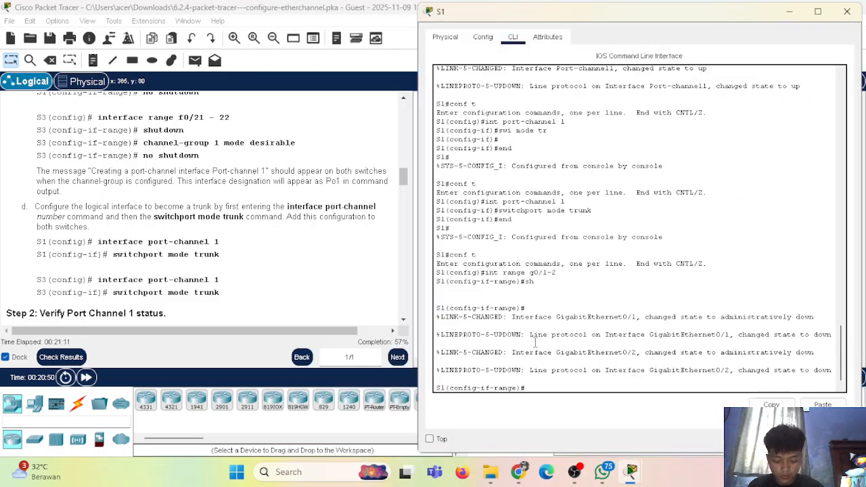
- Assign S1's interface range g0/1-2 to channel-group 2 in mode active and close the switch window
type("hannel-group")
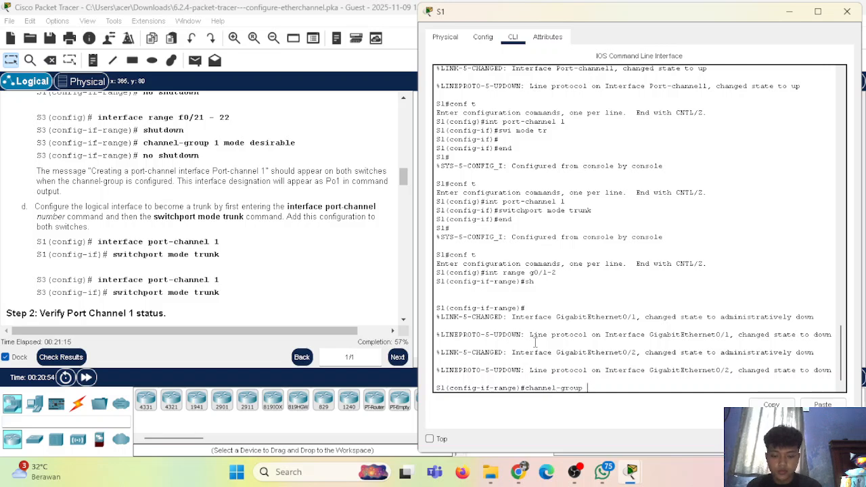
type(" 2 mode")
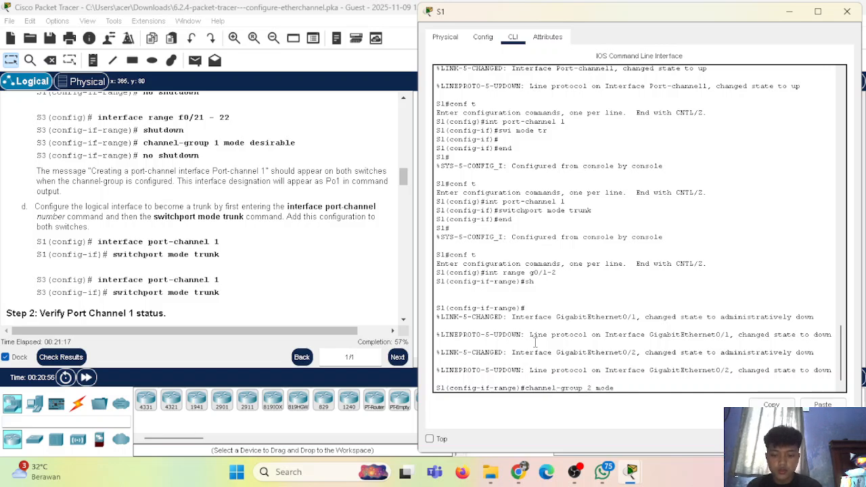
type(" active")
key("Return")
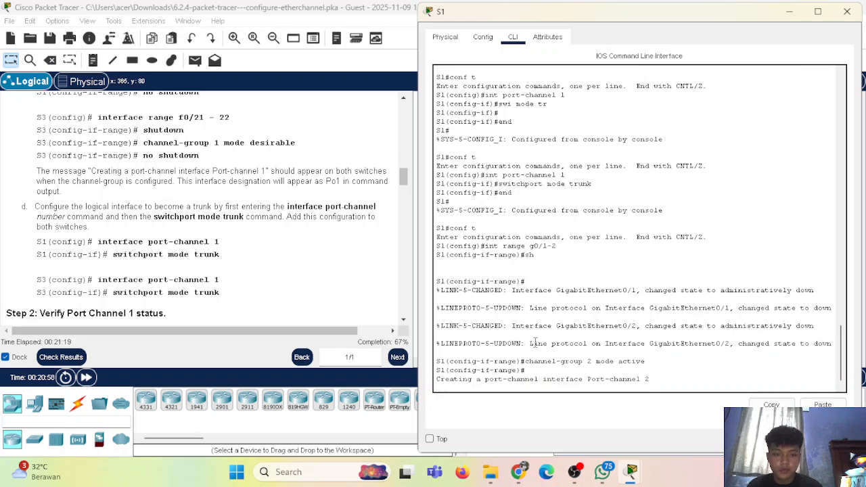
key("Return")
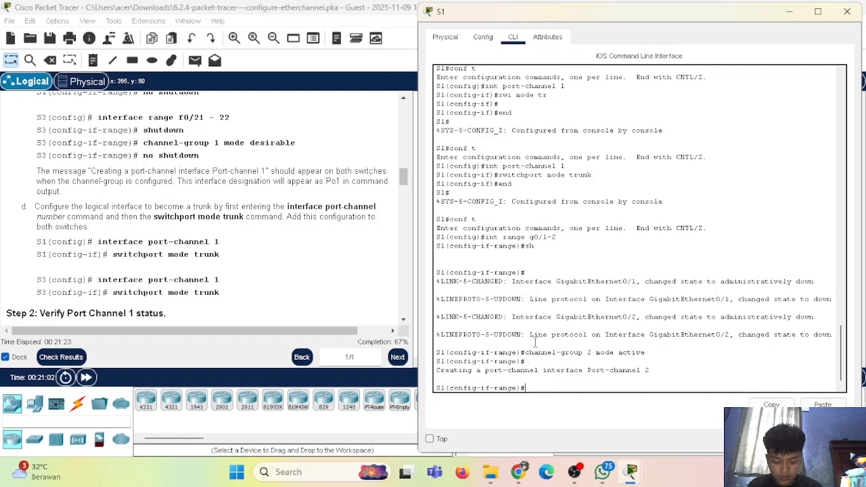
type("en")
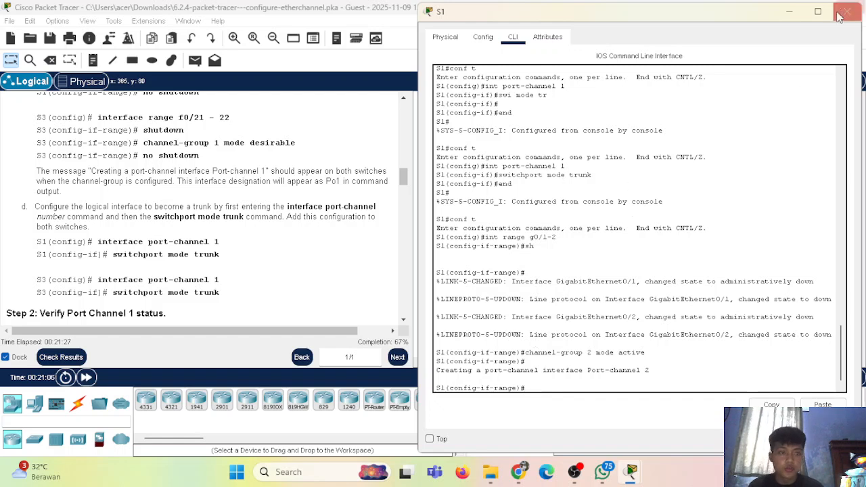
left_click(846, 12)
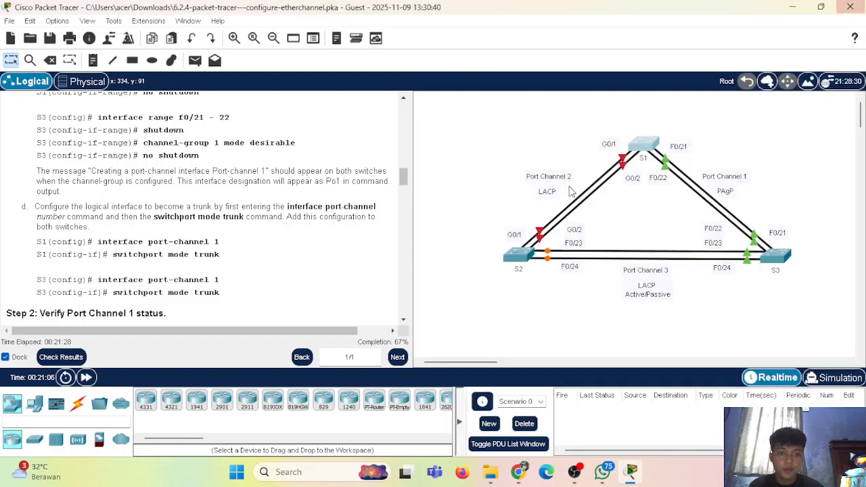
- Open S2, leave its current interface range, shut down interface range g0/1-2, and move the window clear of the instructions
left_click(517, 256)
key("Return")
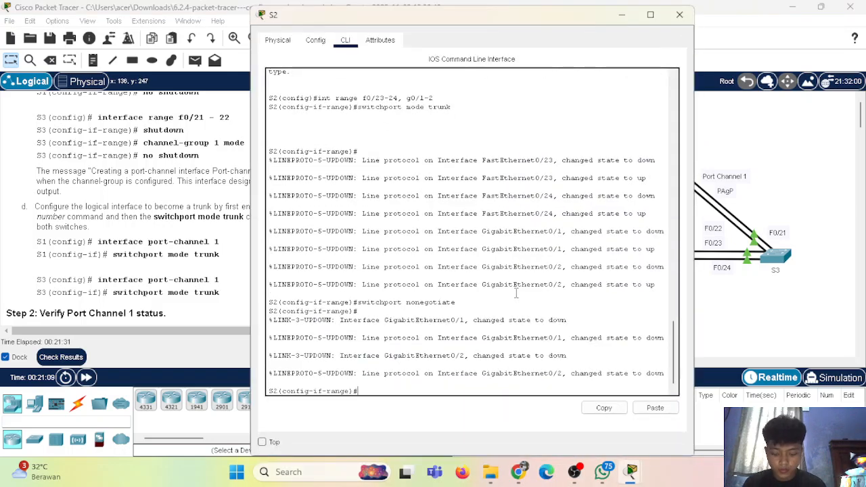
type("exit")
key("Return")
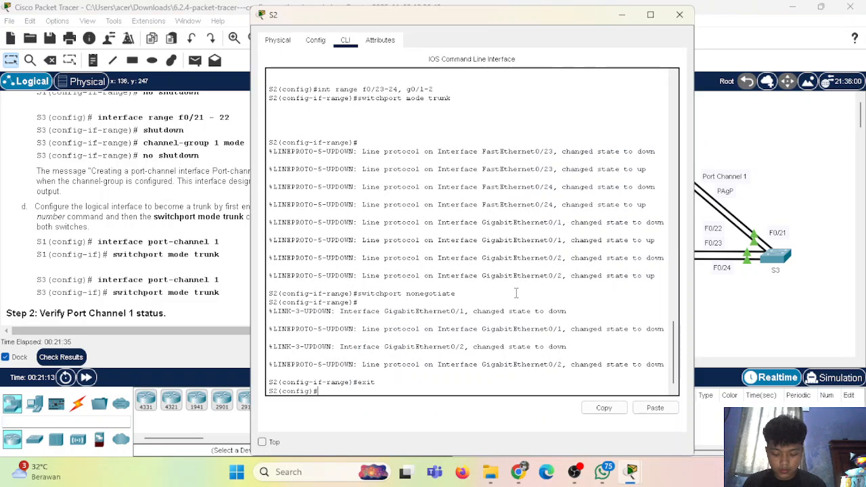
type("int range g0/1-2")
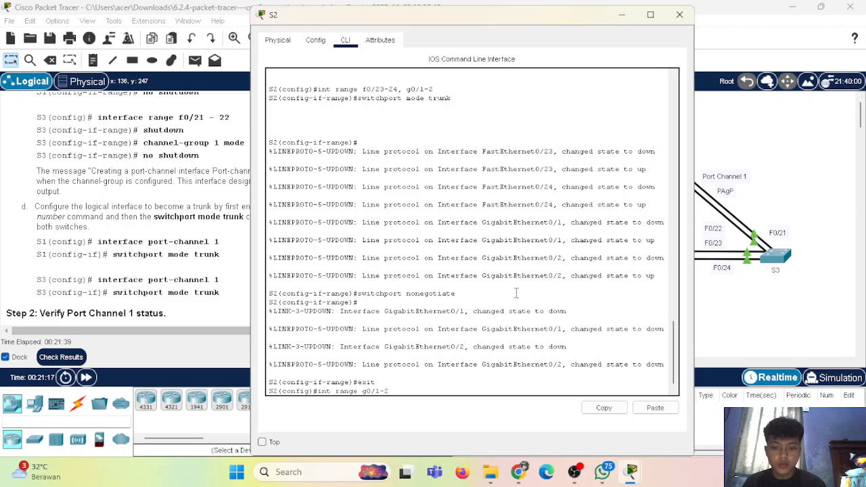
key("Return")
type("sh")
key("Return")
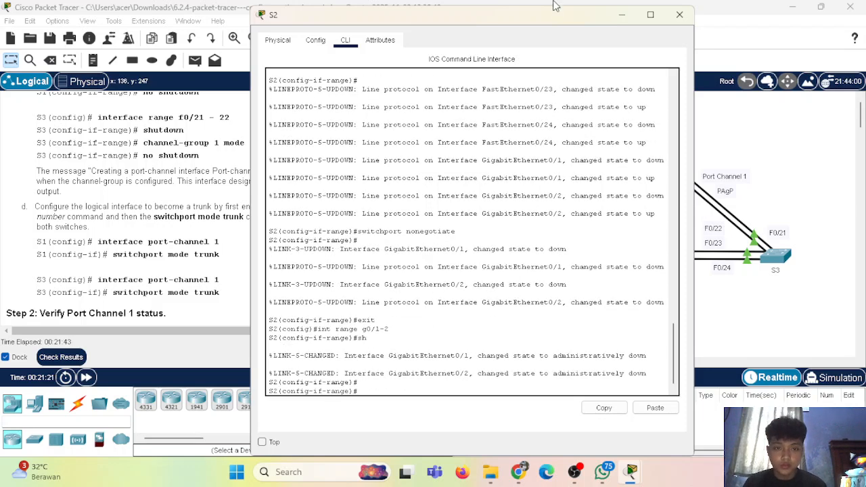
left_click_drag(552, 16, 724, 15)
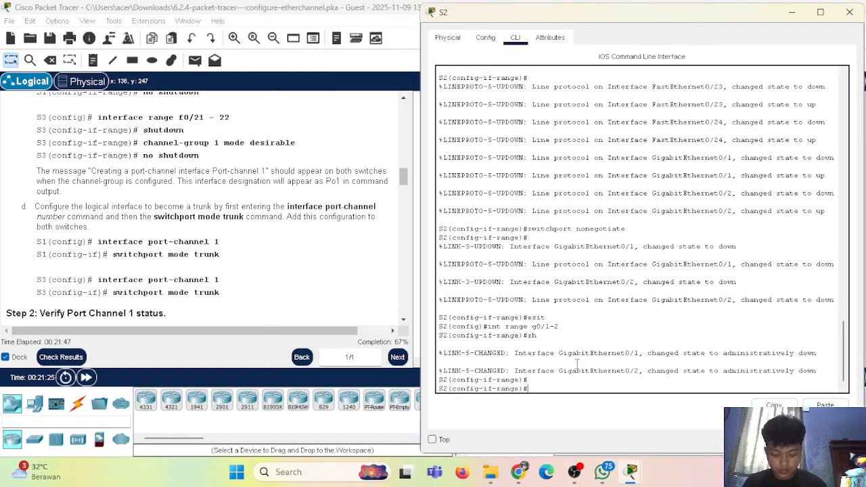
- Assign S2's interface range g0/1-2 to channel-group 2 in mode active and re-enable the ports with no shutdown
type("channel")
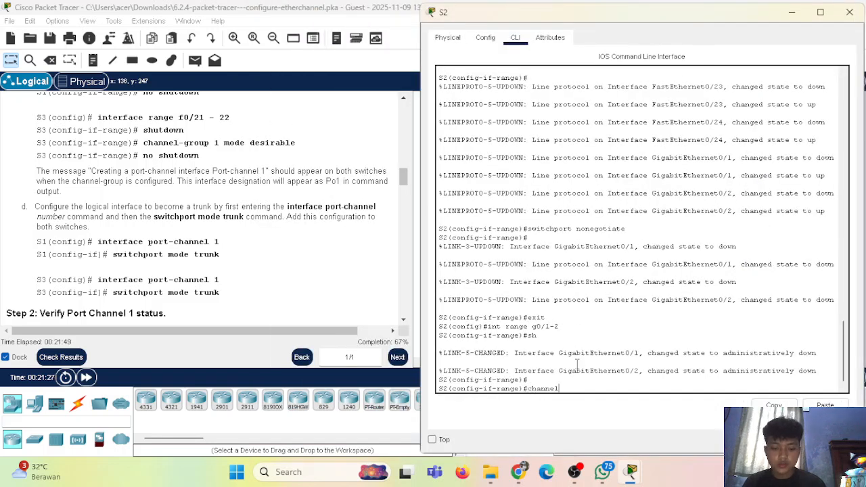
type("-group 2 ")
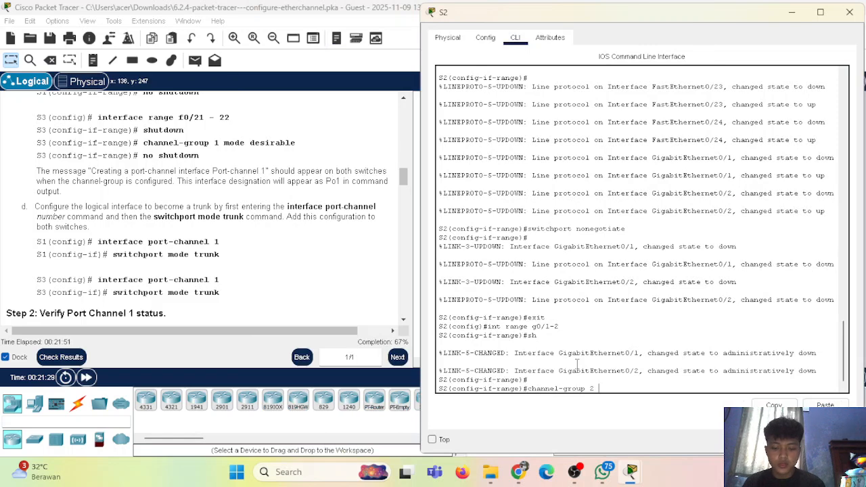
type("mode active")
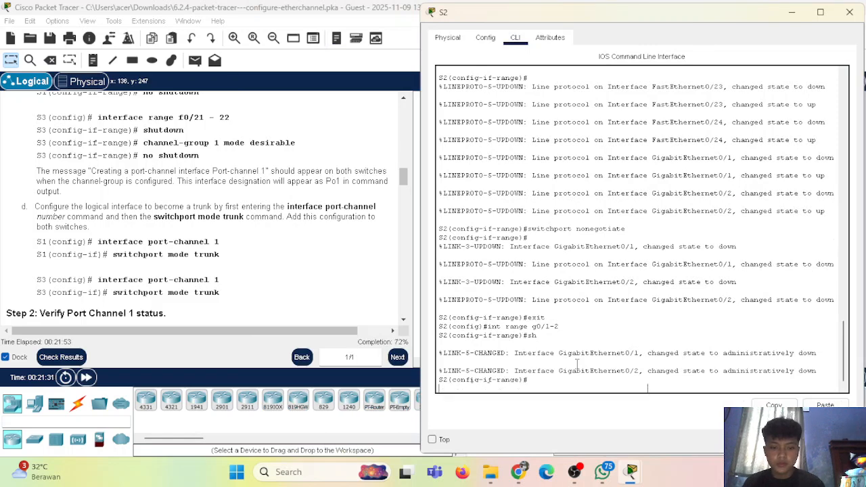
key("Return")
key("Return")
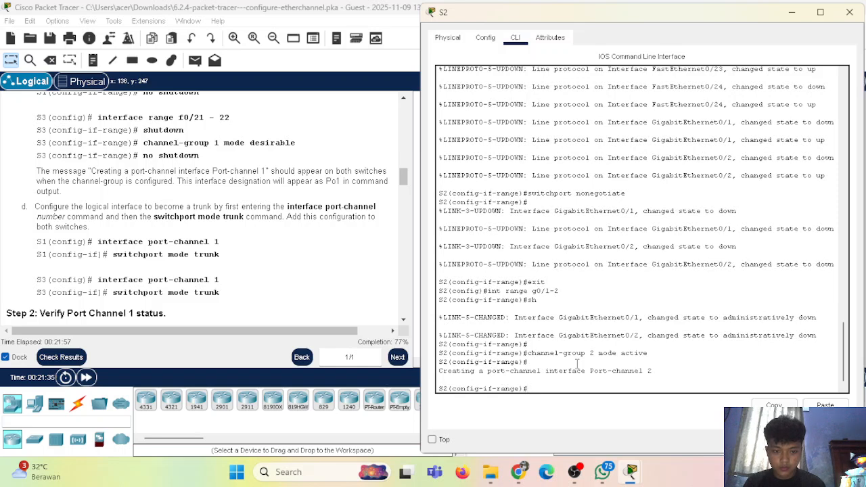
type("no sh")
key("Return")
key("Return")
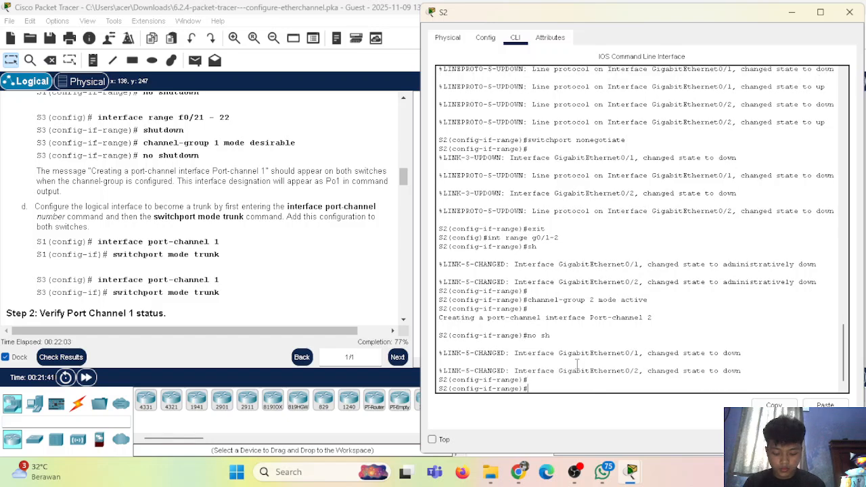
- Leave configuration mode on S2, check its trunk interfaces with show interfaces trunk, and close the switch window
type("end")
key("Return")
type("sh int runk")
key("Return")
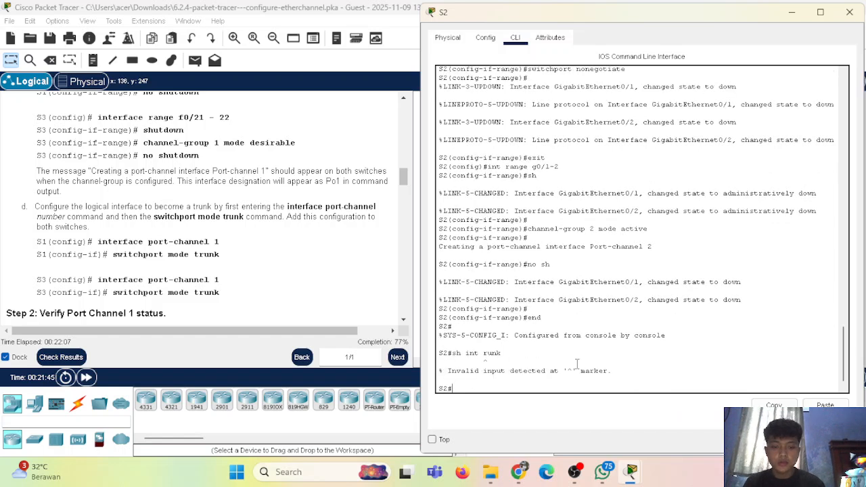
key("Return")
key("Up")
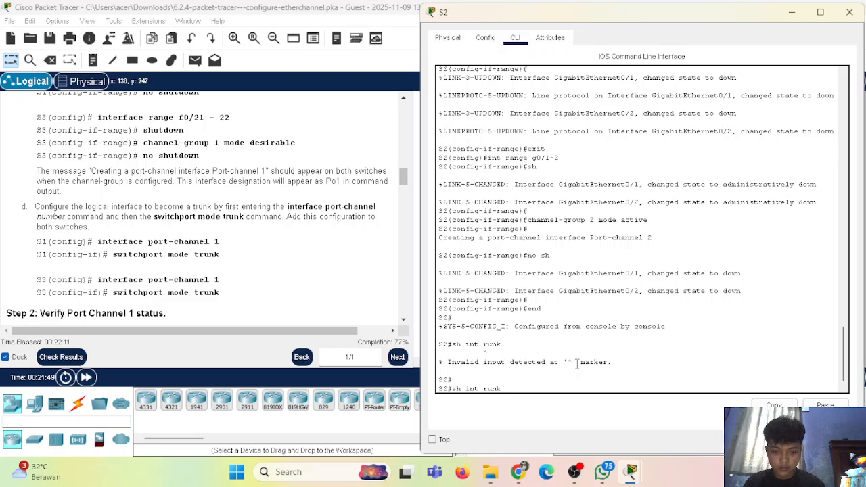
type("t")
key("Return")
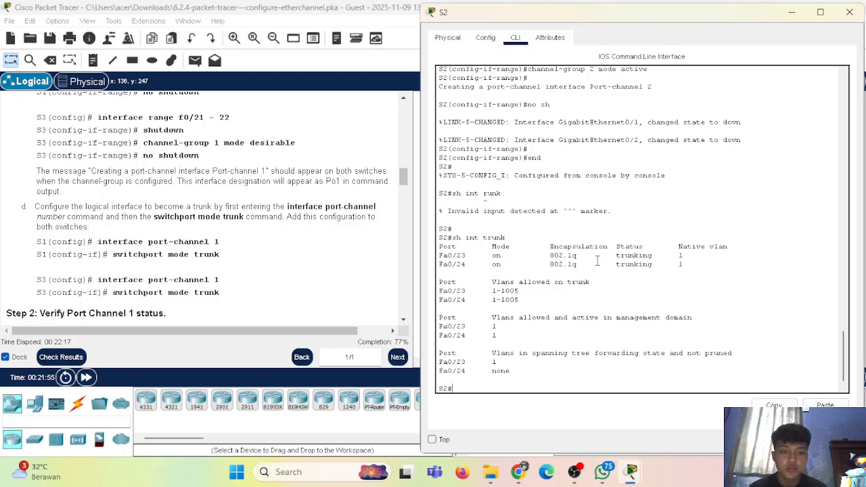
left_click(850, 12)
- Open S1, leave the interface range, and enter interface configuration for port-channel 2
left_click(645, 155)
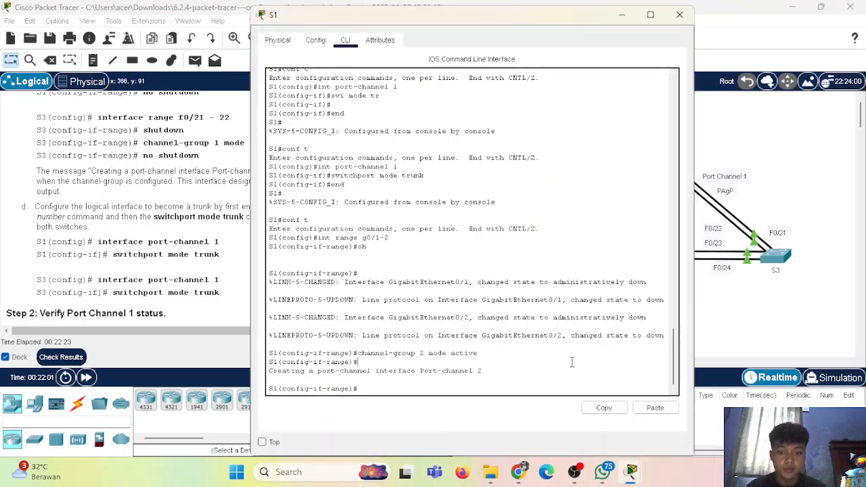
key("Return")
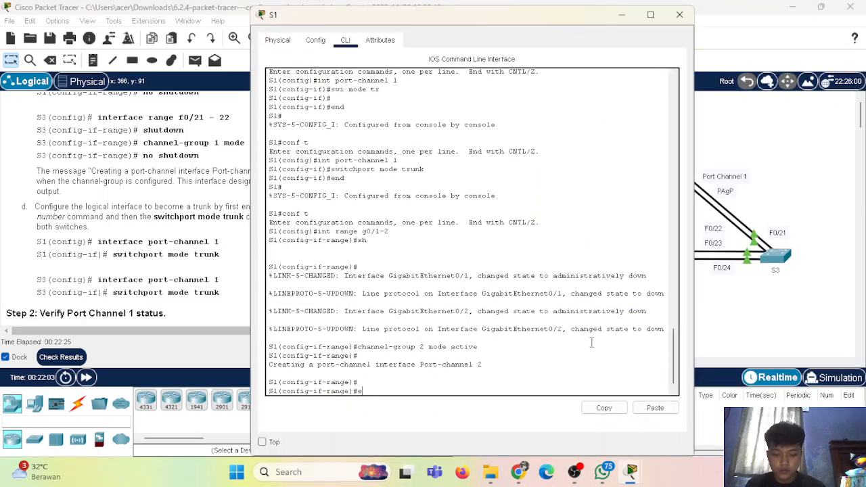
type("end")
key("Return")
type("conf t")
key("Return")
type("int")
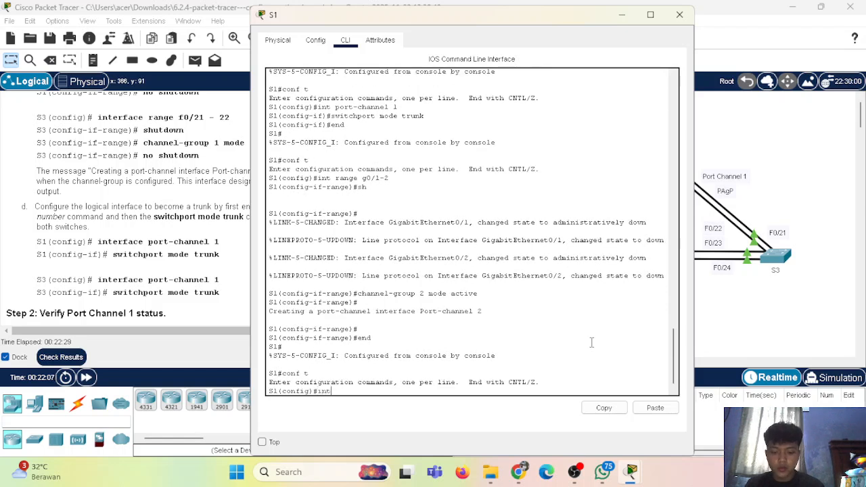
type(" port-channel 2")
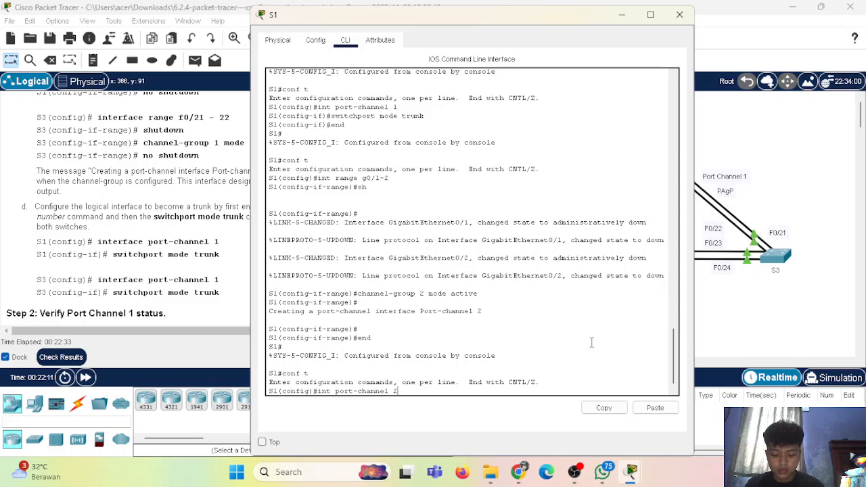
key("Return")
- Set S1's port-channel 2 to switchport mode trunk and close the S1 window
type("switchport")
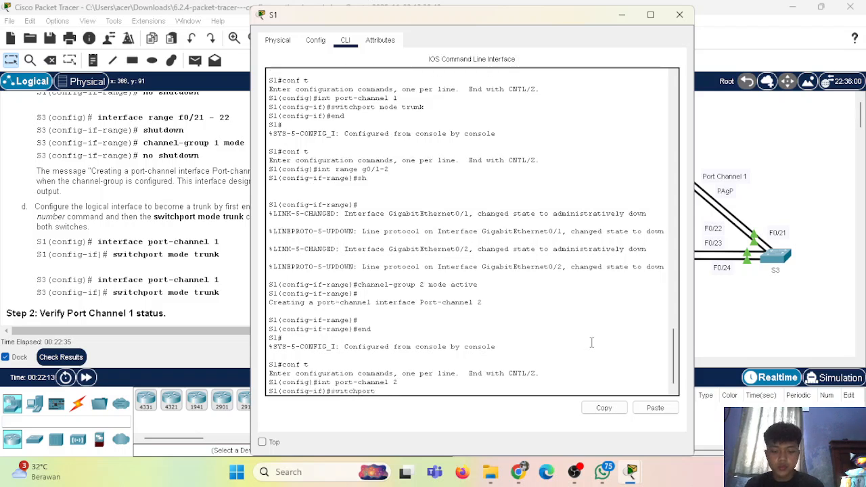
type(" mode trunk")
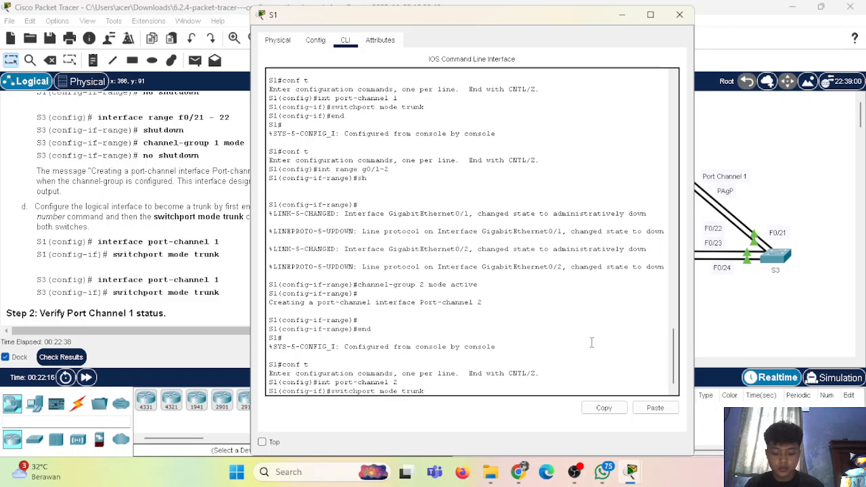
key("Return")
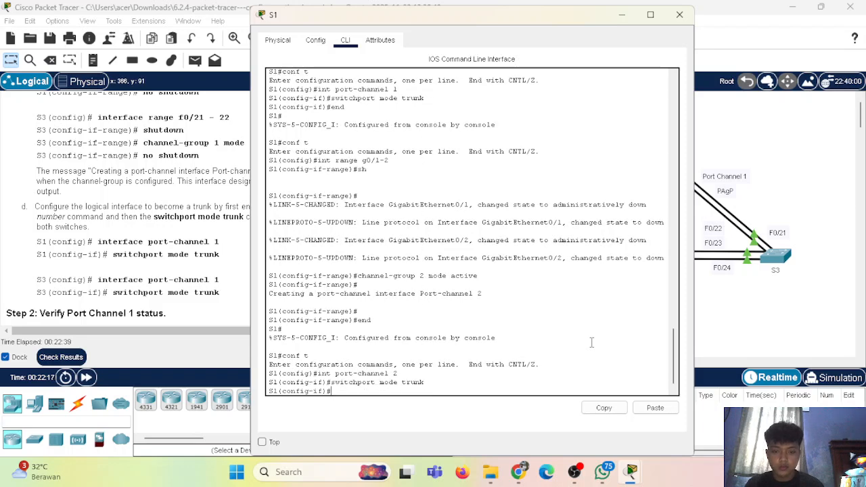
left_click_drag(580, 22, 751, 19)
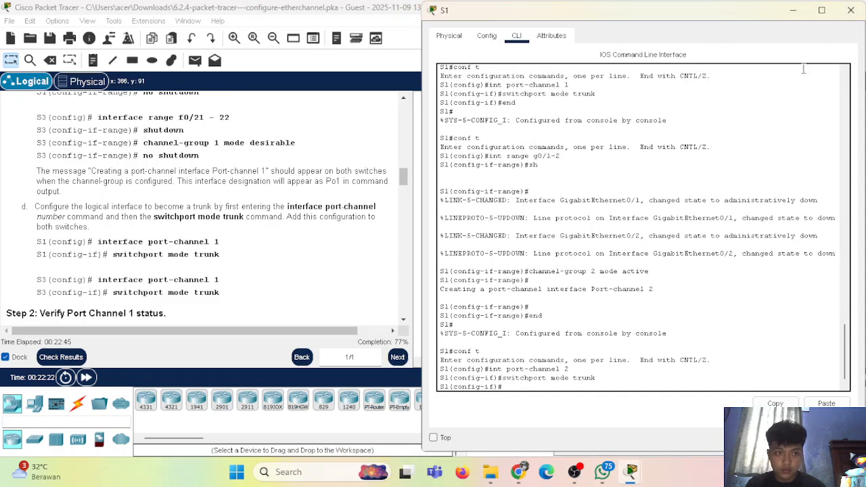
left_click(844, 17)
- Reopen S2, move its window off the instructions, and enter interface configuration for port-channel 2
left_click(520, 255)
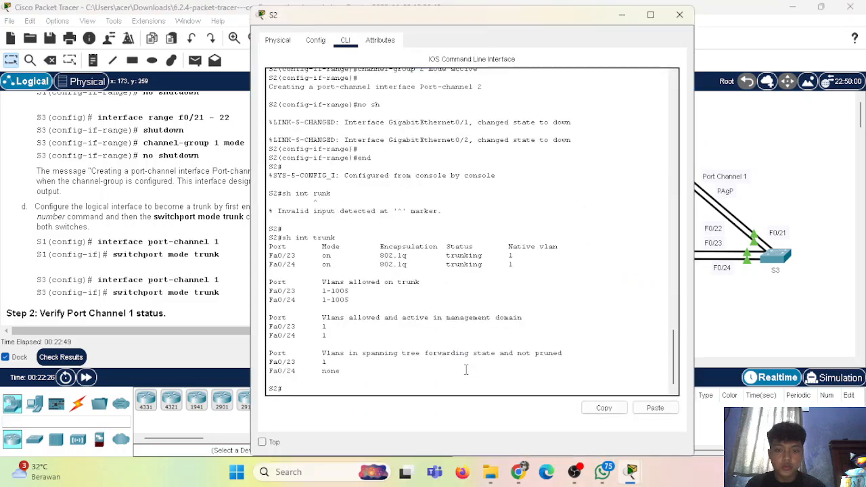
key("Return")
left_click_drag(543, 15, 713, 11)
type("conf t")
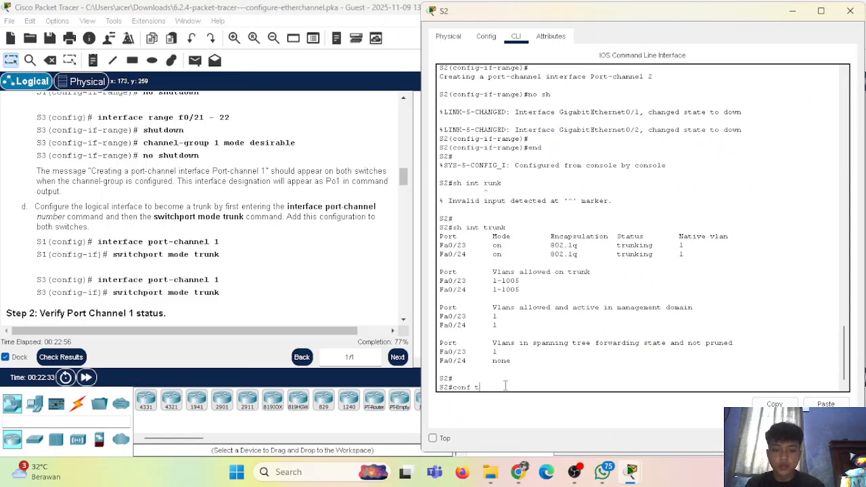
key("Return")
type("int por")
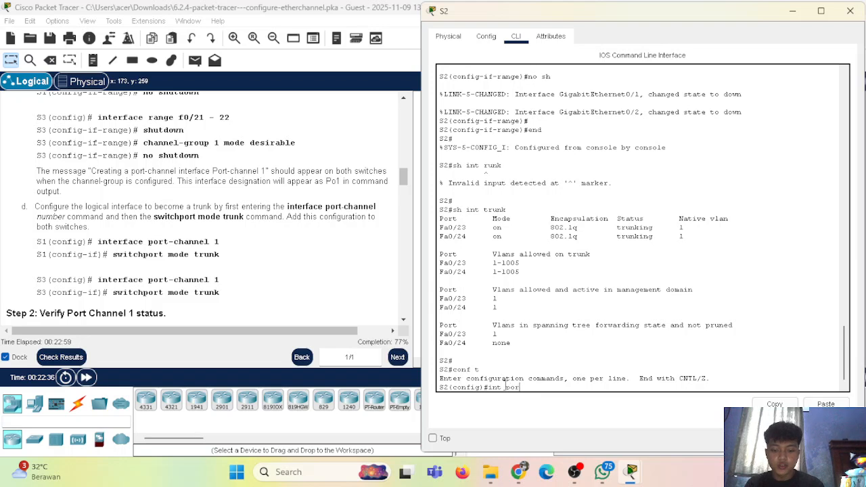
type("t-channel 2")
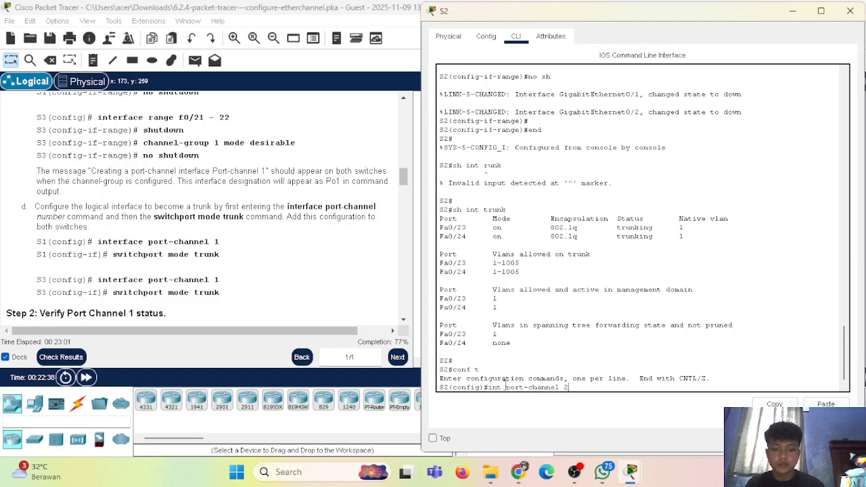
key("Return")
- Set S2's port-channel 2 to switchport mode trunk and return to global configuration mode
type("swi")
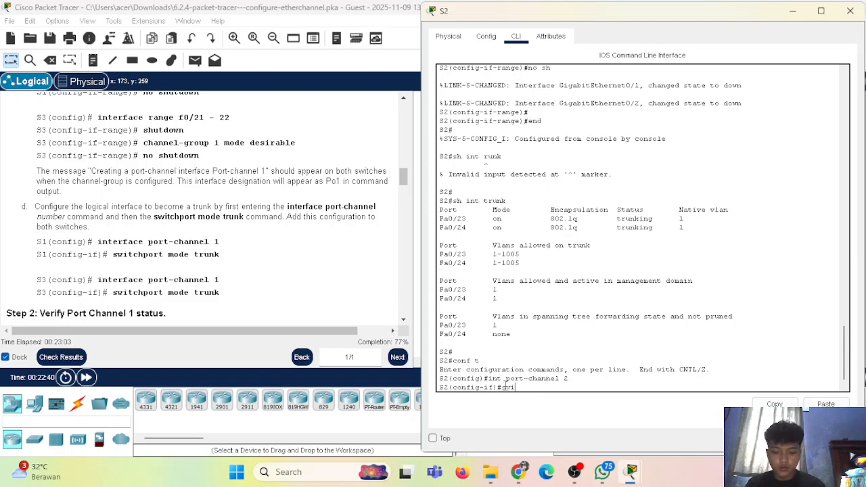
type("tchport mode trunk")
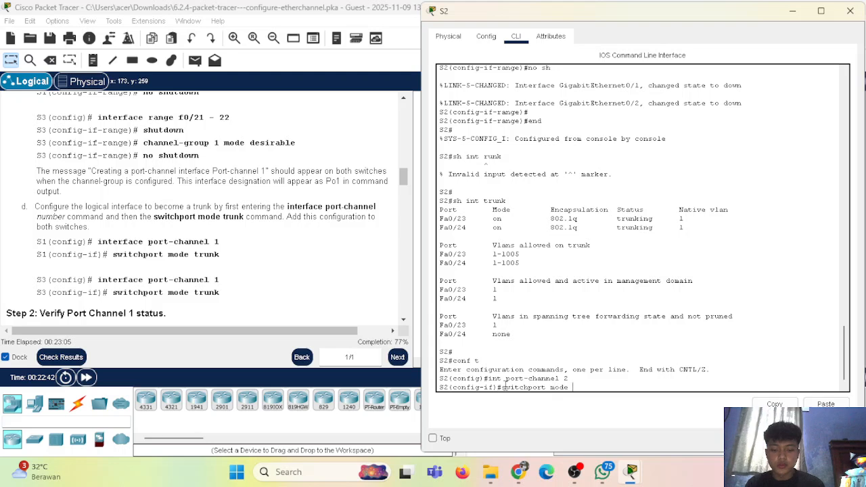
key("Return")
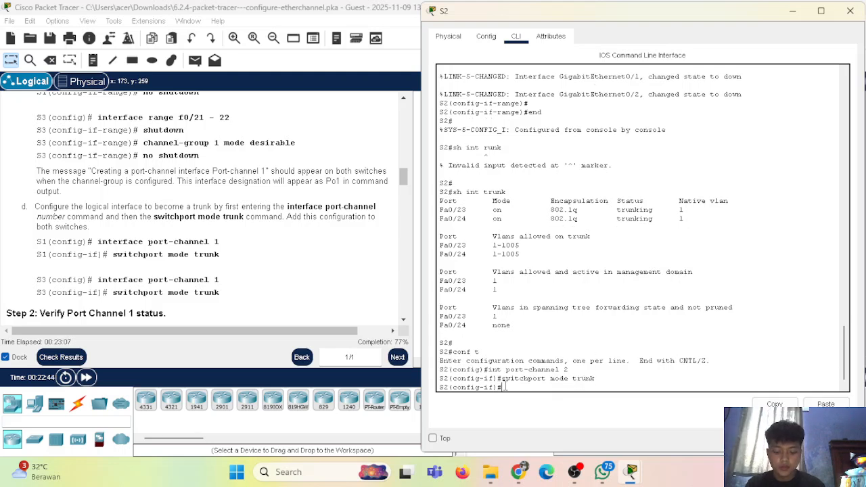
type("exit")
key("Return")
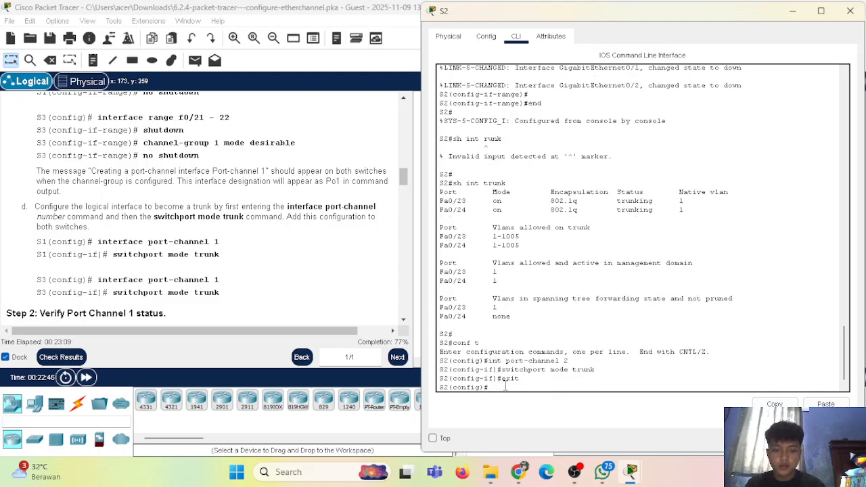
- Select S2's interface range f0/23-24 and shut down both ports
type("int rang")
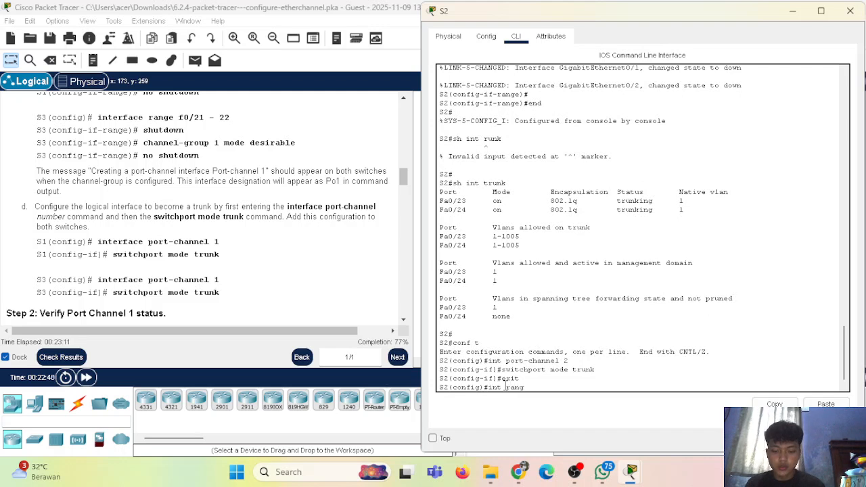
type("e f0/23-24")
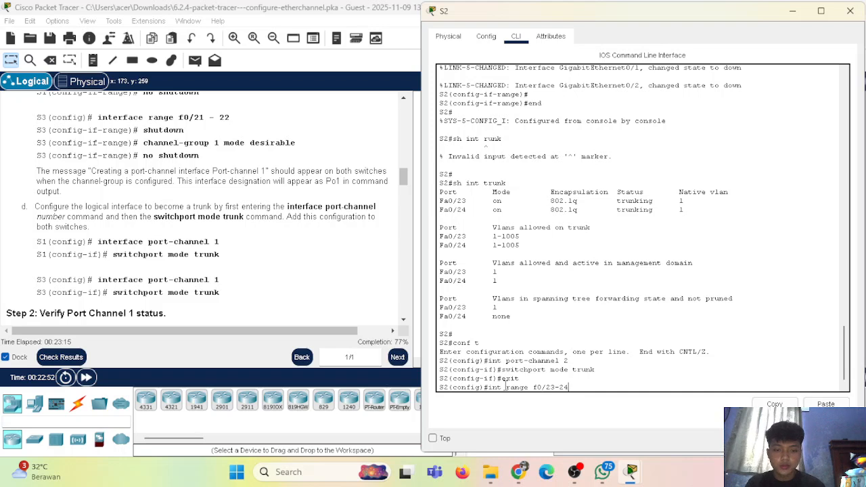
key("Return")
type("sh")
key("Return")
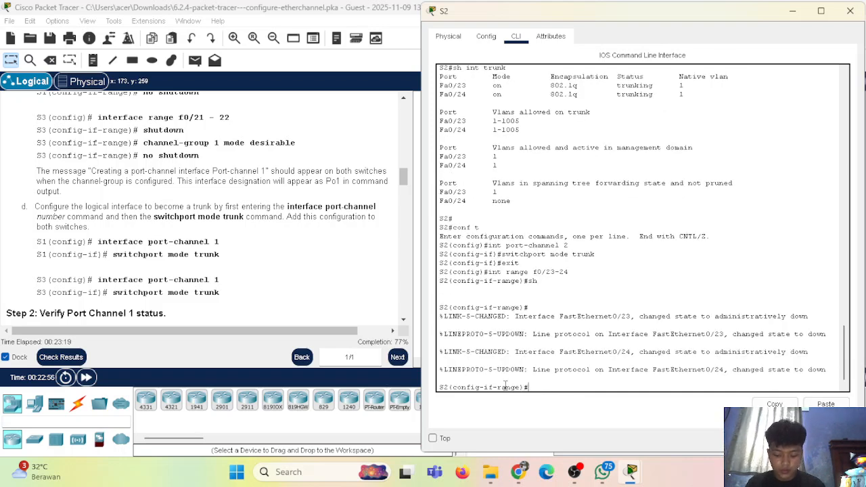
- Try to list the modes available for channel-group 3 on S2's interface range
type("chnan")
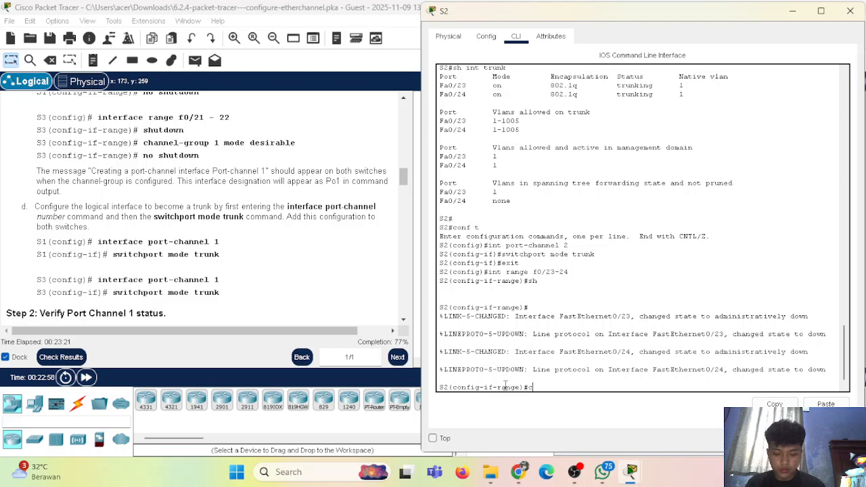
key("BackSpace")
key("BackSpace")
key("BackSpace")
type("annel")
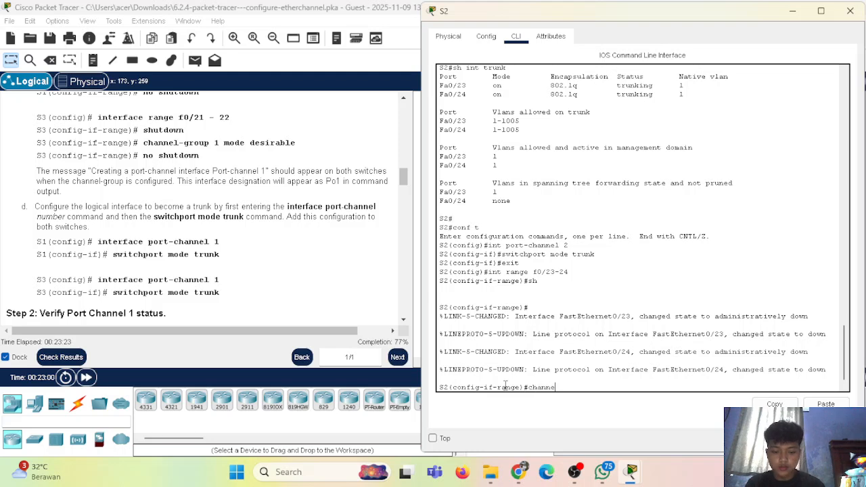
type(" group")
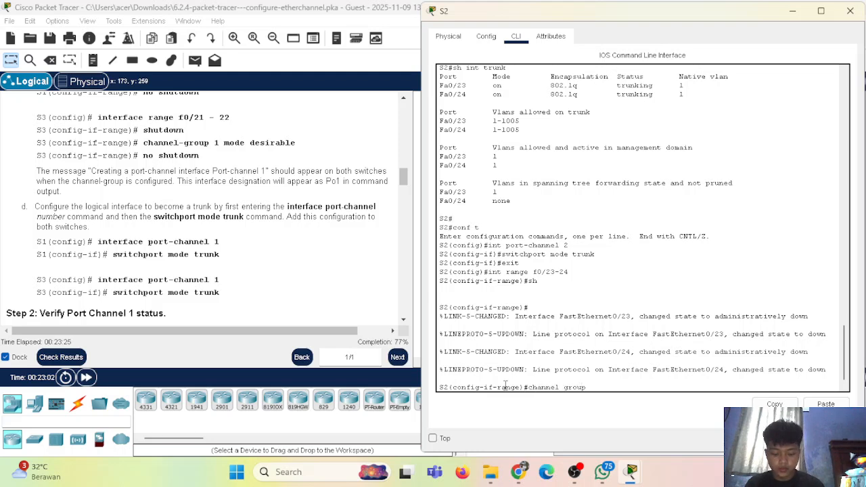
key("BackSpace")
key("BackSpace")
key("BackSpace")
key("BackSpace")
key("BackSpace")
type("-group")
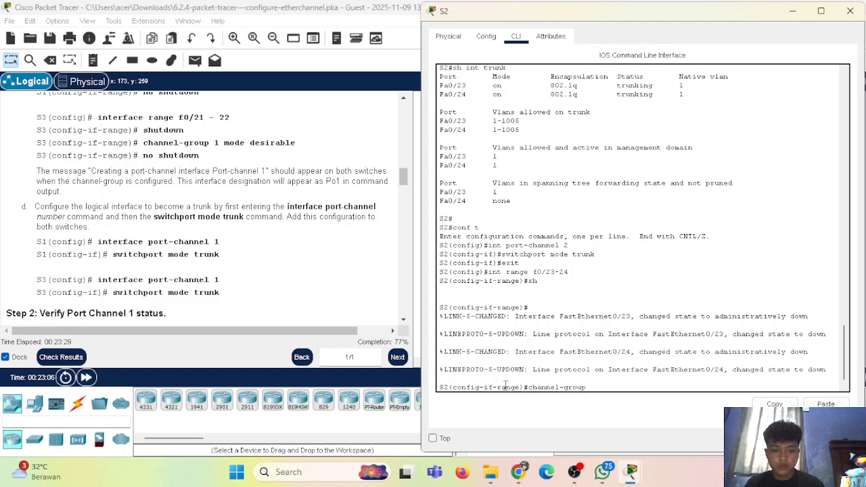
type(" 3 mode")
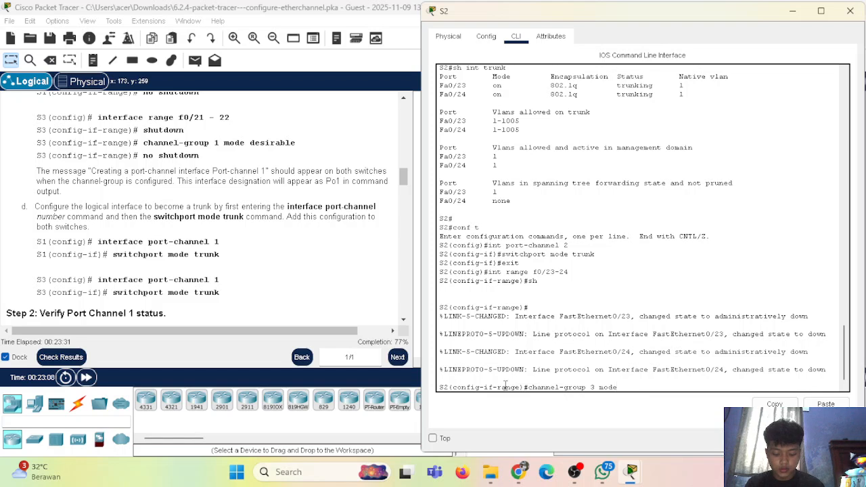
type("?")
key("Return")
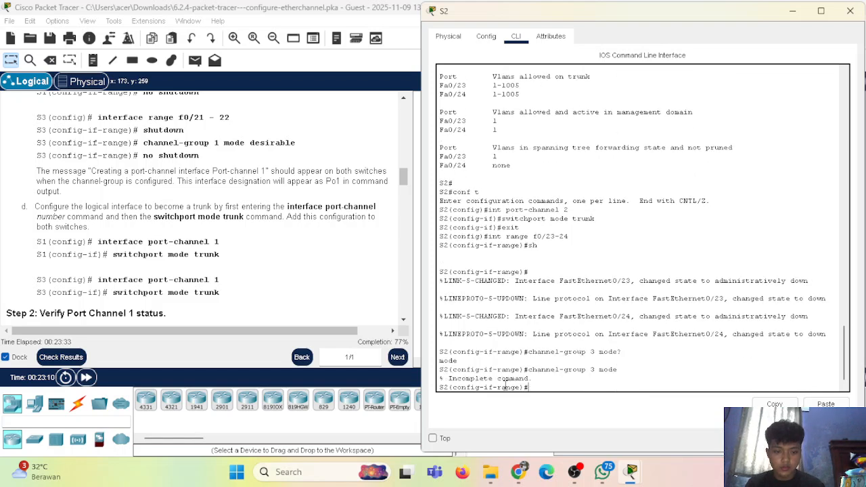
- Assign S2's f0/23-24 range to channel-group 3 in passive mode
key("Up")
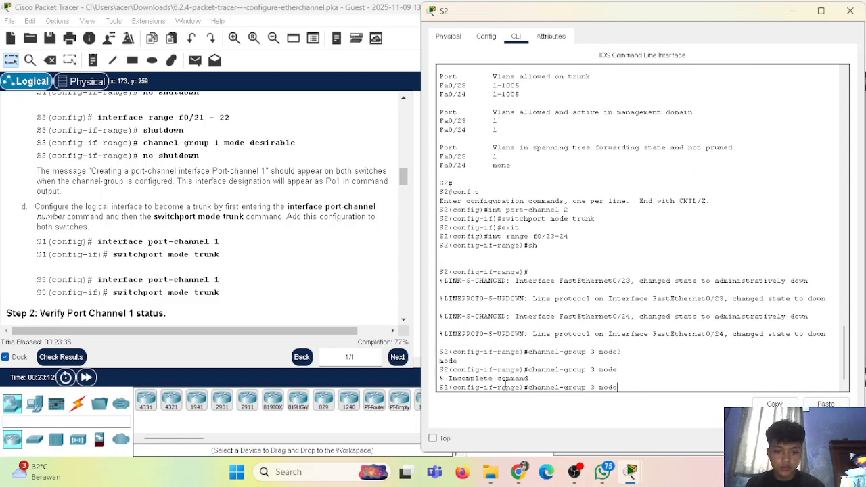
key("Return")
key("Up")
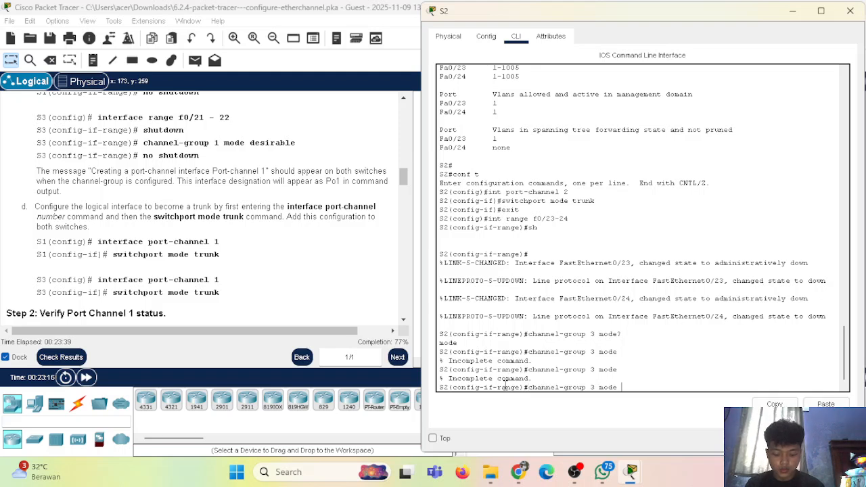
type("passive")
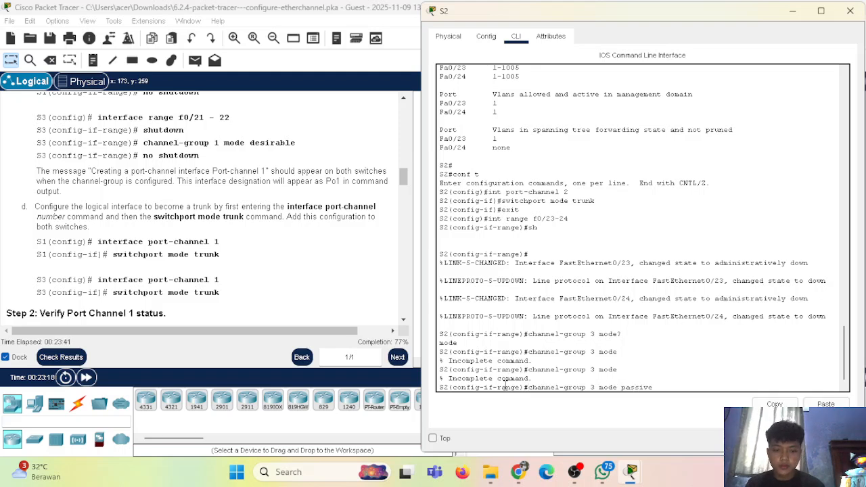
key("Return")
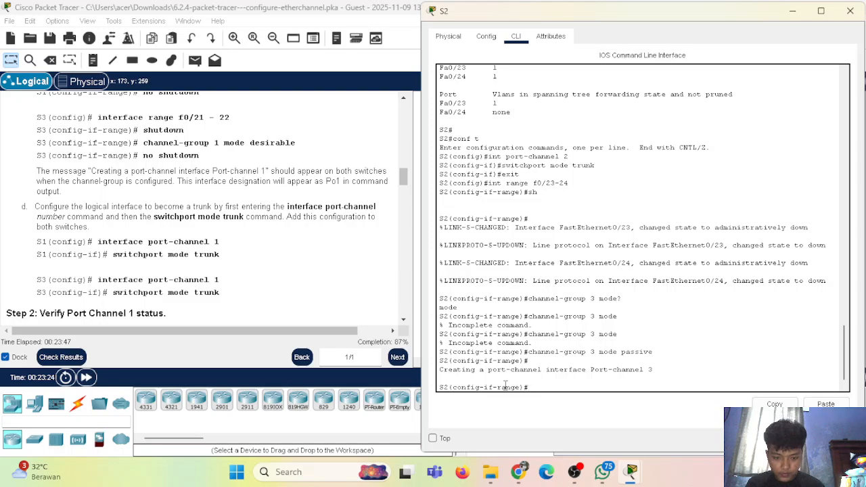
- Return S2 to privileged EXEC mode, skim the spanning-tree part of the instructions, and close the S2 window
type("end")
key("Return")
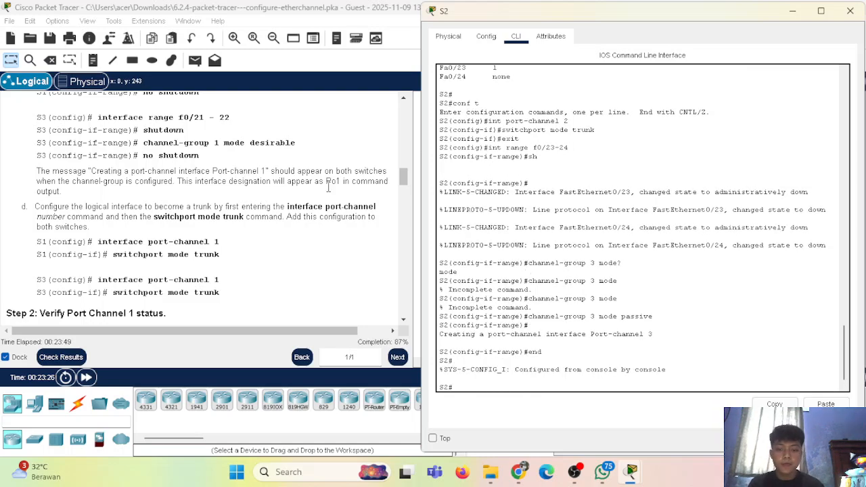
scroll(214, 192, "down", 5)
scroll(214, 192, "down", 15)
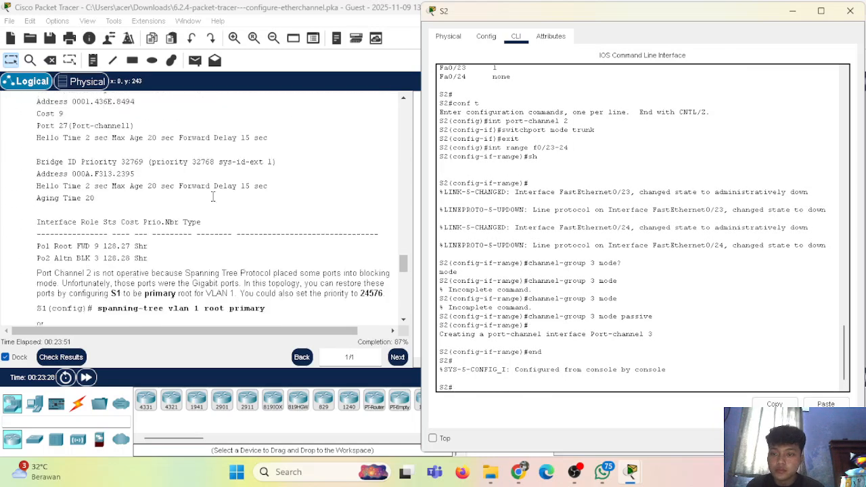
scroll(213, 195, "up", 10)
left_click(849, 11)
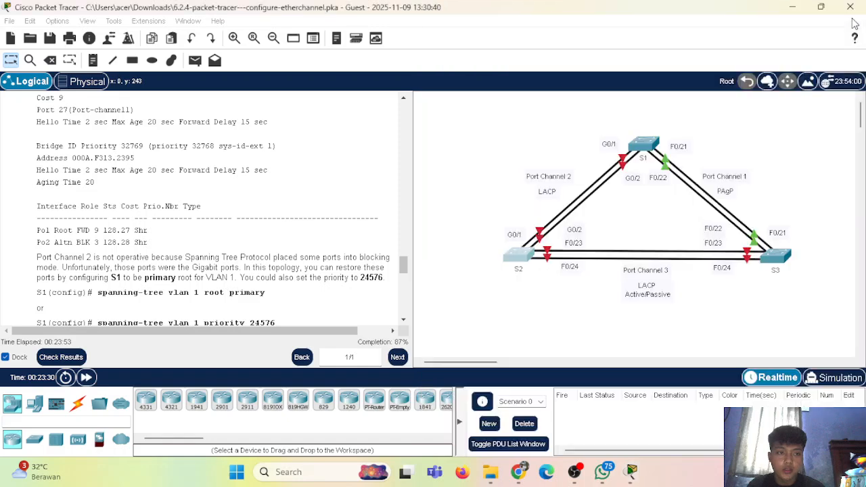
- Open S3, enter global configuration mode, and move its window off the instructions
left_click(776, 261)
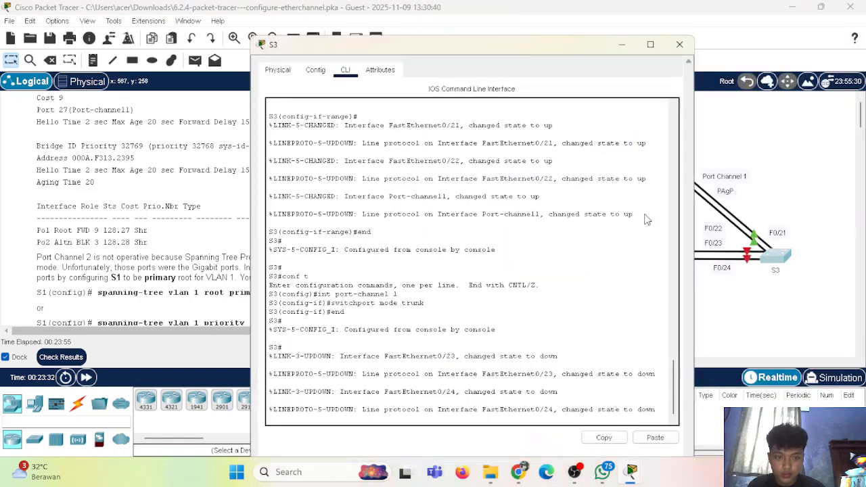
type("conf t")
key("Return")
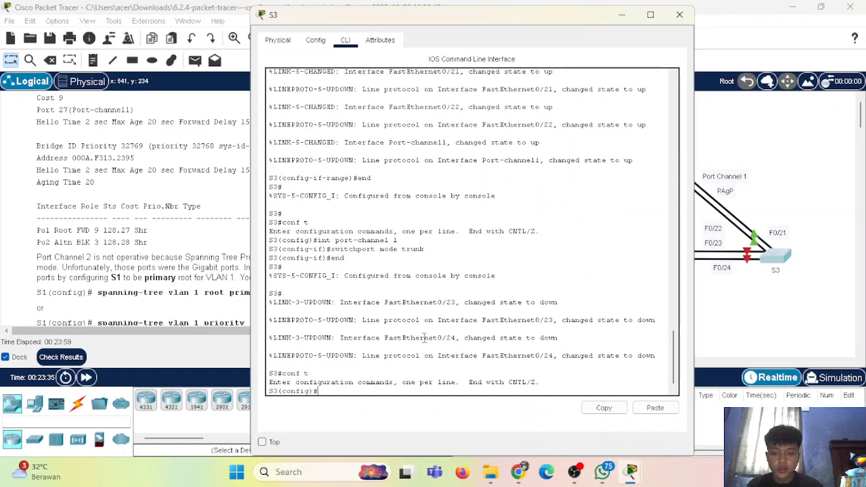
type("int")
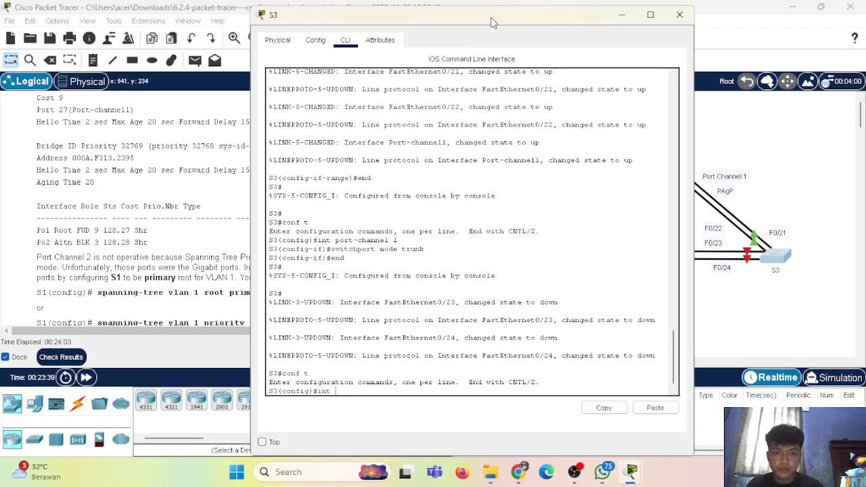
left_click_drag(492, 20, 662, 16)
- Select S3's interface range f0/23-24 and shut down both ports
type("range f0/23/")
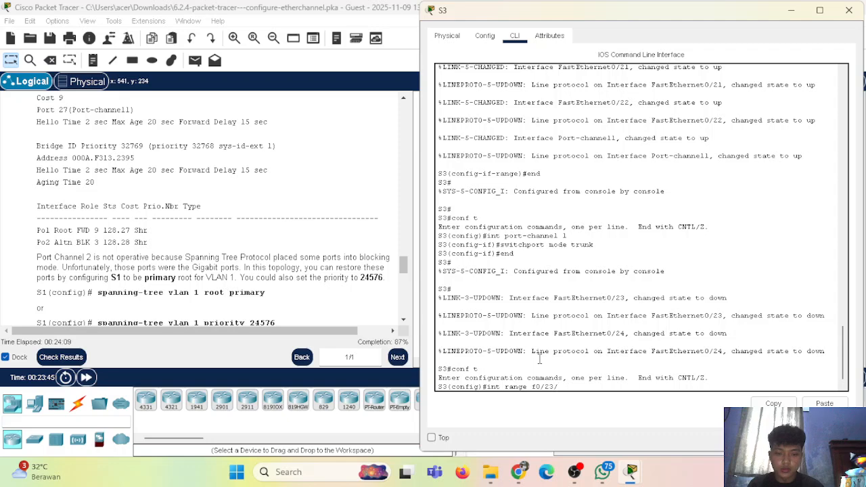
key("BackSpace")
type("-24")
key("Return")
type("sh")
key("Return")
key("Return")
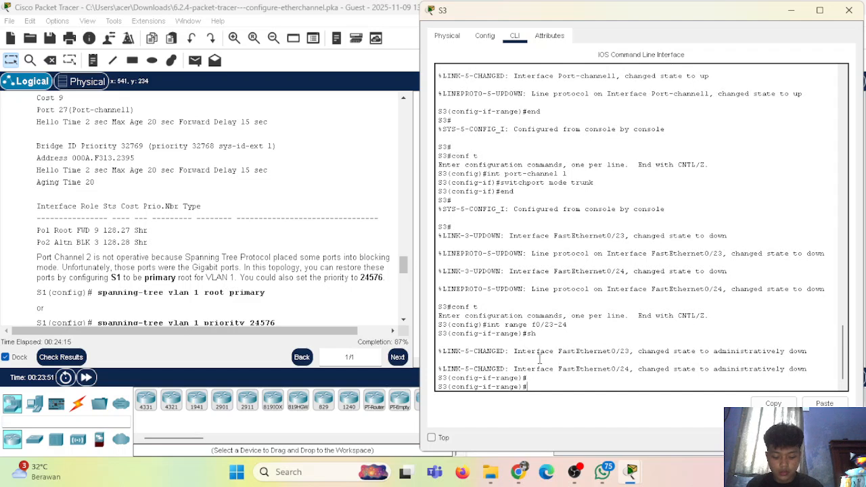
- Assign S3's f0/23-24 range to channel-group 3 in active mode
type("channel")
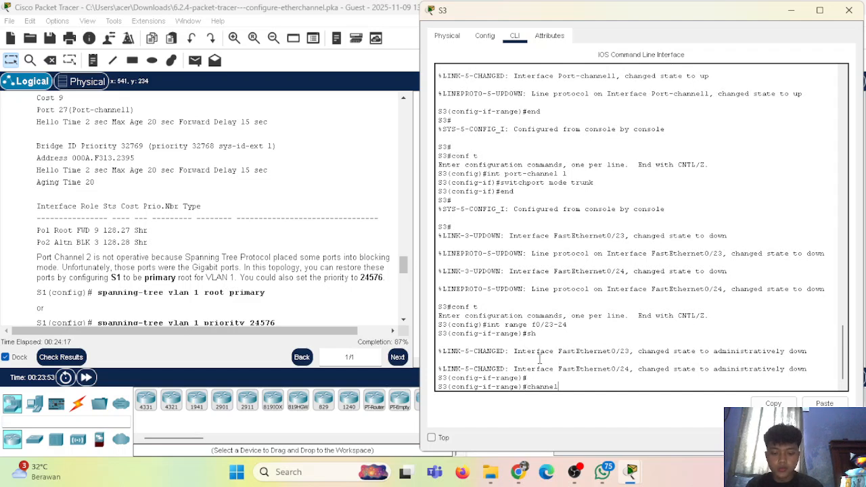
type("-g")
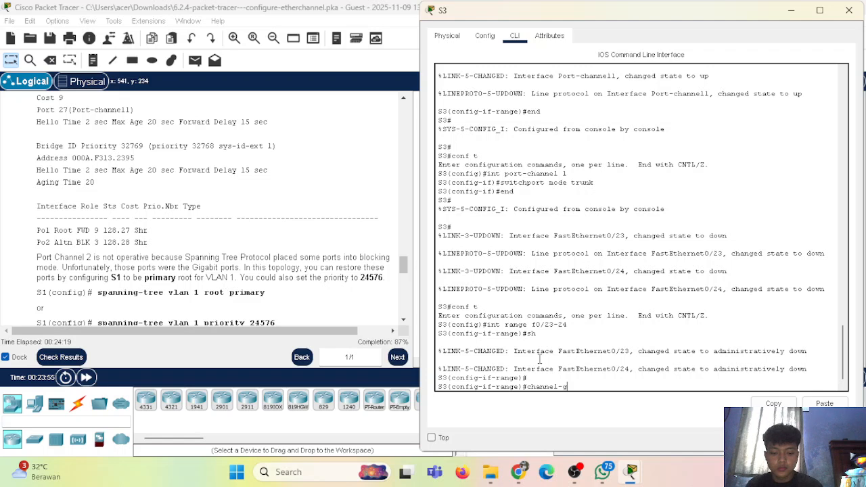
type("roup mode")
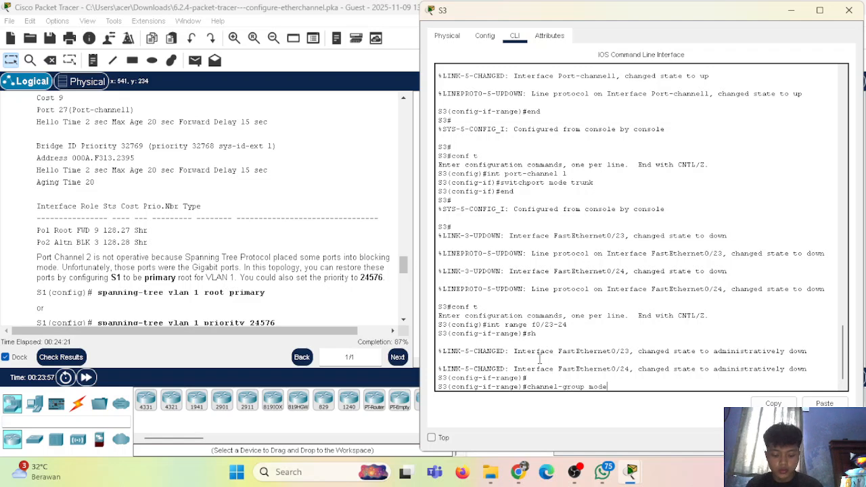
key("BackSpace")
key("BackSpace")
key("BackSpace")
key("BackSpace")
type("3 mode active")
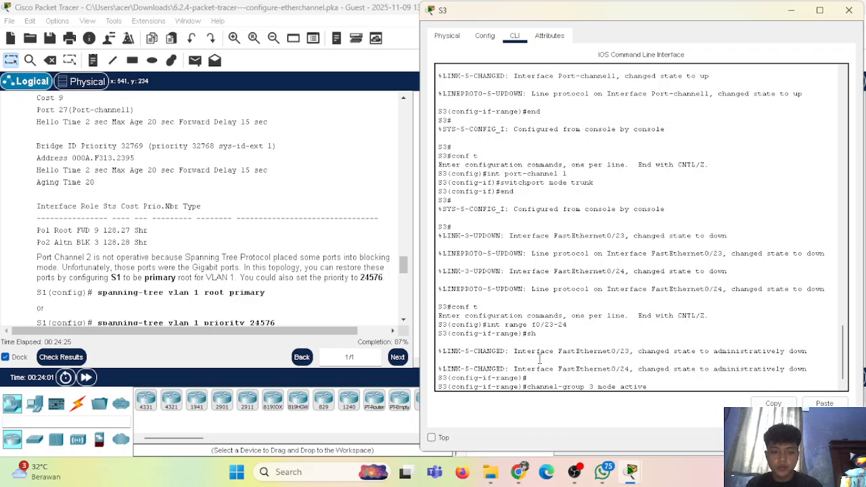
key("Return")
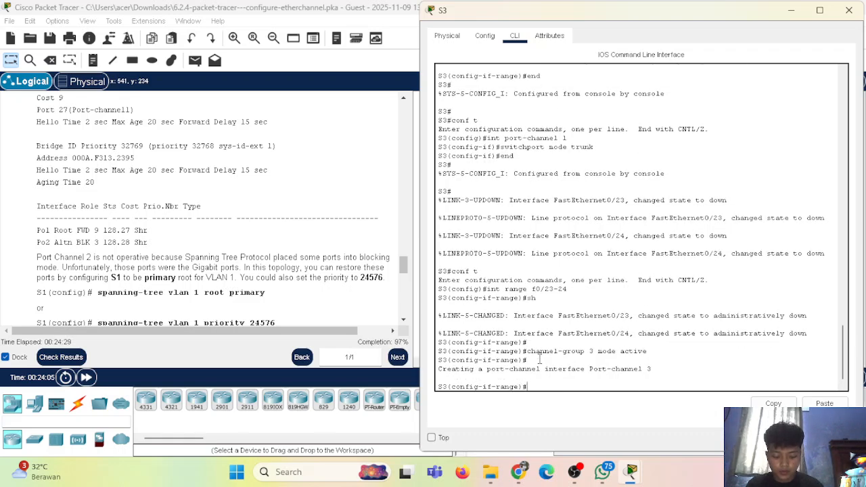
- Re-enable S3's f0/23-24 ports with no shutdown and close the S3 window
type("no sh")
key("Return")
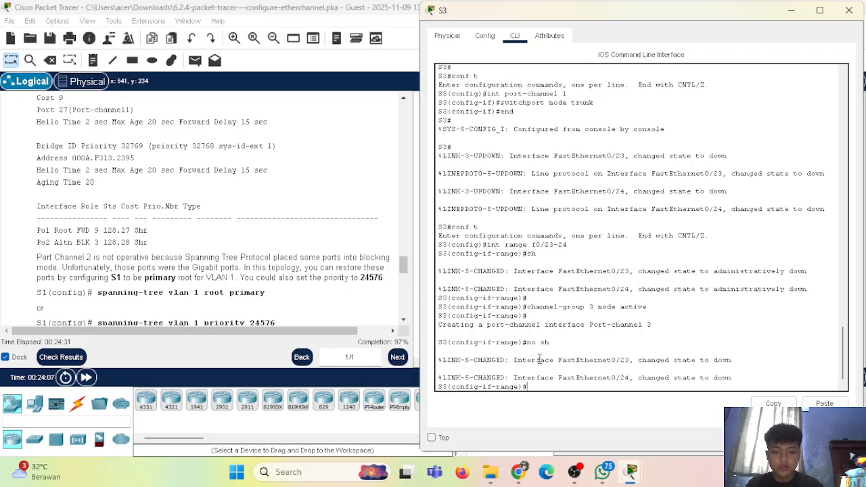
key("Return")
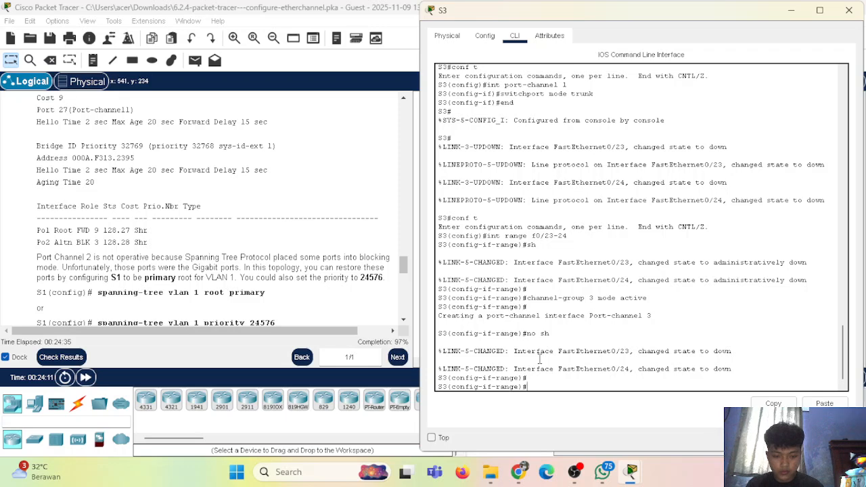
left_click(849, 10)
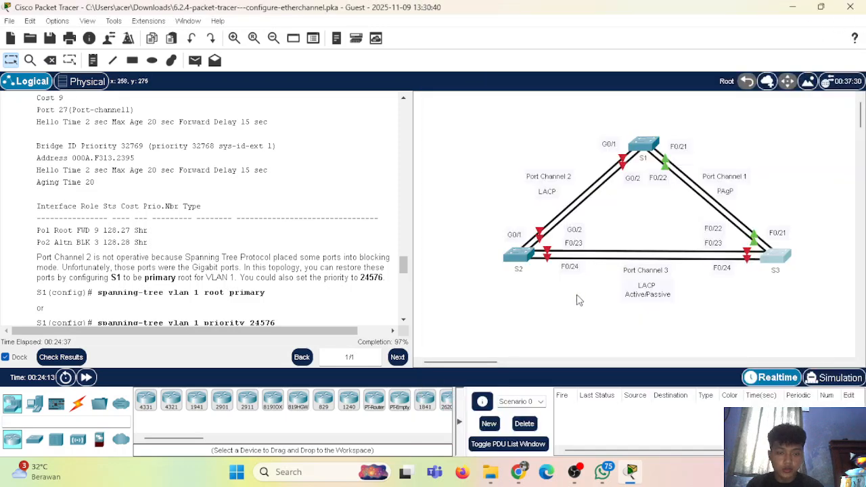
- Reopen S2, enter global configuration mode, and enter interface configuration for port-channel 3
left_click(528, 261)
key("Return")
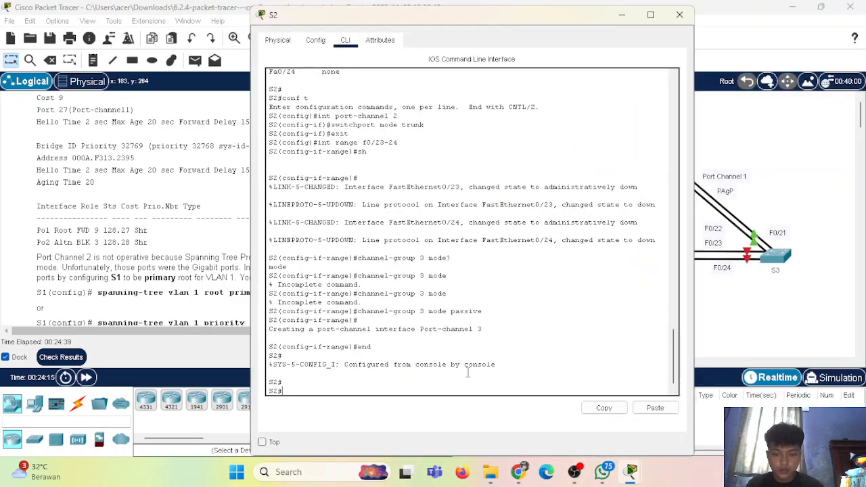
type("conf t")
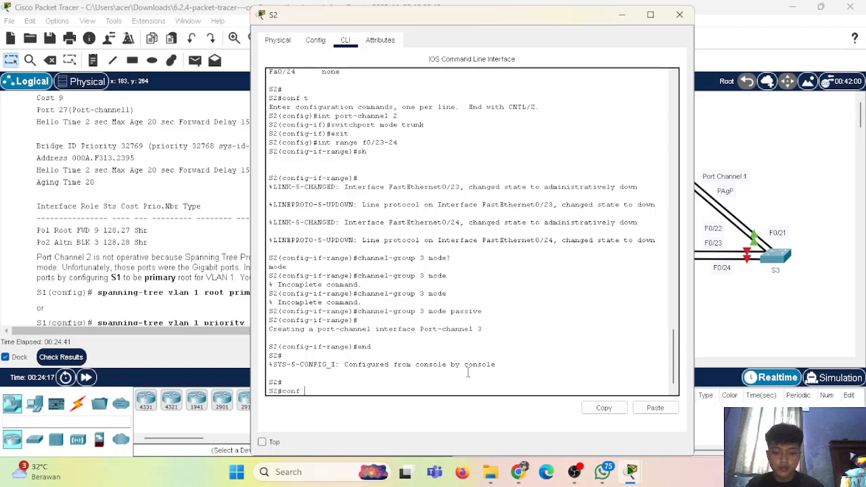
key("Return")
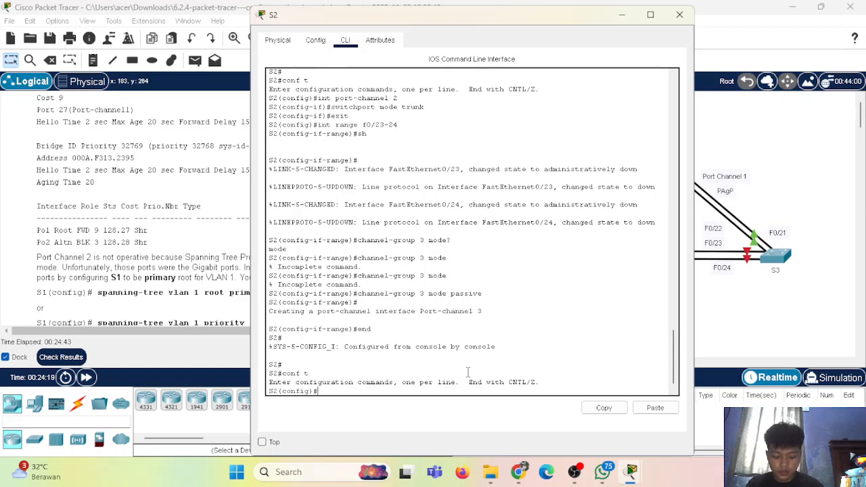
type("int ")
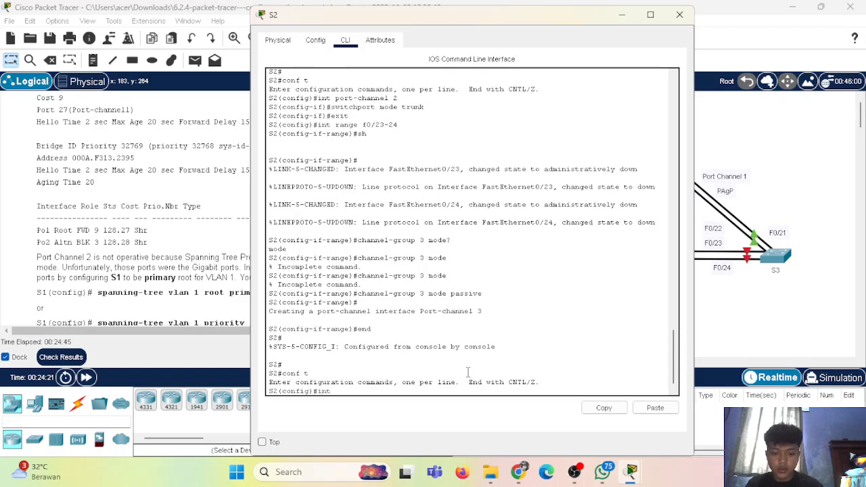
type("port-ch")
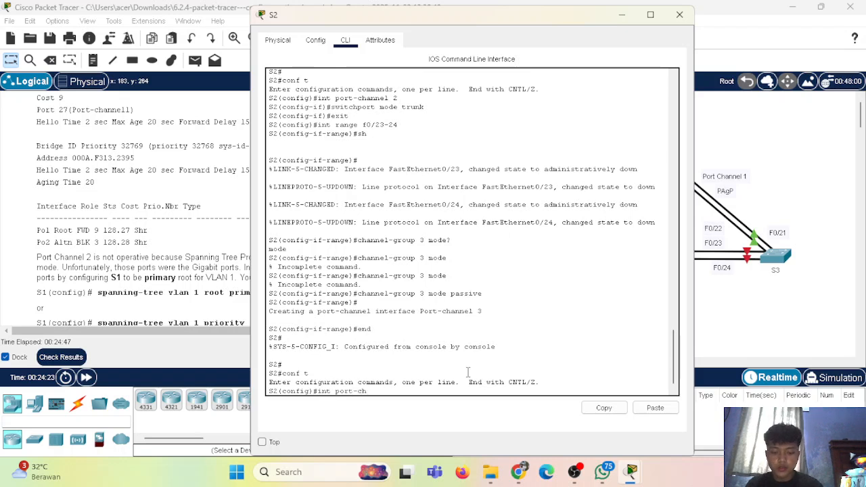
type("annel 3")
key("Return")
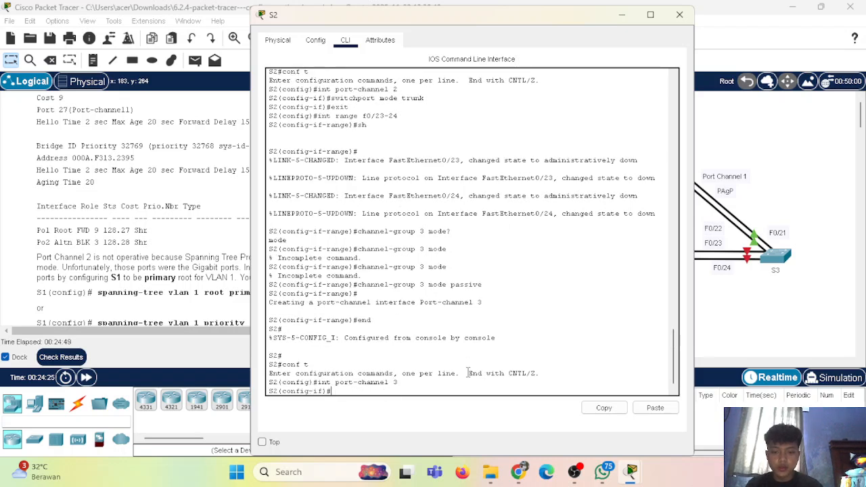
- Set S2's port-channel 3 interface to trunk mode, exit configuration mode and close the S2 window
type("swi mode tr")
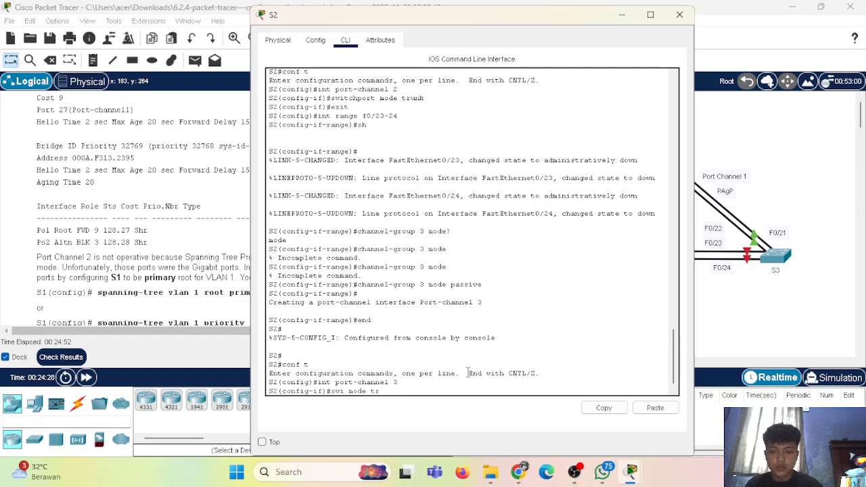
key("Return")
type("end")
key("Return")
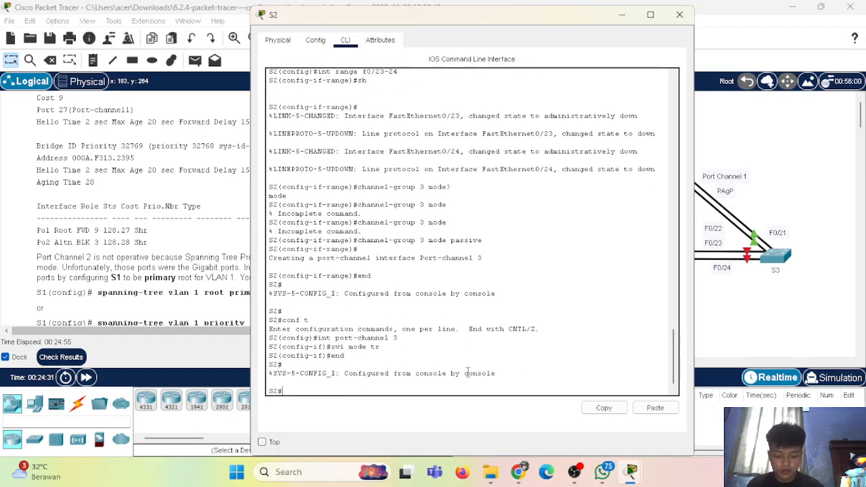
left_click(679, 15)
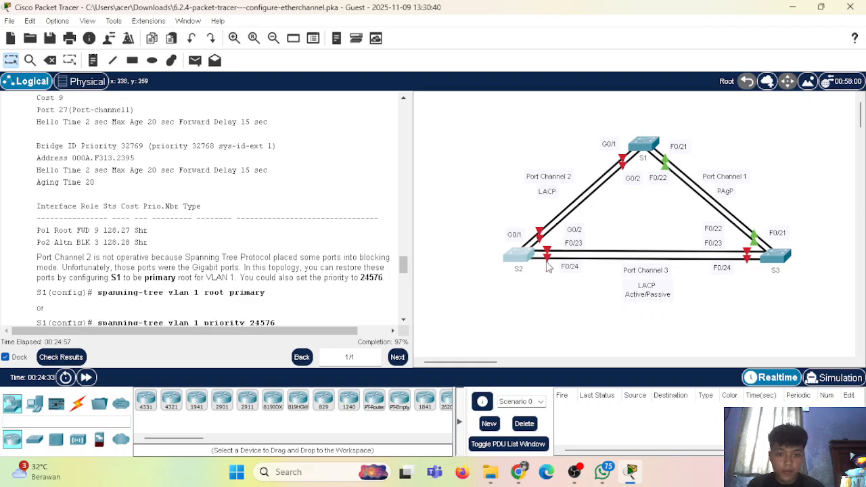
- Open S1's command line, leave the port-channel 2 interface configuration and enter global configuration mode
left_click(645, 142)
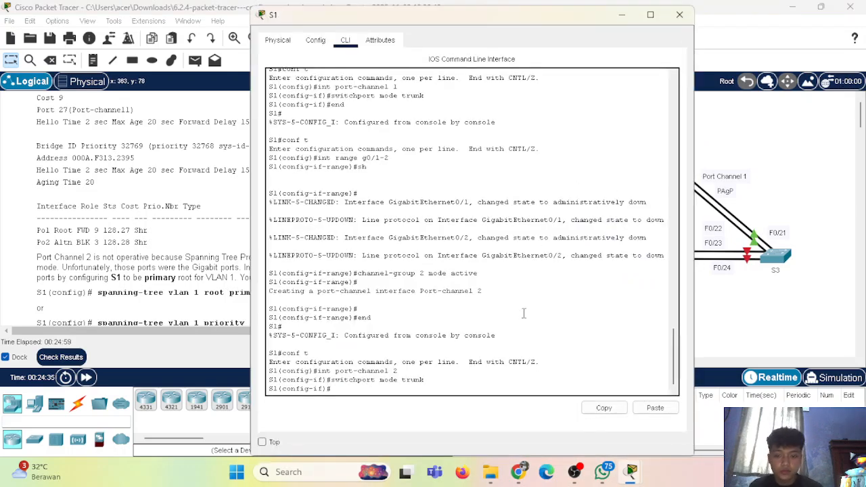
type("end")
key("Return")
type("conf t")
key("Return")
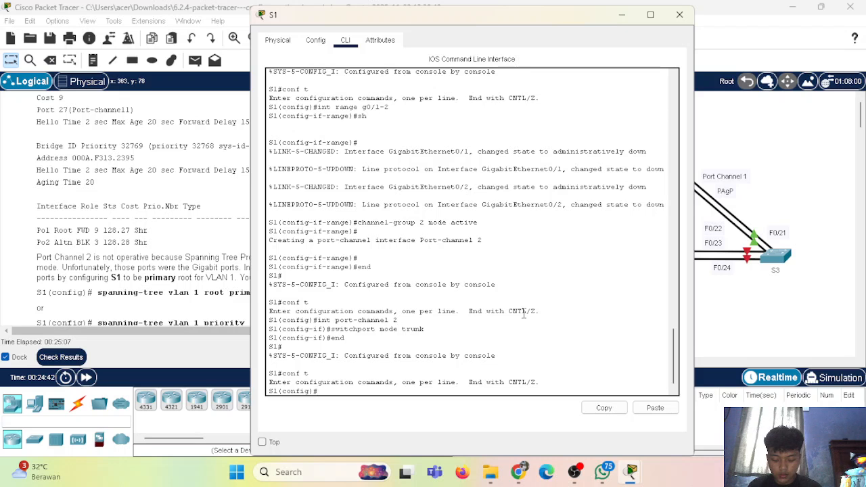
- Try to make S1 the primary spanning-tree root with "spanning-tree vlan root primary", without a VLAN number
type("spannin")
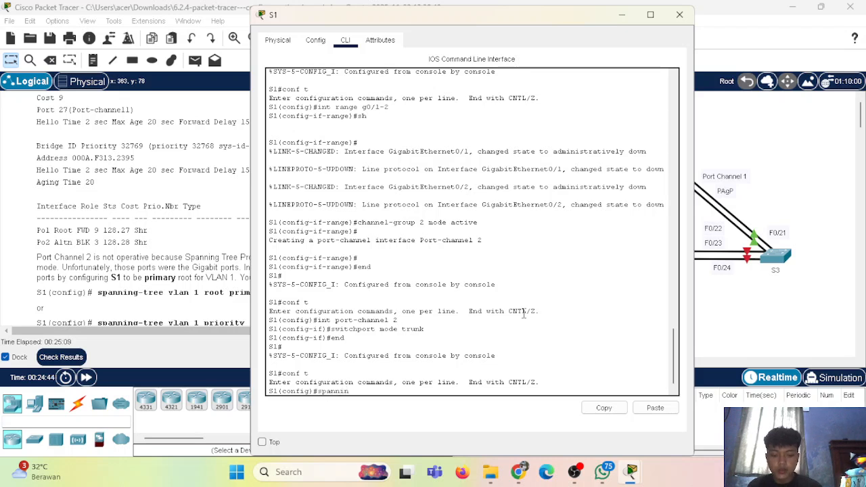
type("g-tree")
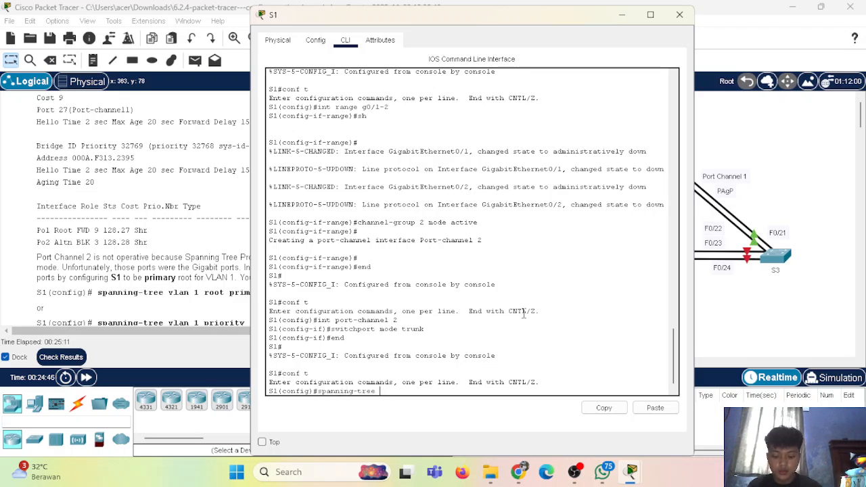
type(" vlan roo")
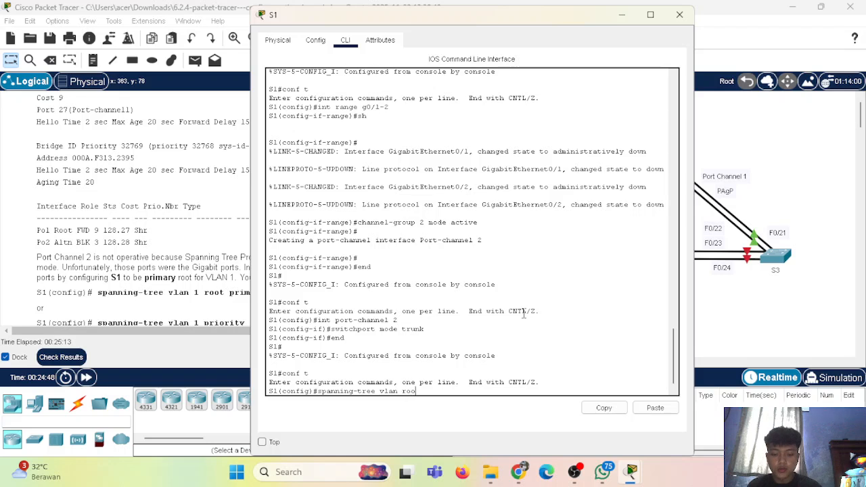
type("t primary")
key("Return")
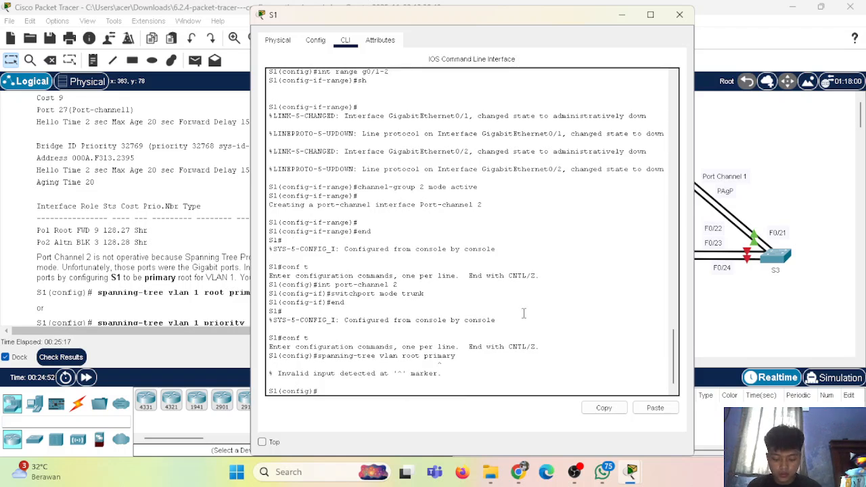
- Correct the spanning-tree command to make S1 the primary root for VLAN 1, exit configuration mode and close S1
key("Up")
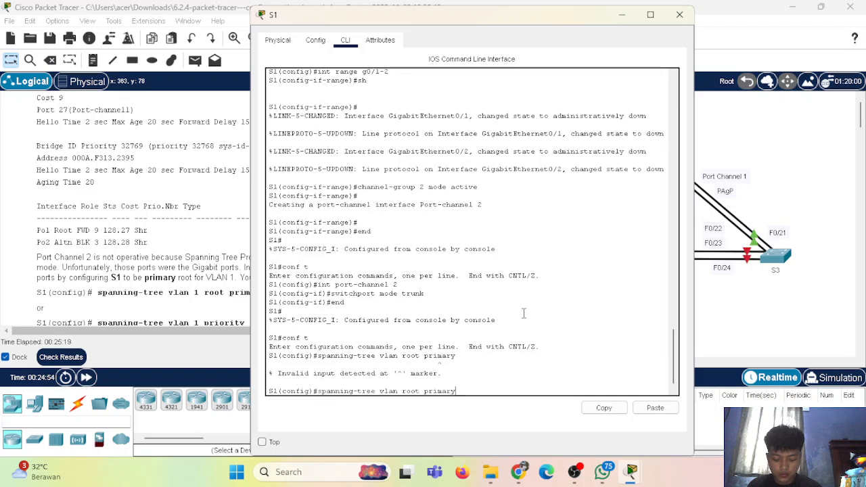
key("Left")
key("Left")
key("Left")
key("Left")
key("Left")
key("Left")
key("Left")
key("Left")
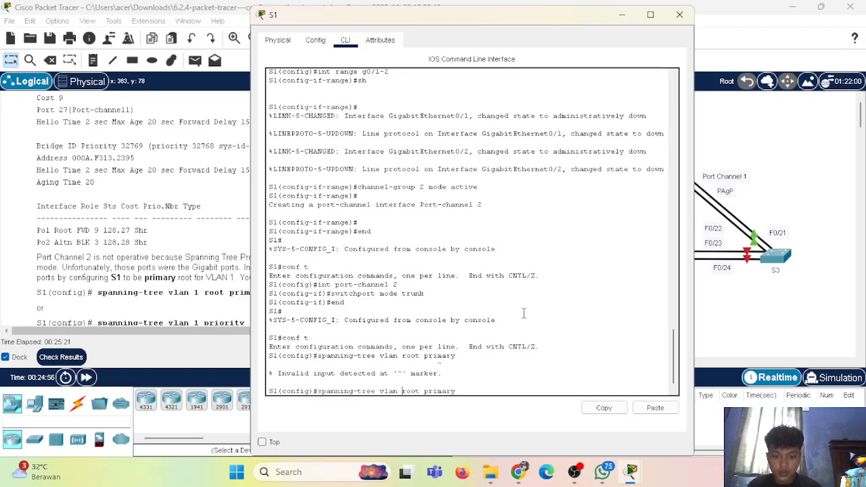
type("1")
key("Return")
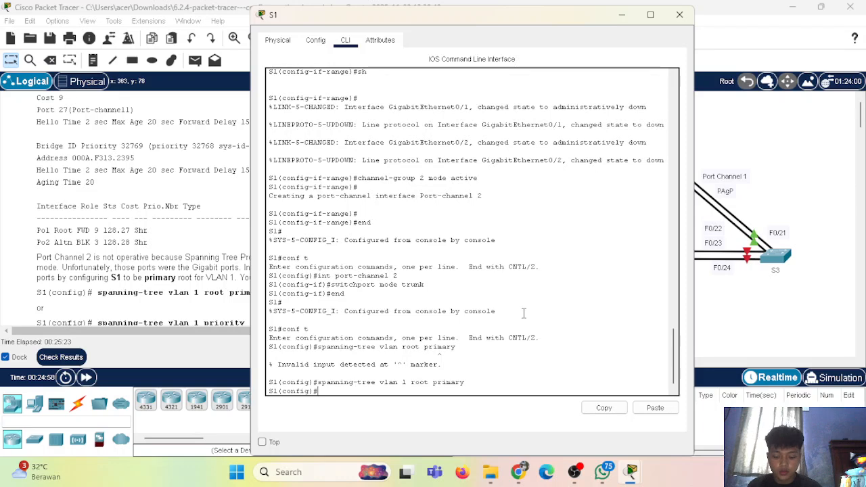
type("end")
key("Return")
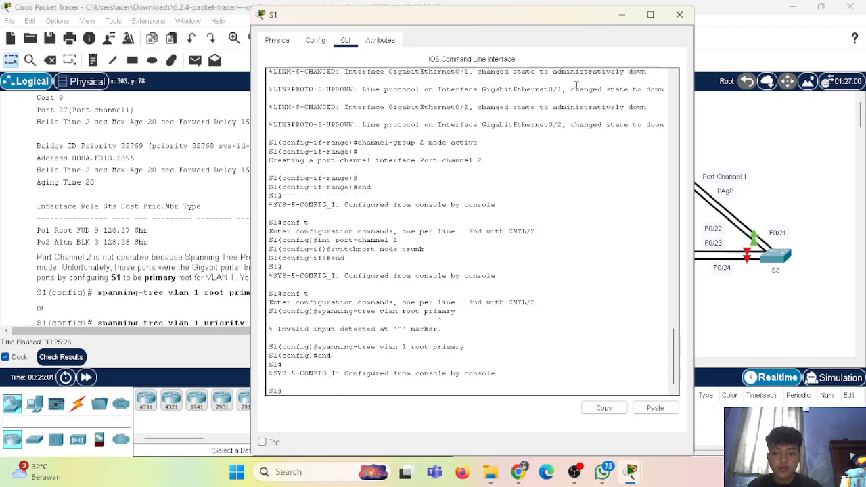
left_click(679, 15)
scroll(330, 262, "up", 20)
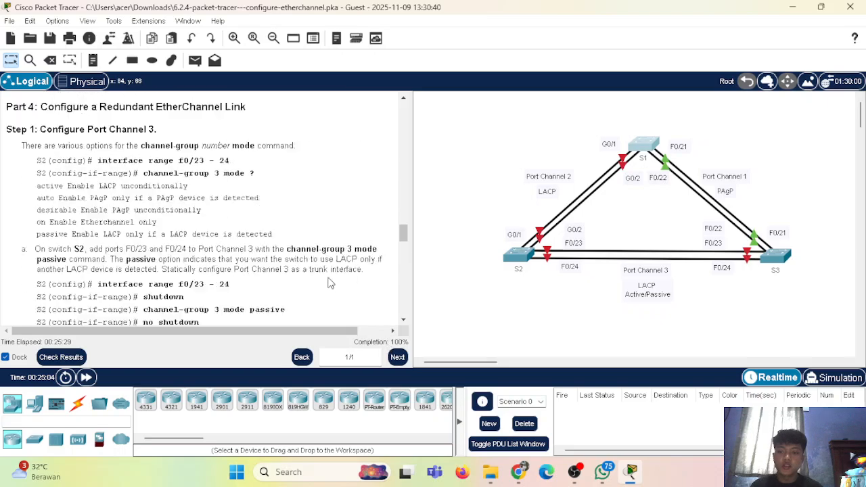
scroll(335, 233, "up", 3)
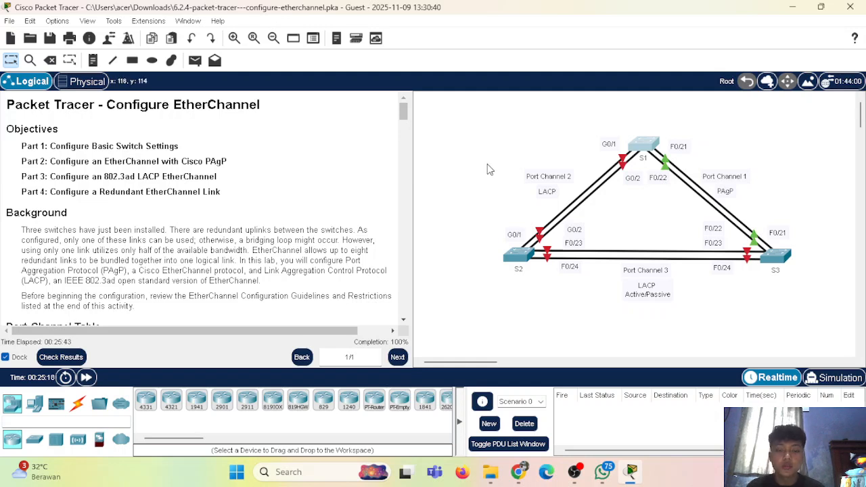
left_click(574, 474)
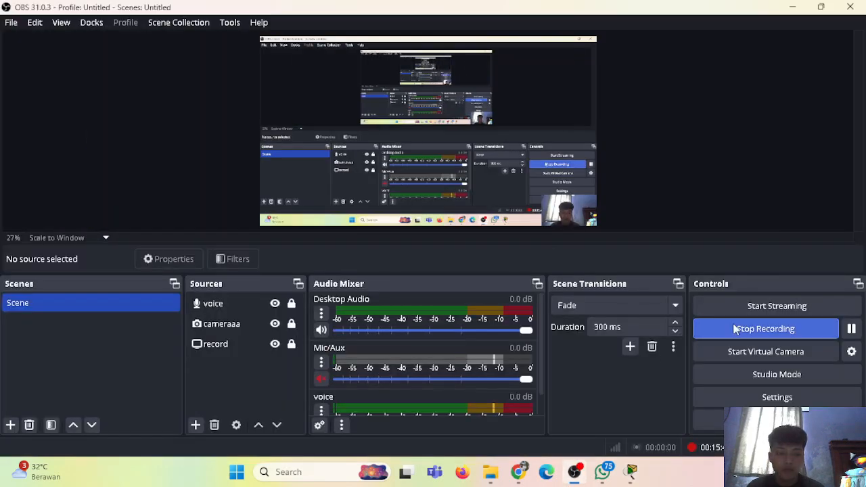